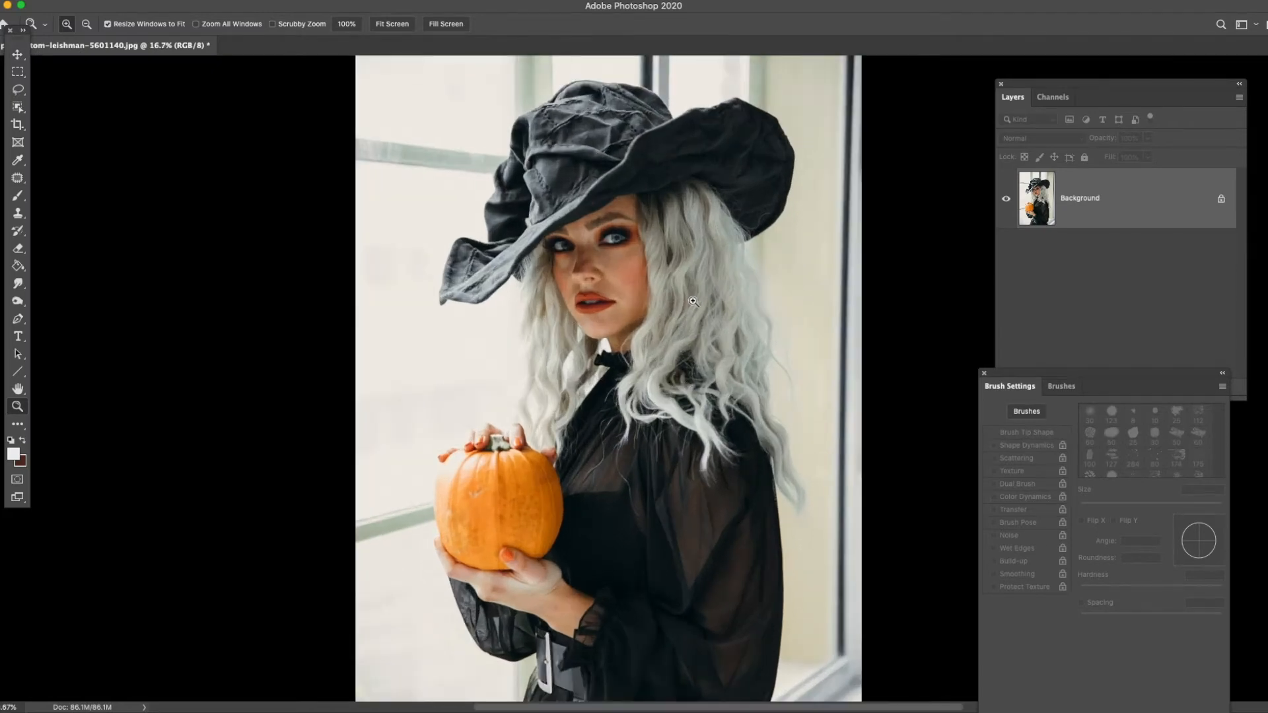
Add a layer mask to the Background photo layer and create a Hue/Saturation adjustment layer clipped to it.
click(1102, 210)
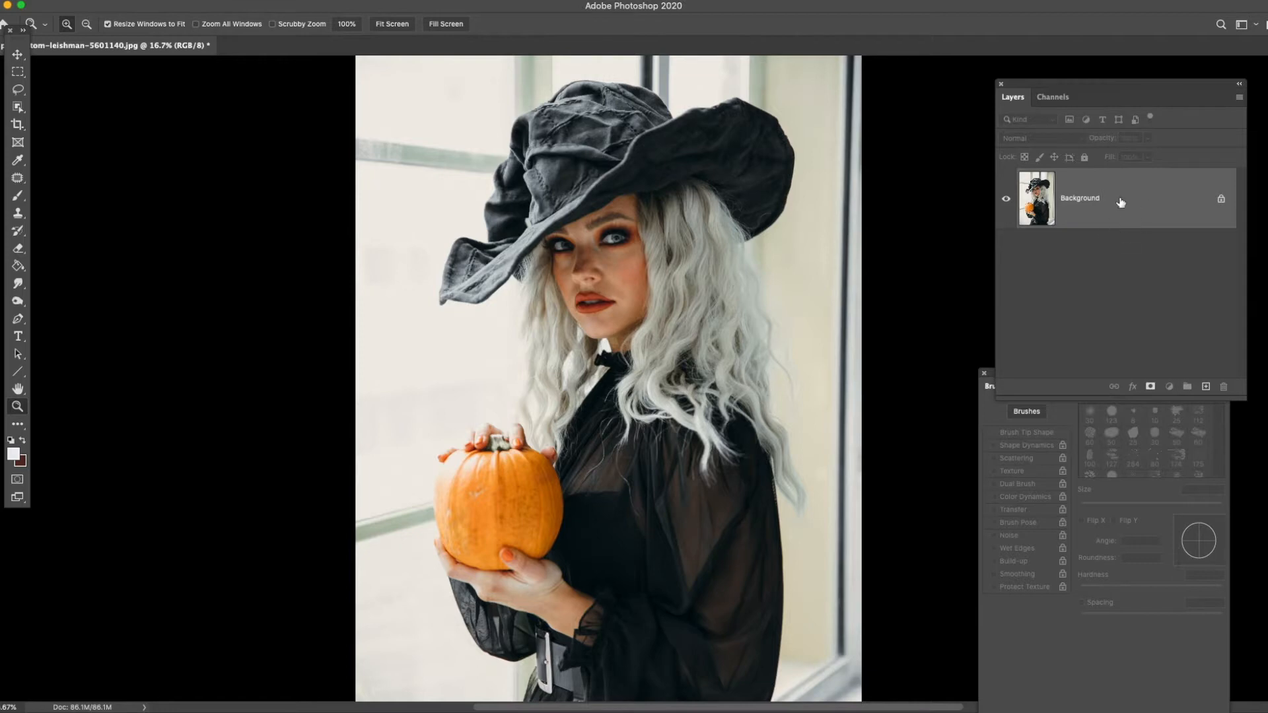
click(1151, 387)
click(1169, 386)
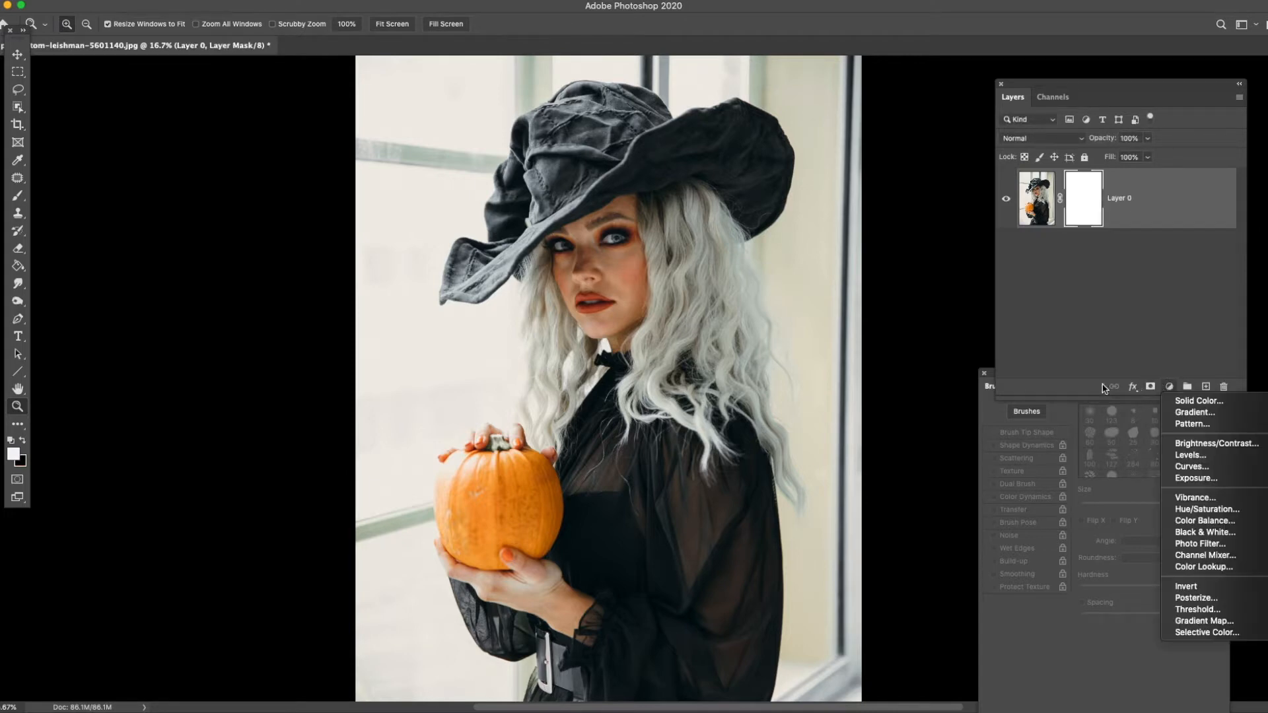
click(1206, 509)
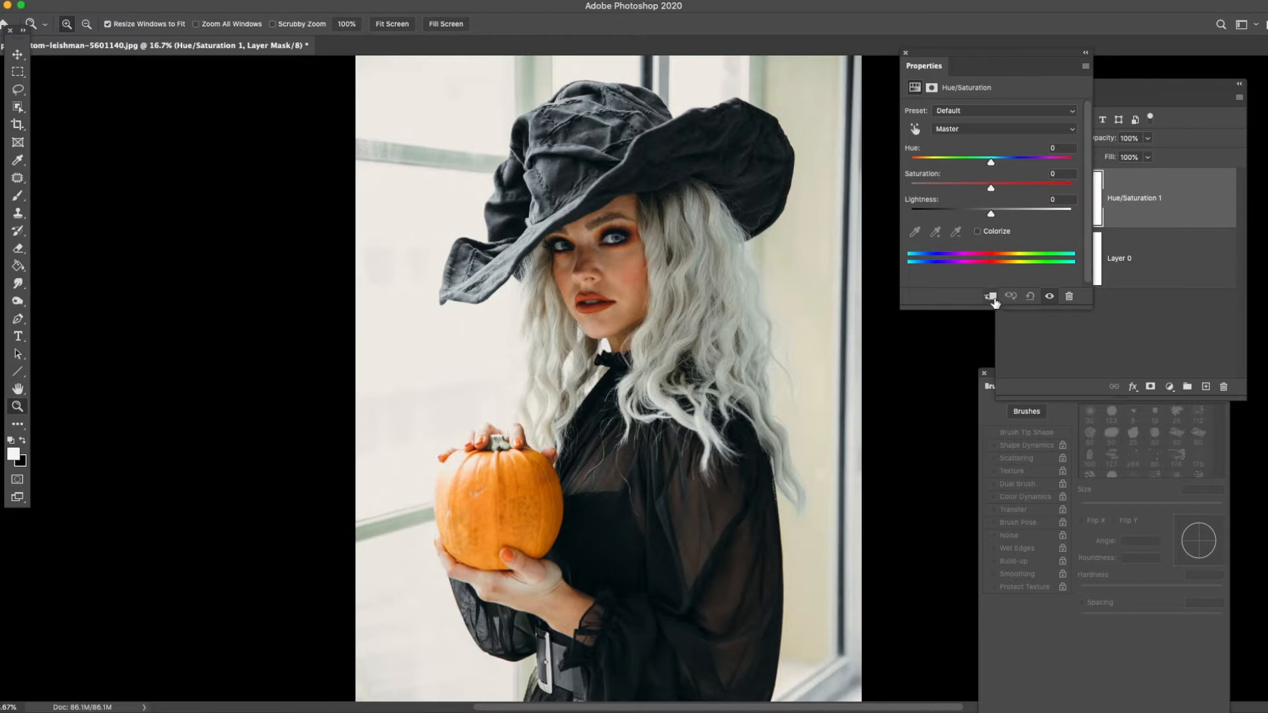
click(992, 297)
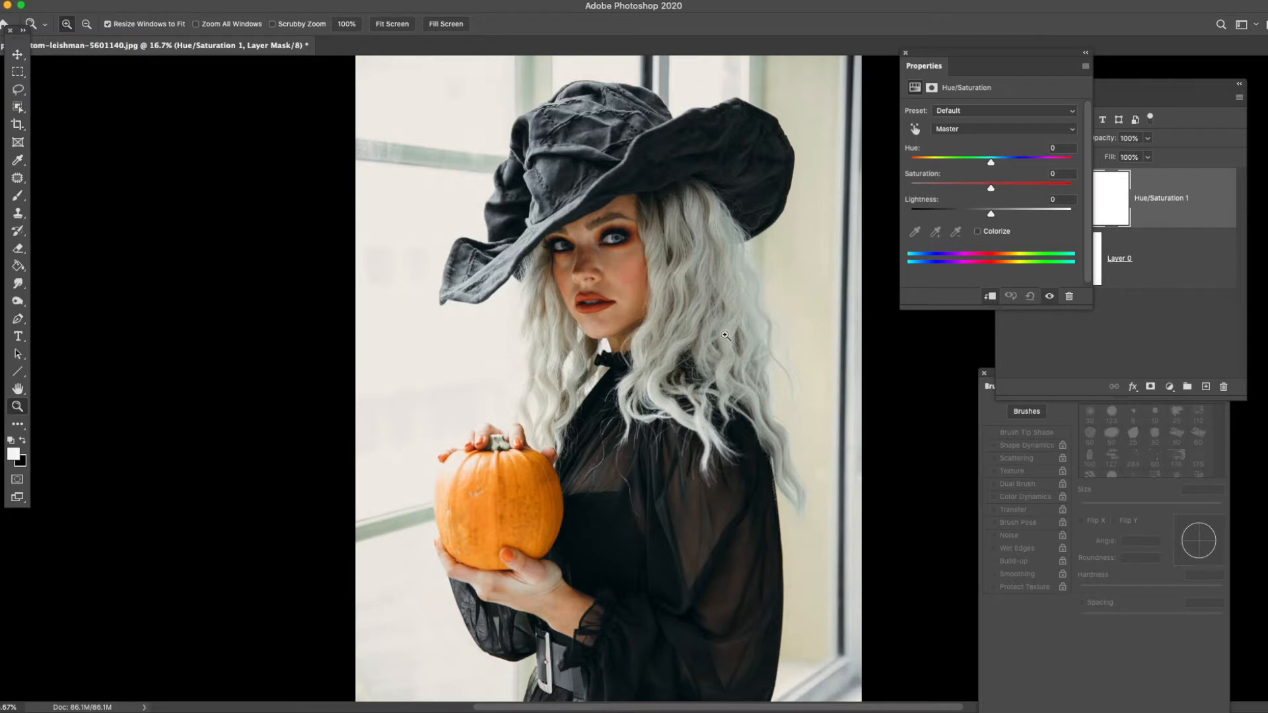
Turn on Colorize for the Hue/Saturation adjustment and set its saturation to 0 and lightness to +7.
drag(1014, 52, 915, 67)
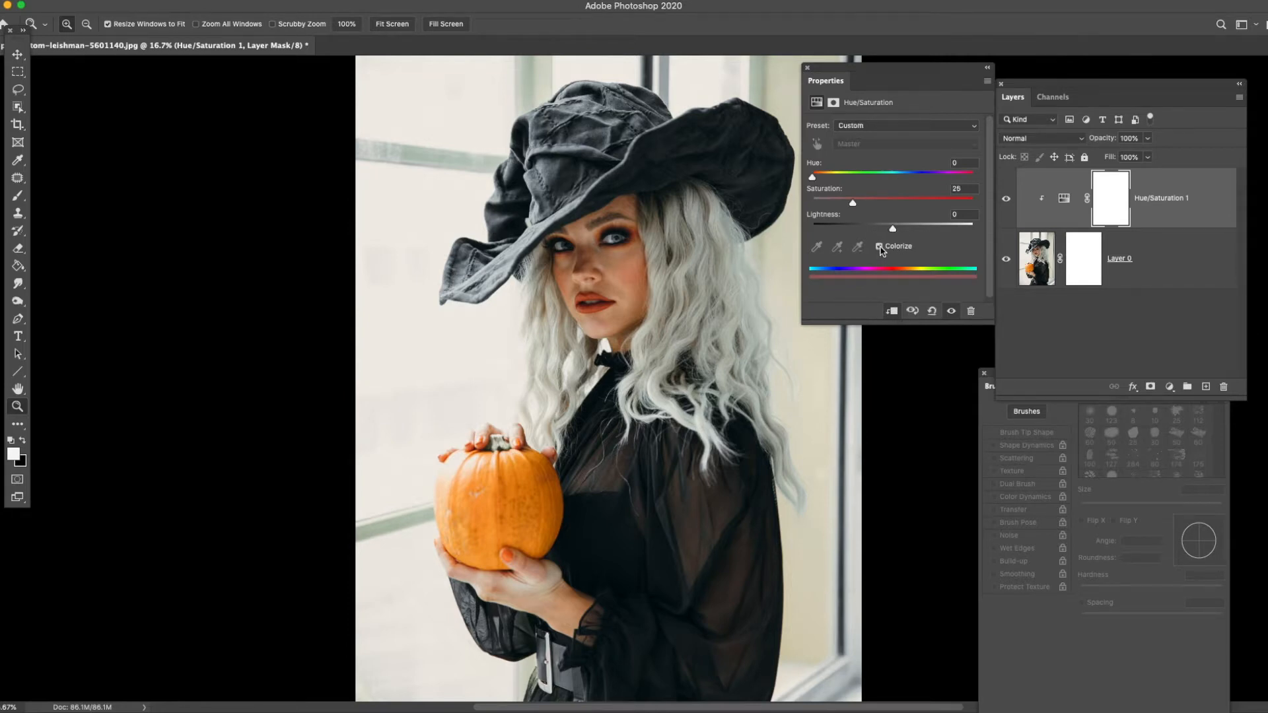
click(880, 247)
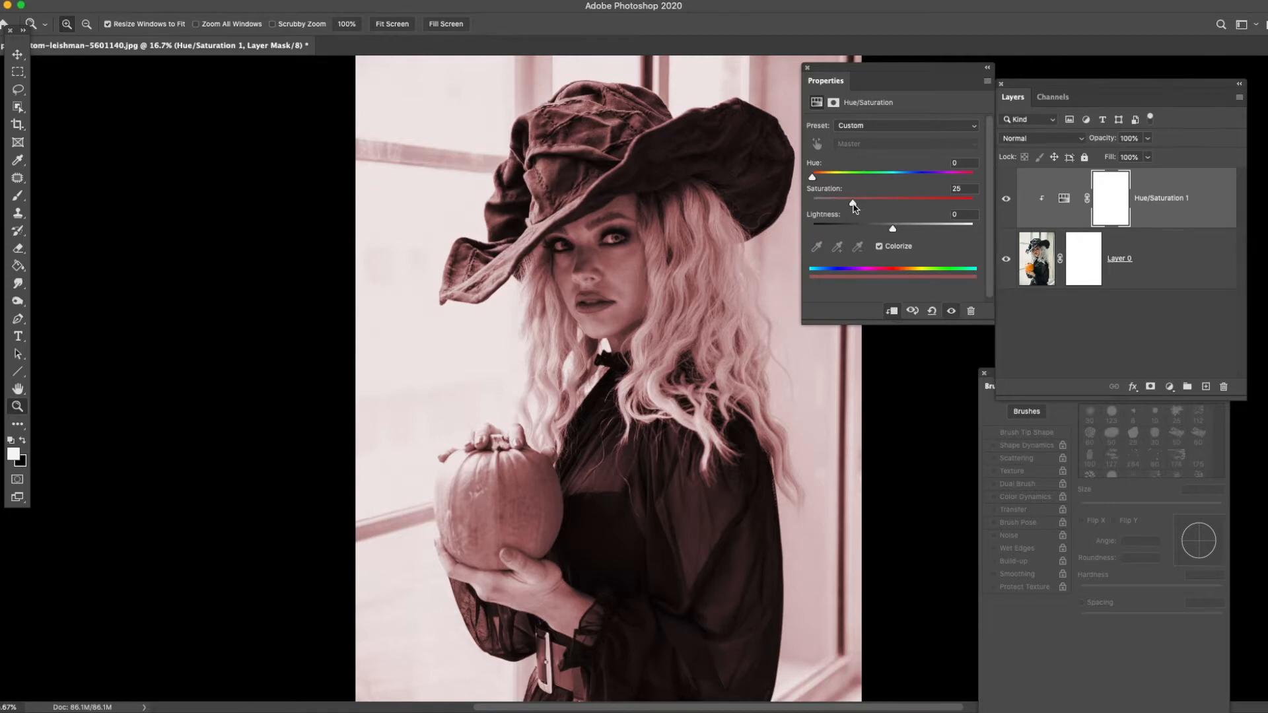
drag(852, 203, 811, 202)
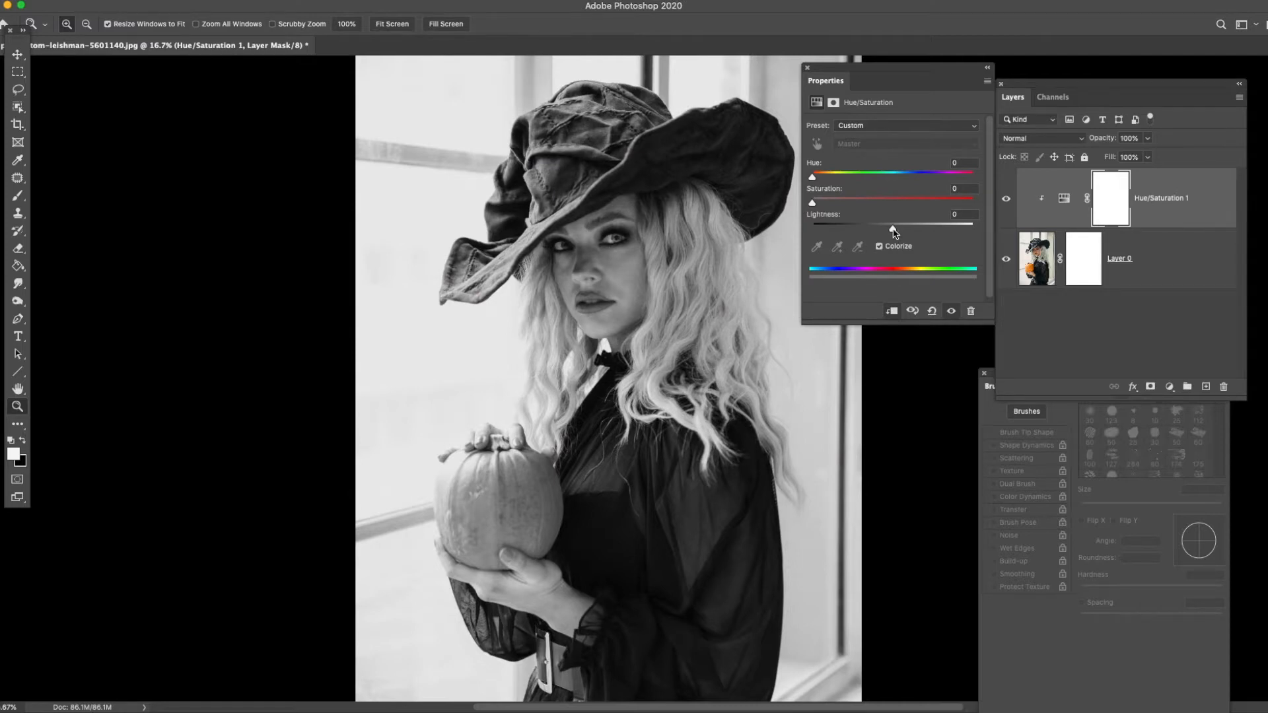
drag(894, 232, 898, 232)
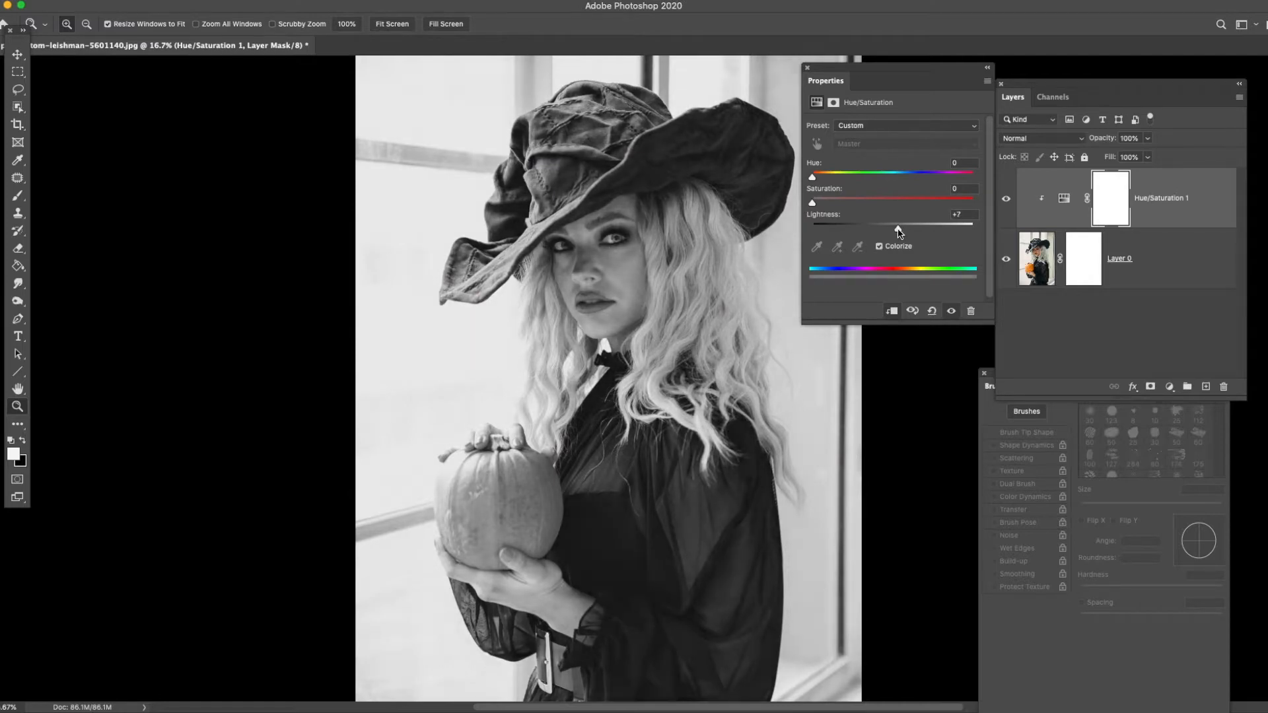
click(807, 68)
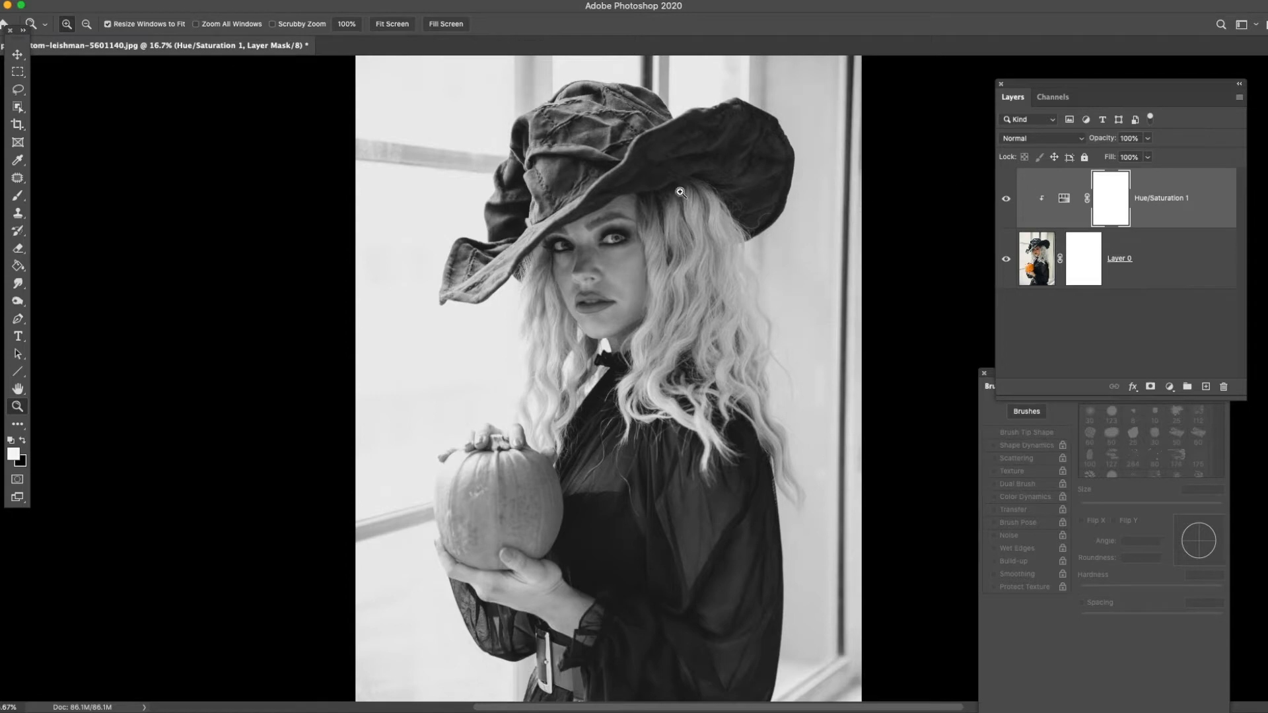
Invert the Hue/Saturation layer's mask to black.
click(150, 1)
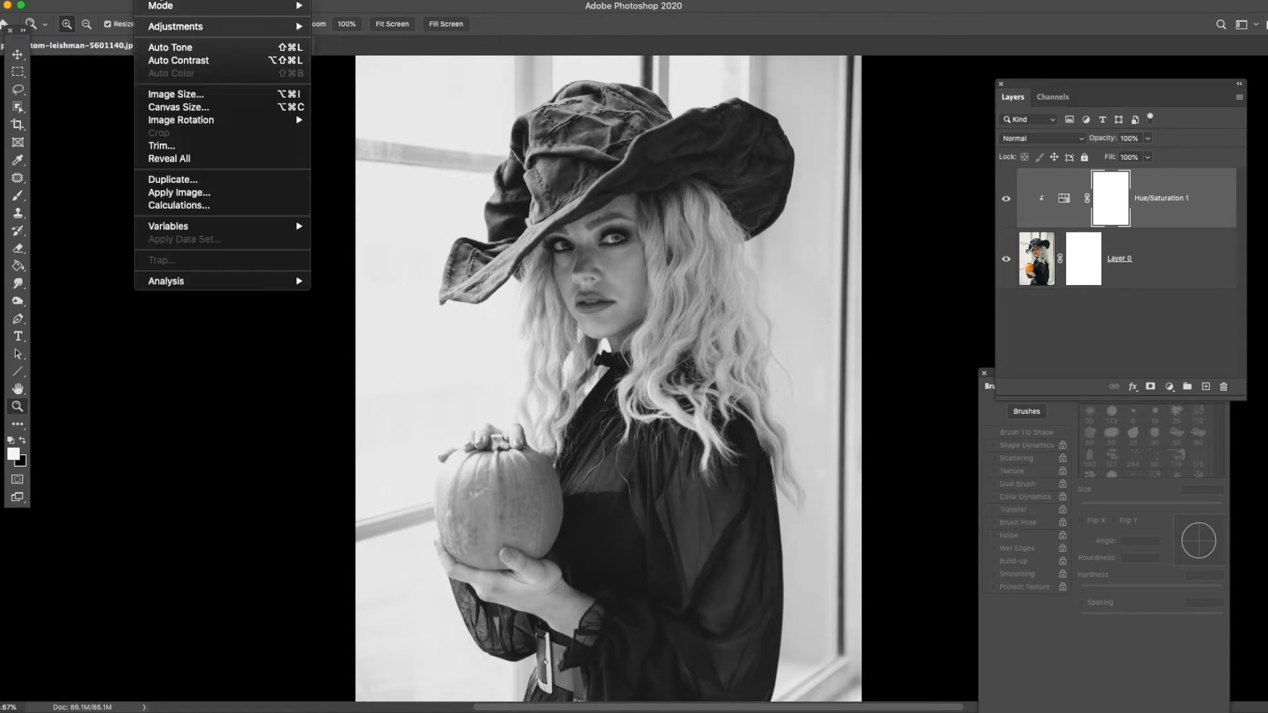
mouse_move(171, 27)
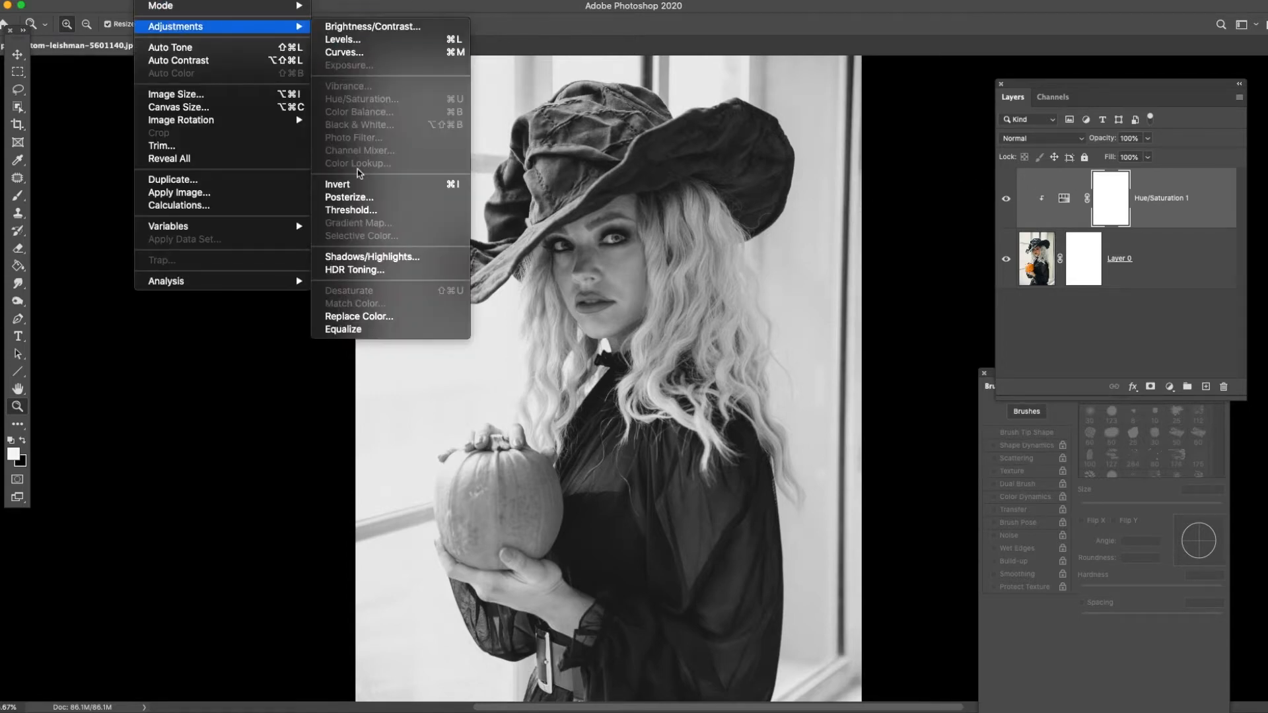
click(356, 187)
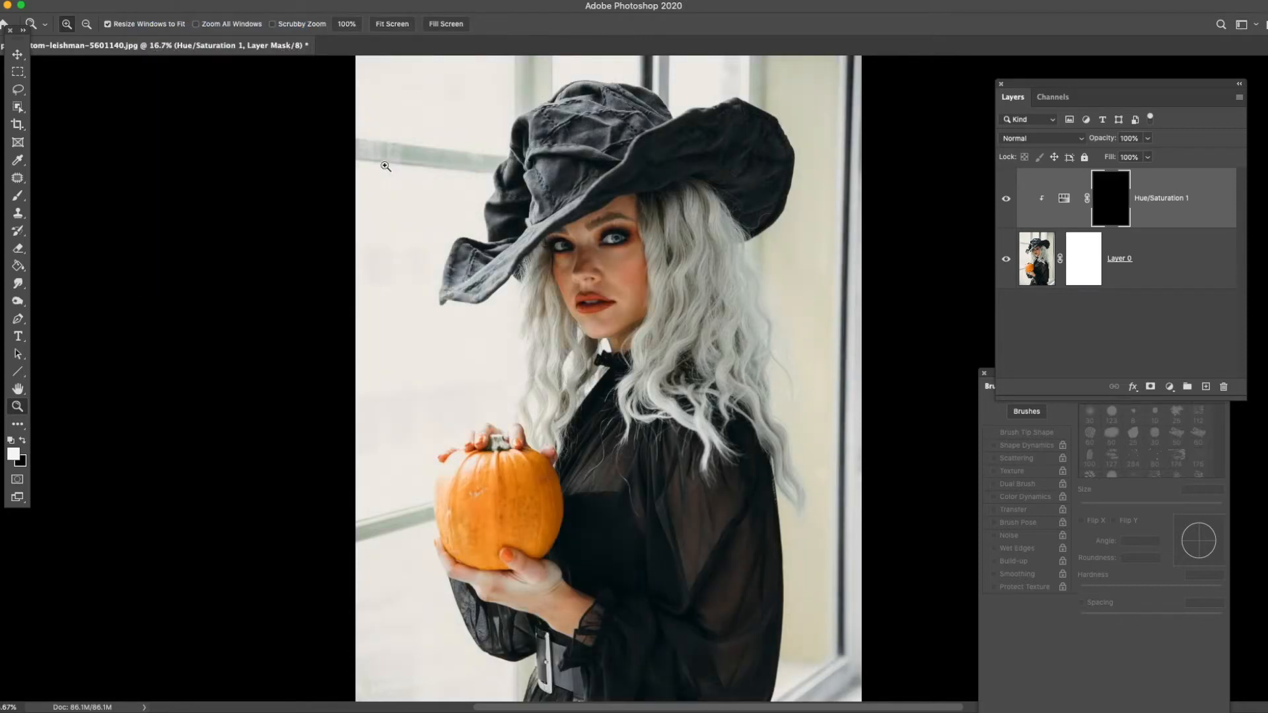
With a soft round 34 px brush, paint white on the Hue/Saturation mask over the cheek beside the nose.
click(623, 259)
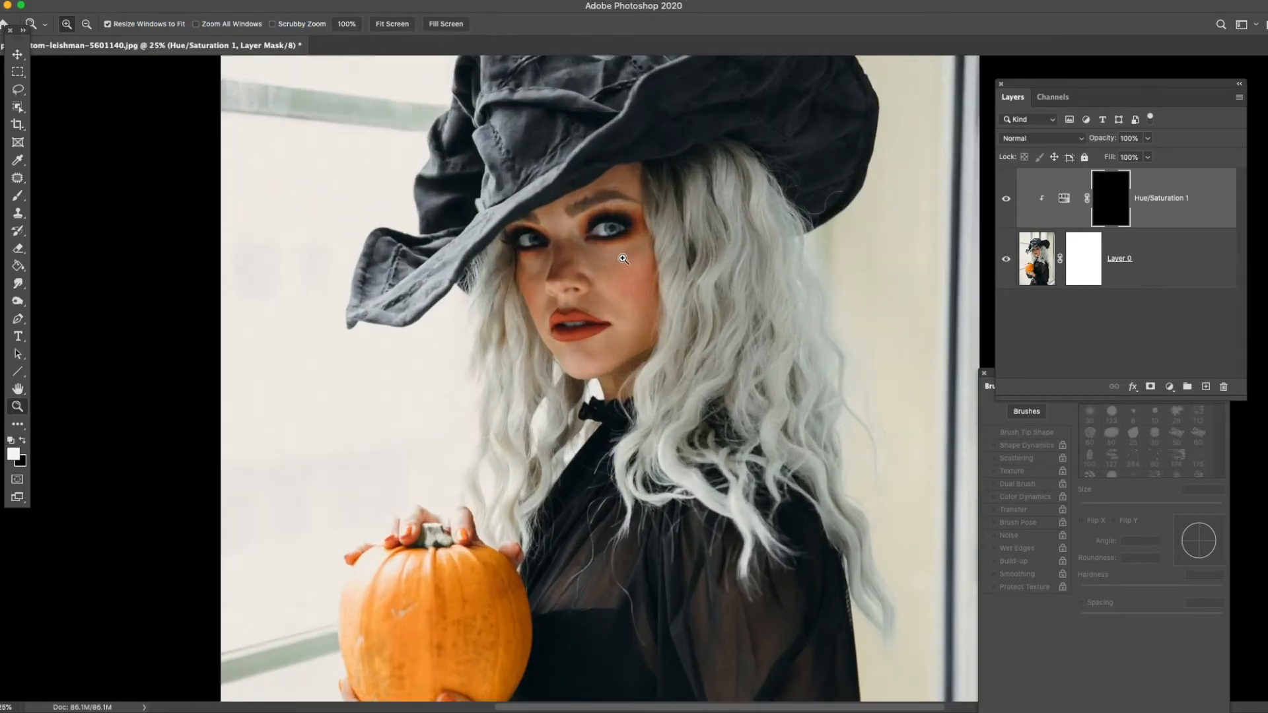
click(611, 215)
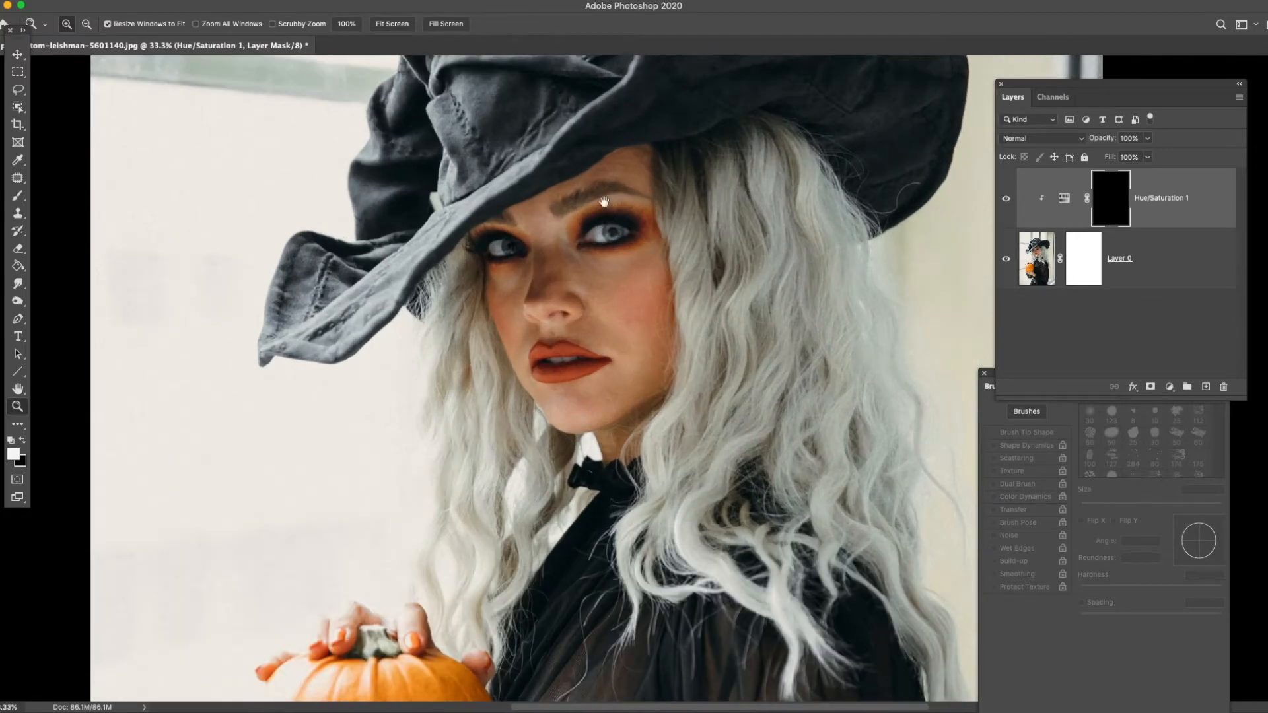
drag(595, 178, 616, 280)
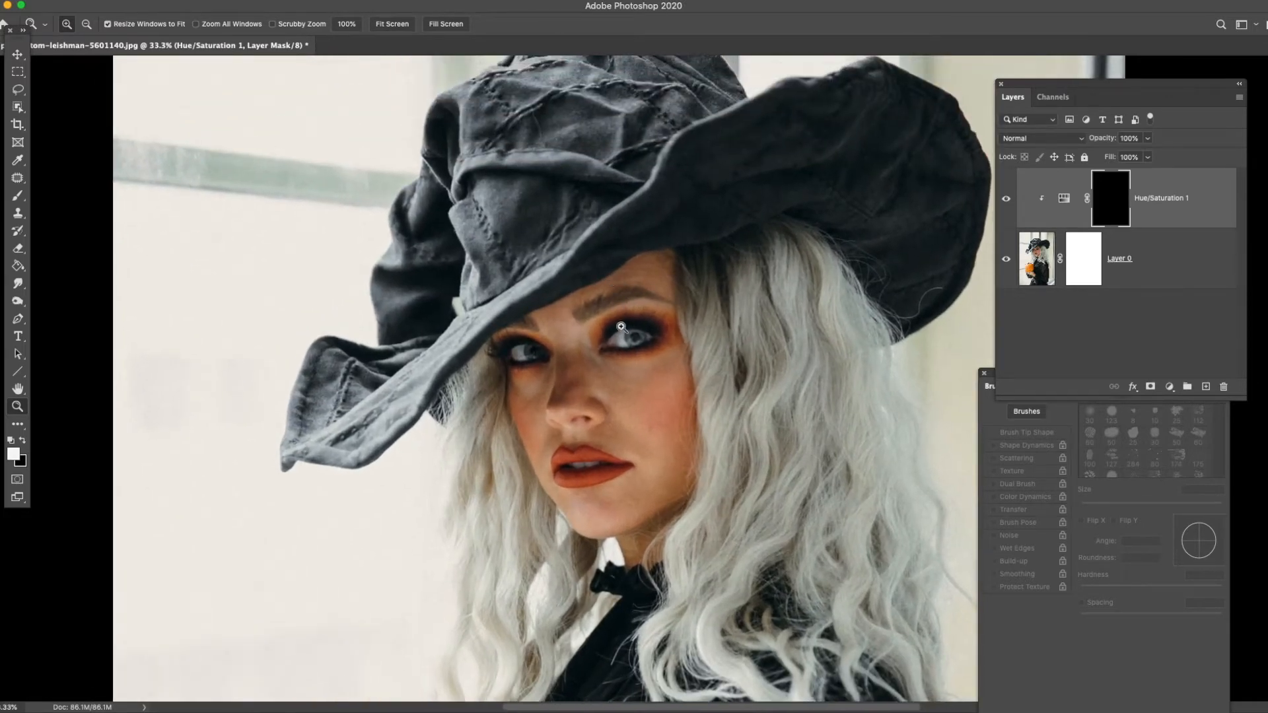
click(624, 374)
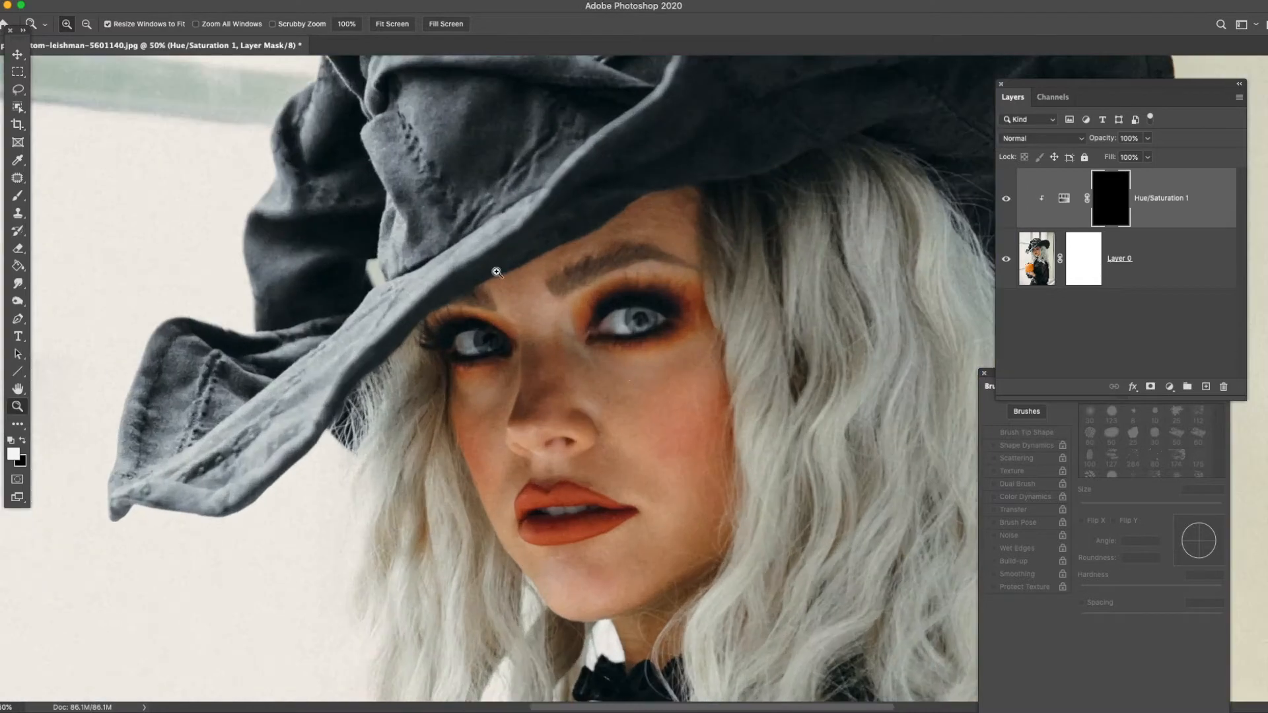
click(15, 195)
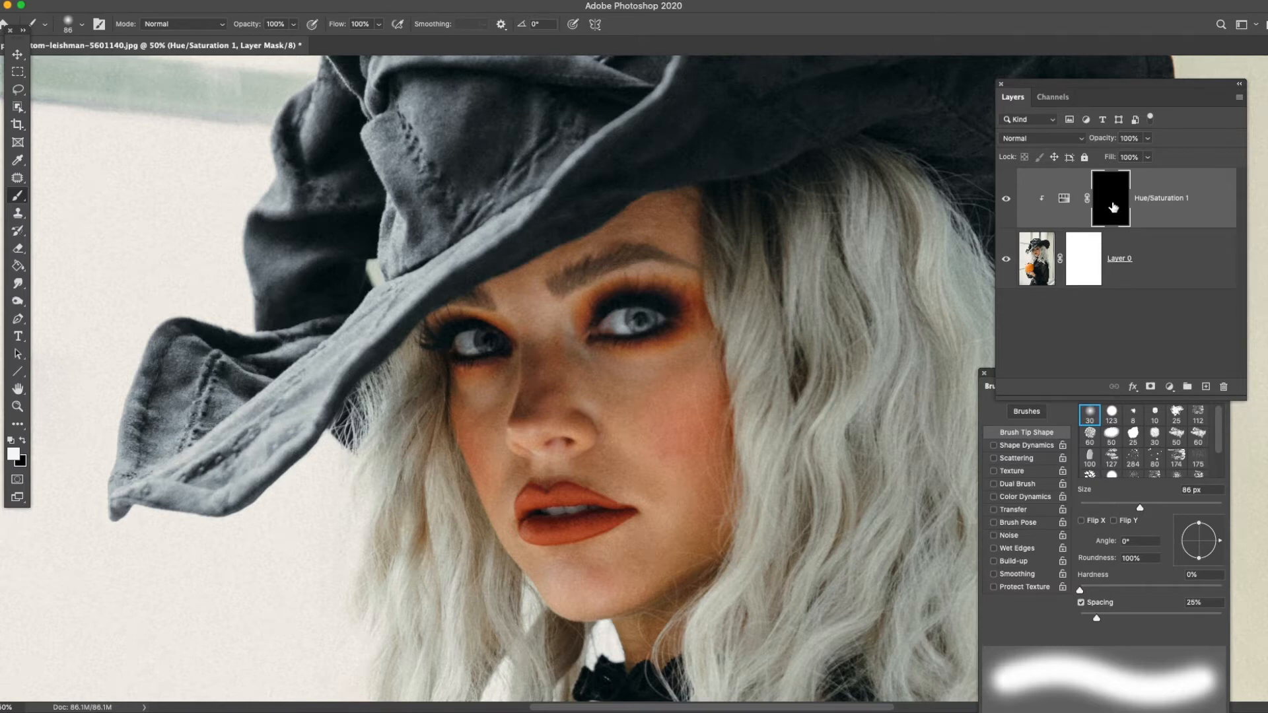
click(1088, 416)
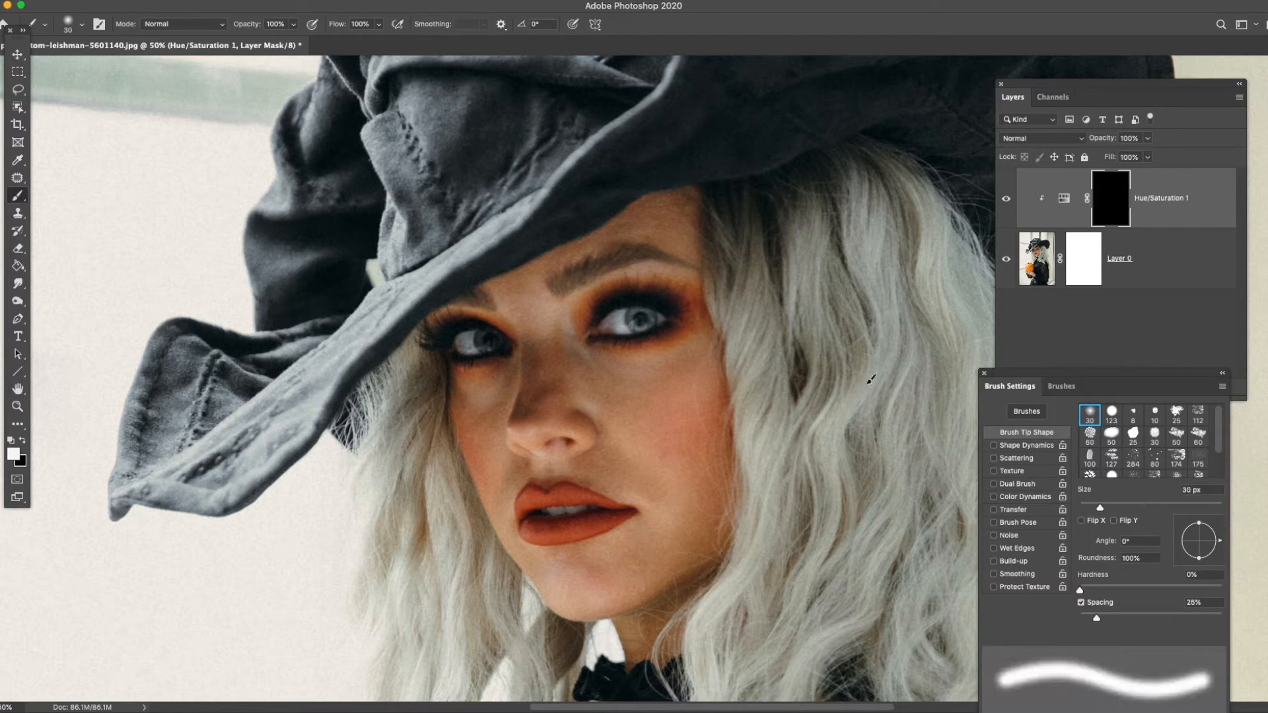
drag(1099, 507, 1103, 508)
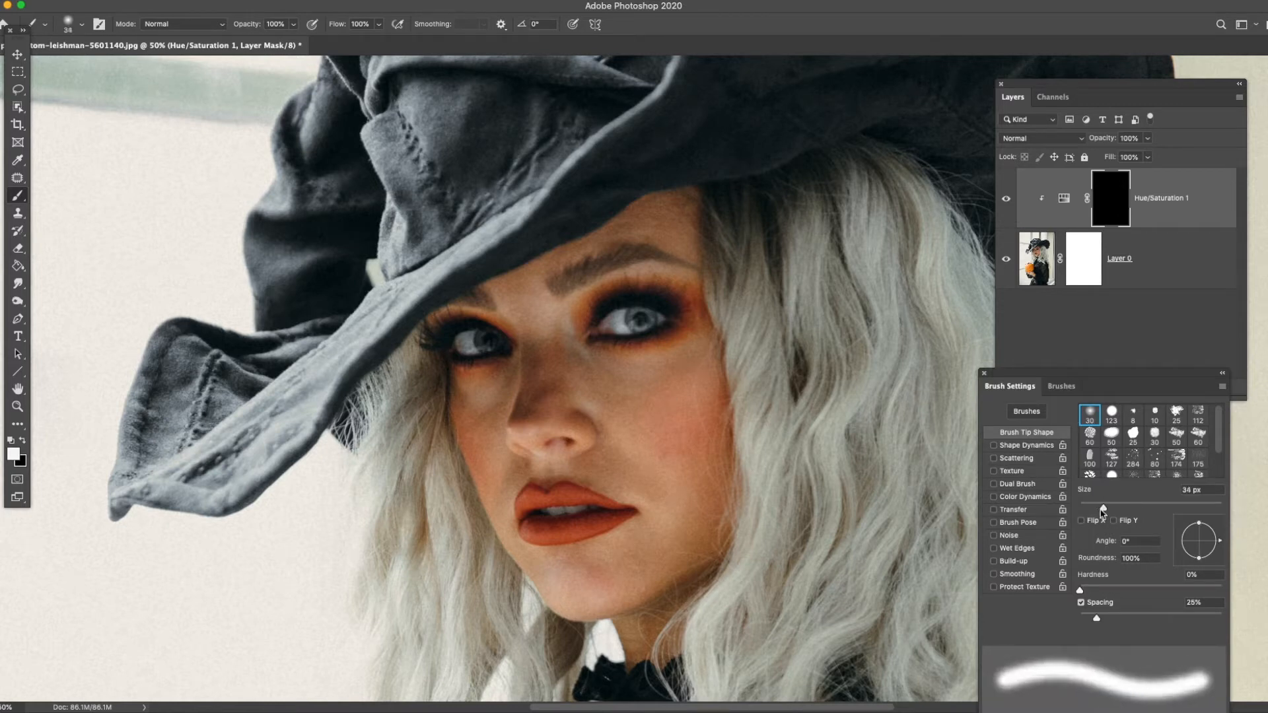
drag(649, 413, 665, 384)
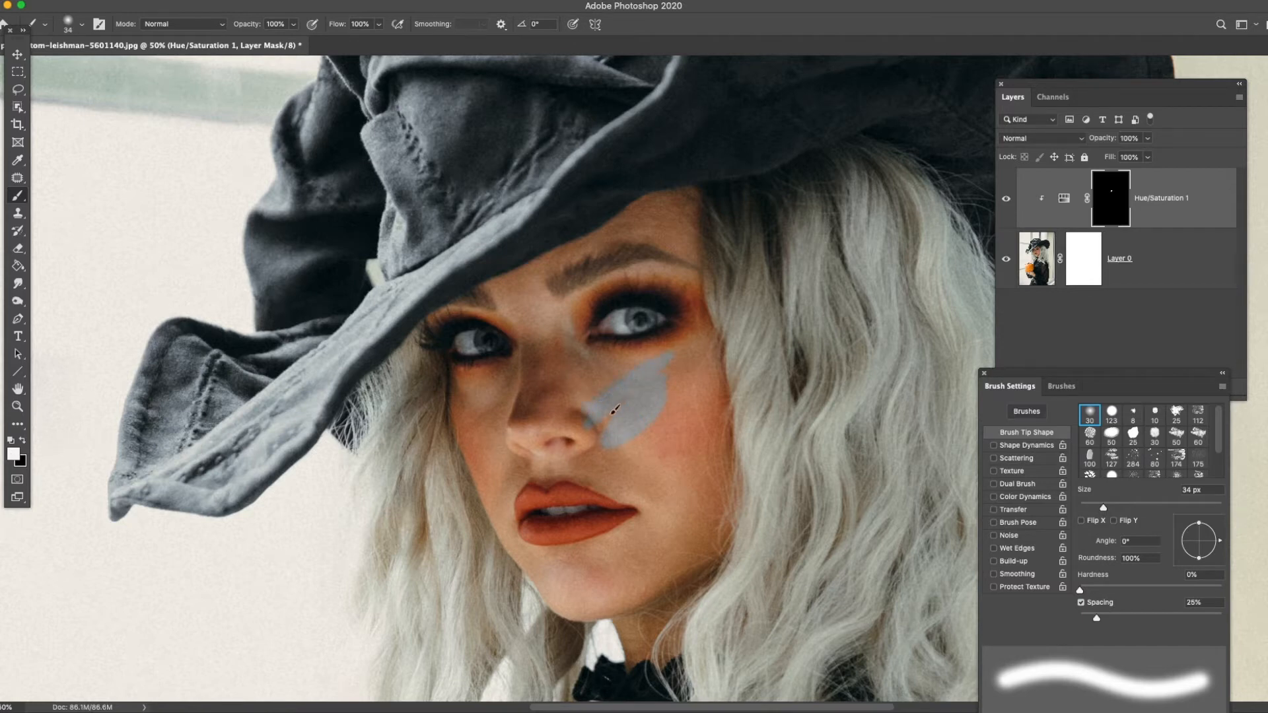
Paint black on the mask over the grey cheek patch to bring back the skin's original colour.
click(22, 441)
drag(635, 412, 615, 408)
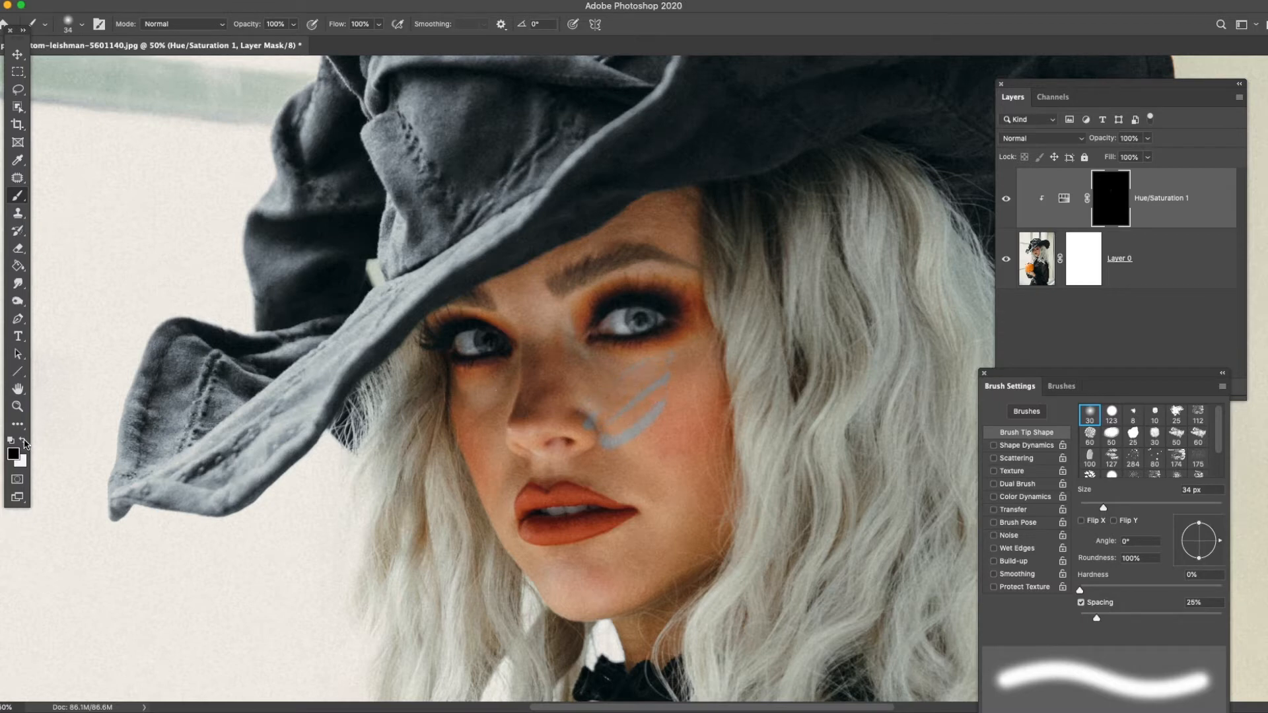
Paint white on the mask with a 50 px brush over the nose, forehead, brows and skin around both eyes.
key(bracketright)
key(bracketright)
click(23, 441)
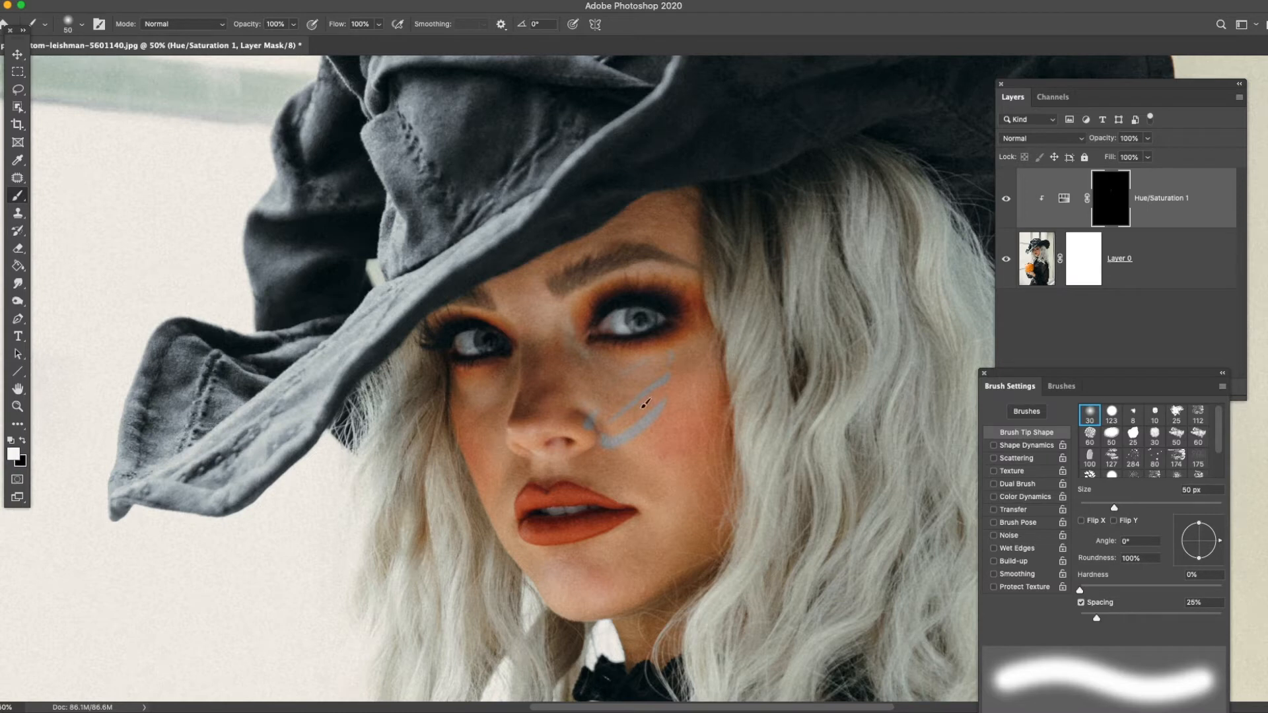
drag(600, 415, 645, 406)
mouse_move(583, 445)
mouse_down()
mouse_move(598, 405)
mouse_move(519, 416)
mouse_move(543, 384)
mouse_move(516, 341)
mouse_move(527, 371)
mouse_move(534, 335)
mouse_move(544, 353)
mouse_move(581, 305)
mouse_move(571, 352)
mouse_move(597, 291)
mouse_move(582, 328)
mouse_move(605, 297)
mouse_move(695, 286)
mouse_move(627, 293)
mouse_move(700, 305)
mouse_move(672, 291)
mouse_move(694, 267)
mouse_move(690, 202)
mouse_move(612, 231)
mouse_move(638, 206)
mouse_move(691, 197)
mouse_move(697, 305)
mouse_move(682, 198)
mouse_move(606, 233)
mouse_move(644, 235)
mouse_move(623, 268)
mouse_move(668, 289)
mouse_move(686, 231)
mouse_move(667, 210)
mouse_move(656, 248)
mouse_move(681, 243)
mouse_up()
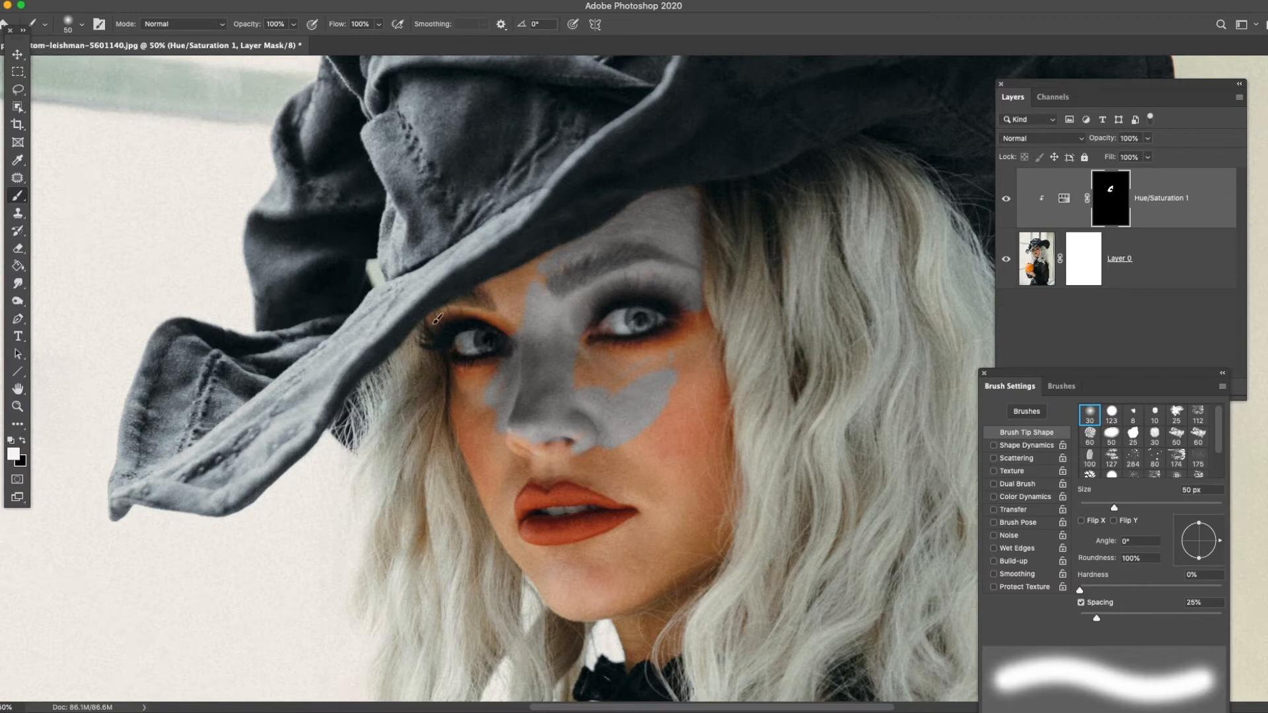
mouse_move(575, 254)
mouse_down()
mouse_move(541, 267)
mouse_move(568, 273)
mouse_move(466, 311)
mouse_move(527, 339)
mouse_up()
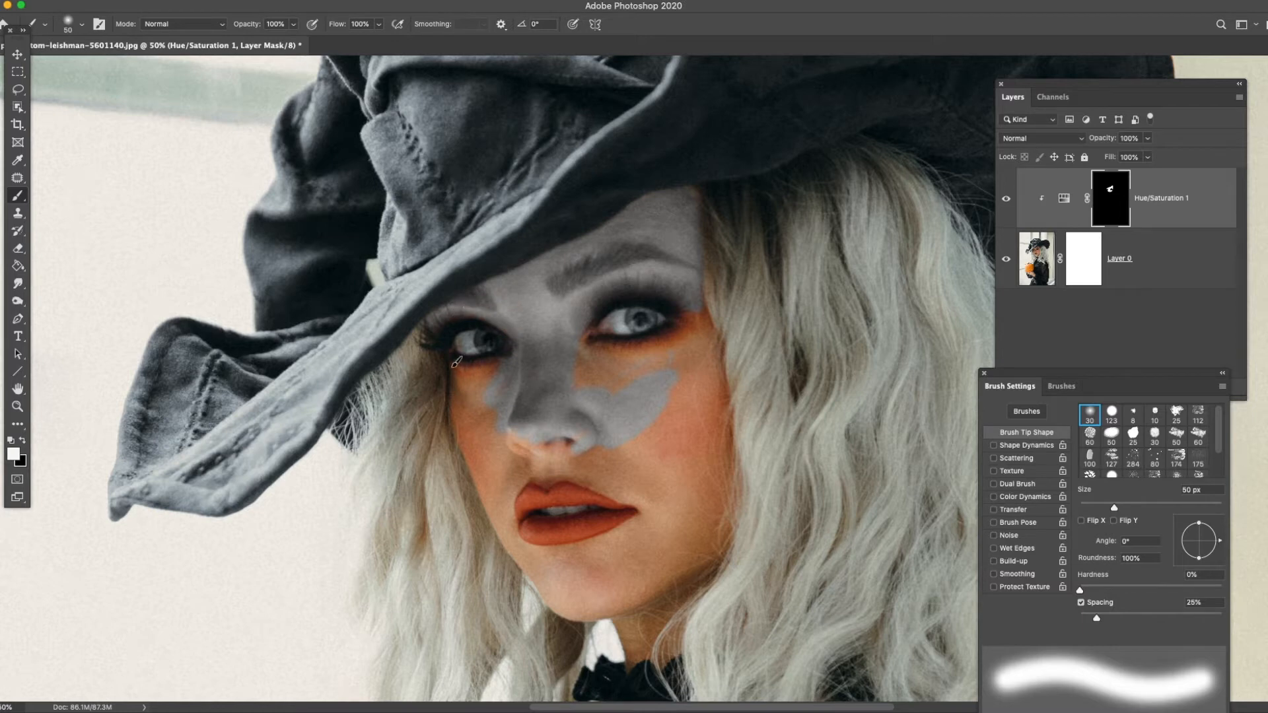
mouse_move(452, 344)
mouse_down()
mouse_move(464, 384)
mouse_move(459, 373)
mouse_move(455, 394)
mouse_move(456, 375)
mouse_move(475, 397)
mouse_move(515, 377)
mouse_move(505, 412)
mouse_move(521, 383)
mouse_move(616, 368)
mouse_move(586, 347)
mouse_move(586, 326)
mouse_move(590, 345)
mouse_move(656, 344)
mouse_move(614, 344)
mouse_move(704, 312)
mouse_up()
mouse_move(594, 381)
mouse_down()
mouse_move(590, 353)
mouse_move(580, 380)
mouse_move(646, 357)
mouse_up()
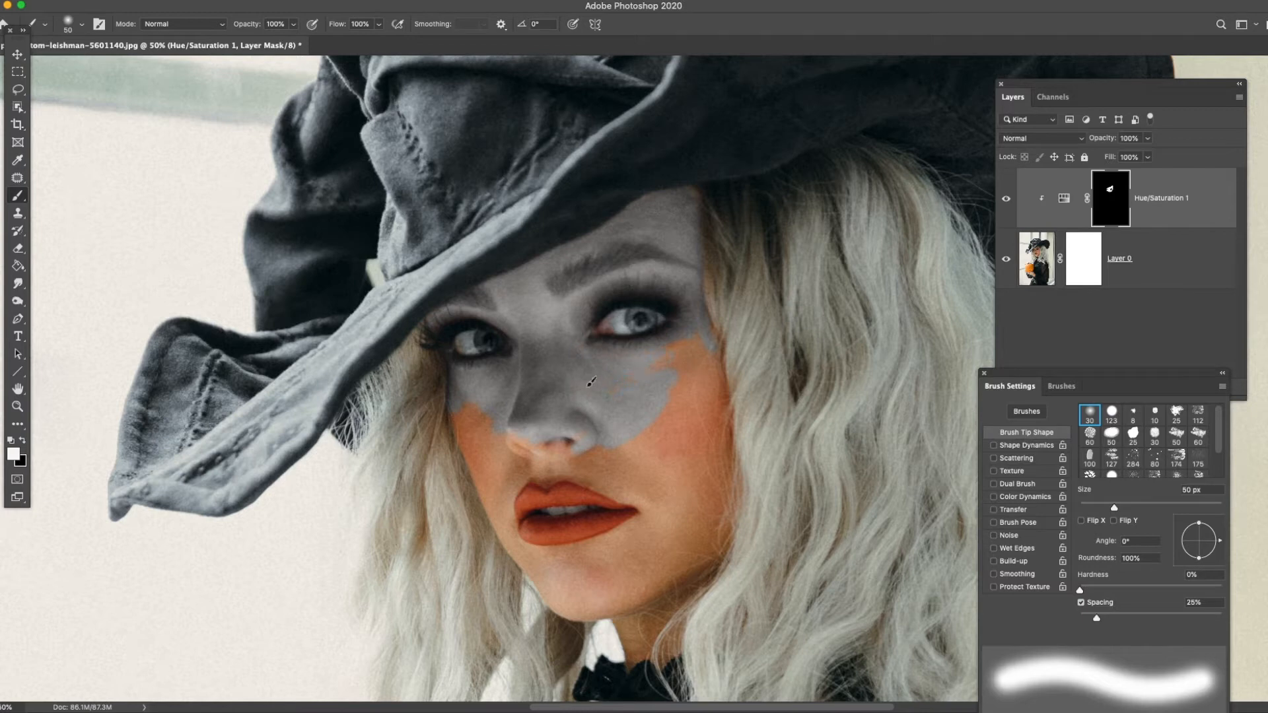
Extend the white mask painting over the cheek on the hat-tip side and the skin between nose and upper lip.
drag(455, 405, 497, 481)
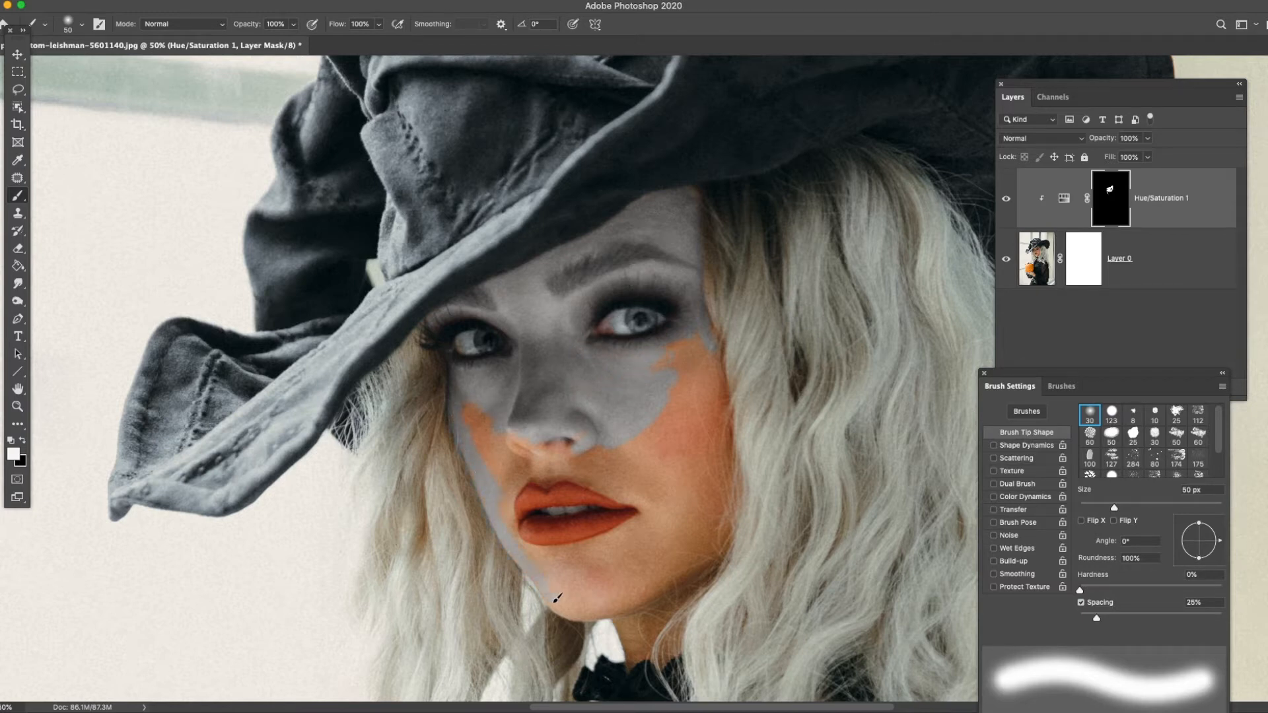
drag(476, 396, 471, 393)
mouse_move(507, 455)
mouse_down()
mouse_move(501, 504)
mouse_move(531, 464)
mouse_move(543, 484)
mouse_move(532, 475)
mouse_move(634, 489)
mouse_up()
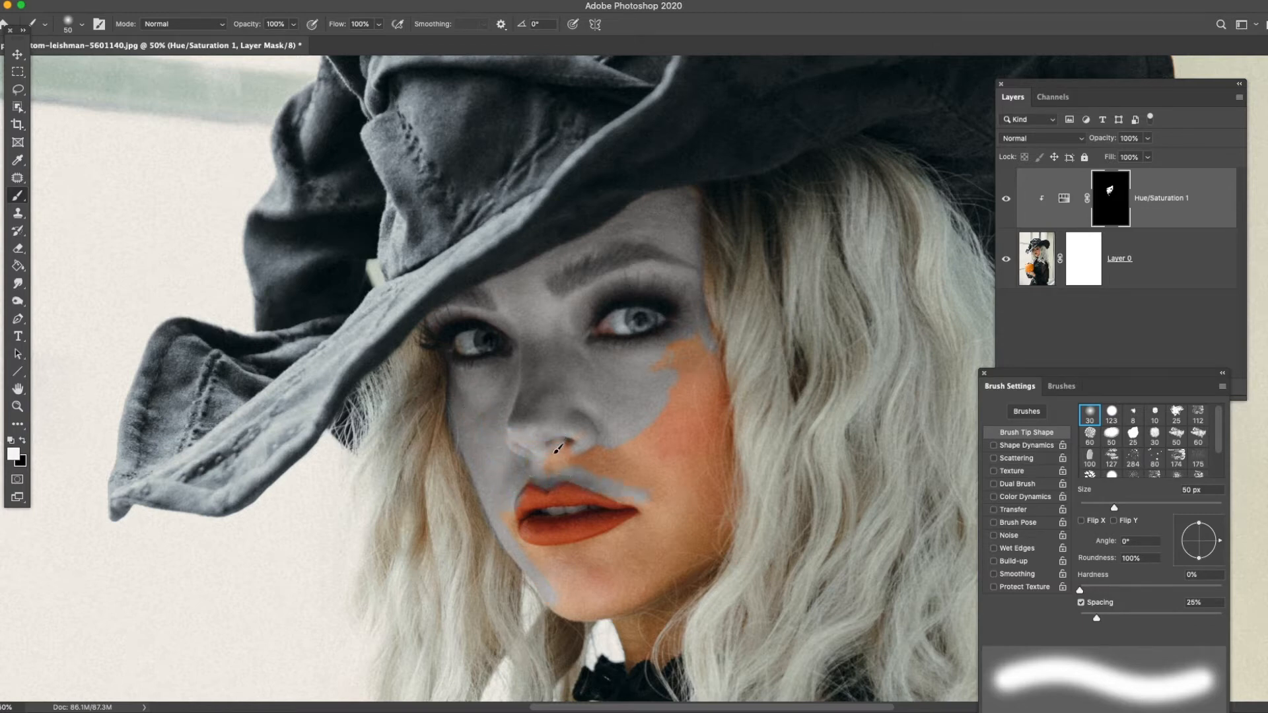
drag(585, 450, 632, 471)
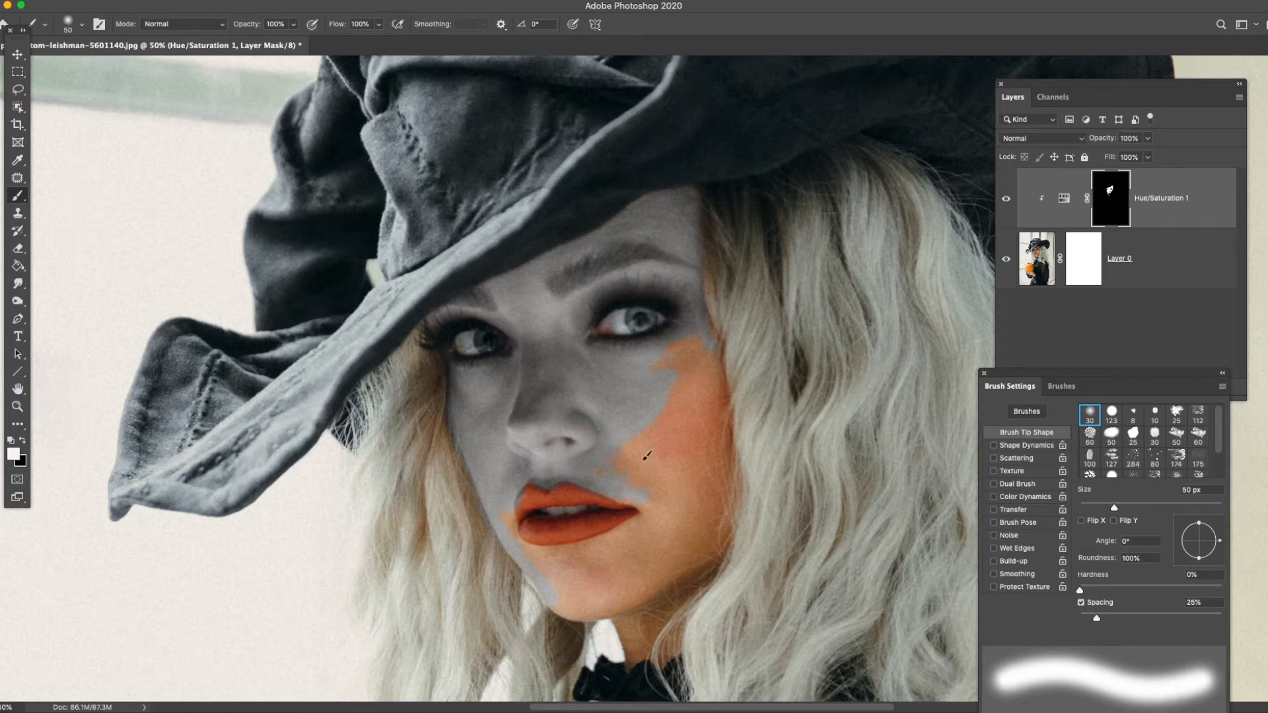
Paint white on the mask along the face's edge beside the long hair, following the jawline to the chin.
mouse_move(712, 352)
mouse_down()
mouse_move(713, 323)
mouse_move(727, 433)
mouse_up()
drag(723, 541, 738, 497)
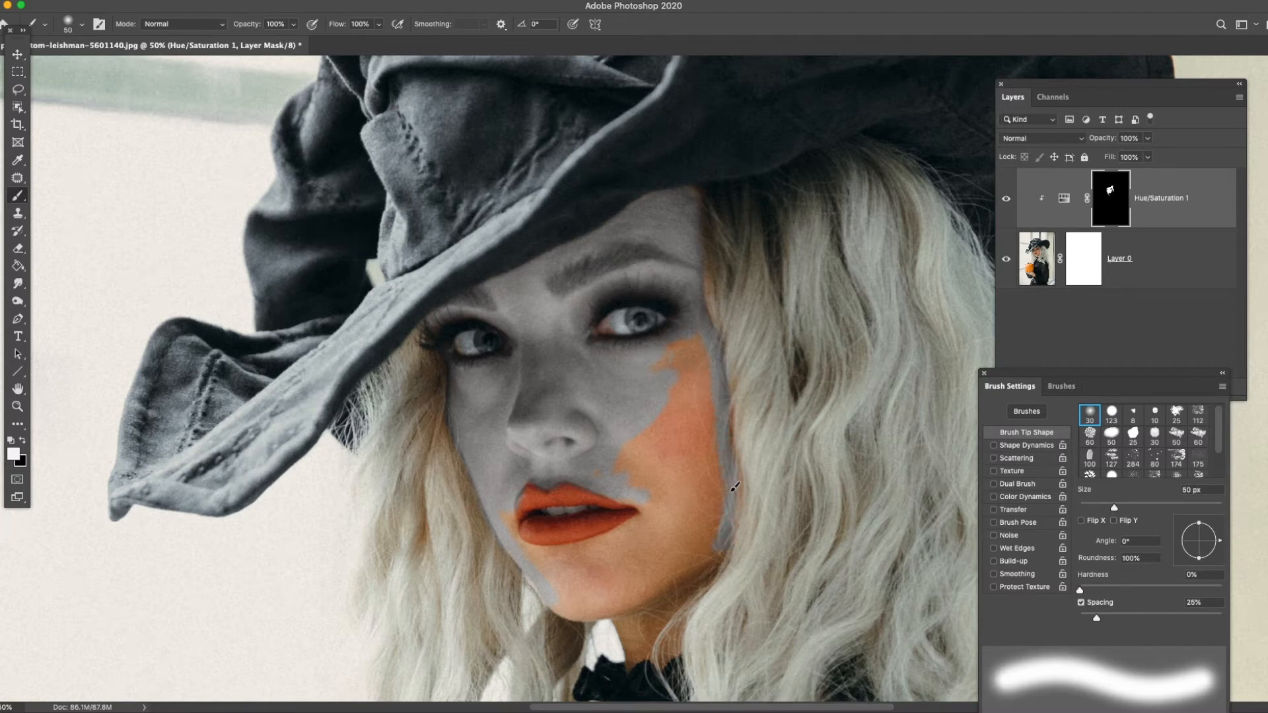
mouse_move(730, 524)
mouse_down()
mouse_move(708, 567)
mouse_move(608, 606)
mouse_up()
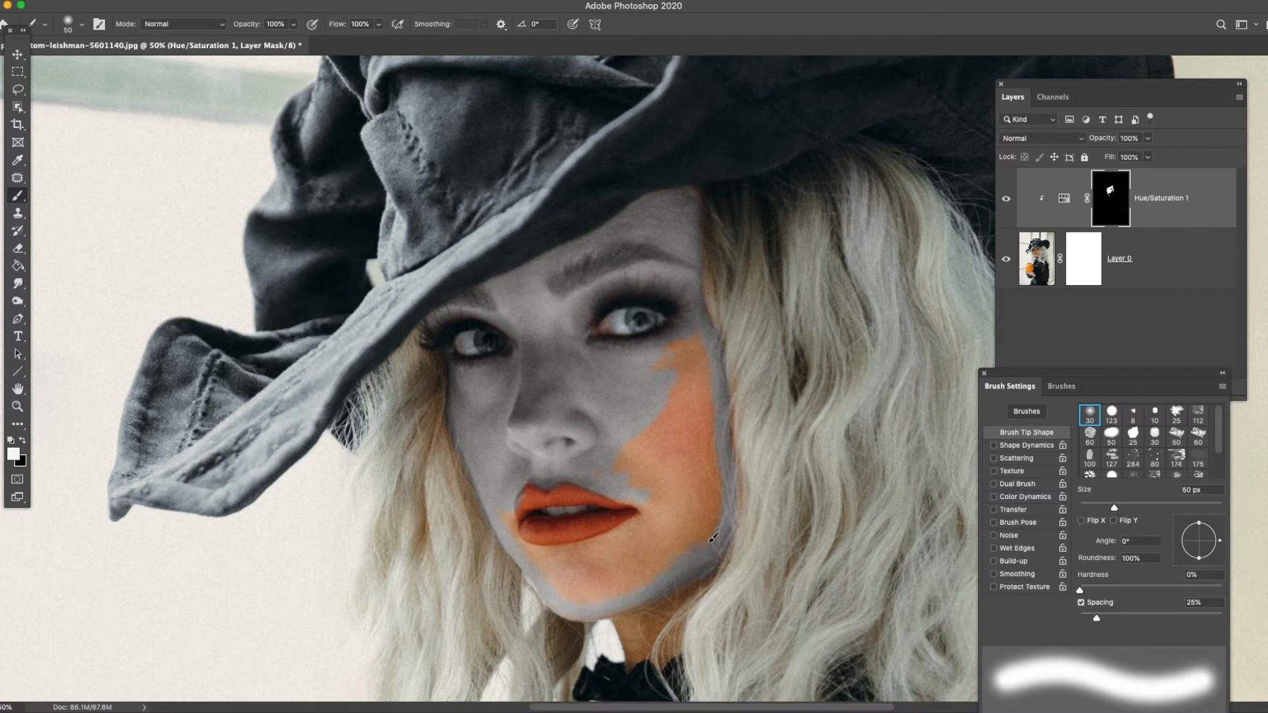
Enlarge the brush to 76 px and paint white on the mask over the remaining cheek, chin and skin around the lips.
drag(1115, 507, 1133, 507)
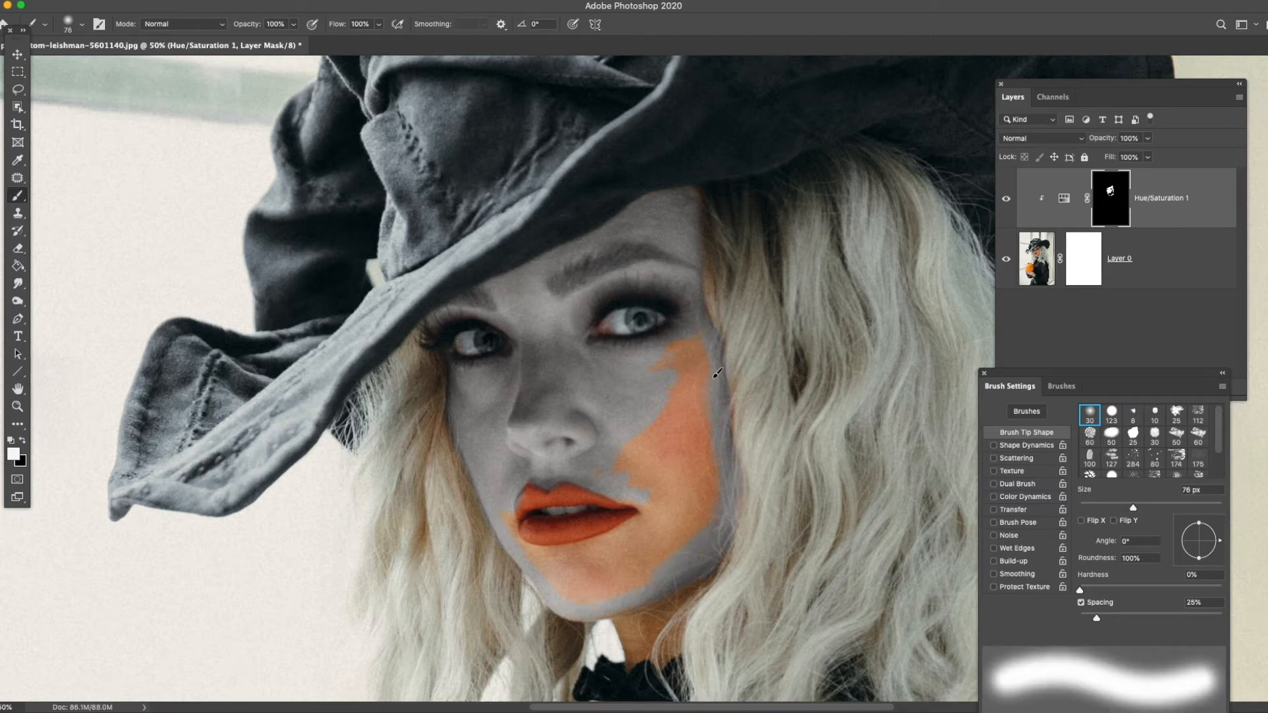
mouse_move(710, 387)
mouse_down()
mouse_move(656, 377)
mouse_move(672, 519)
mouse_up()
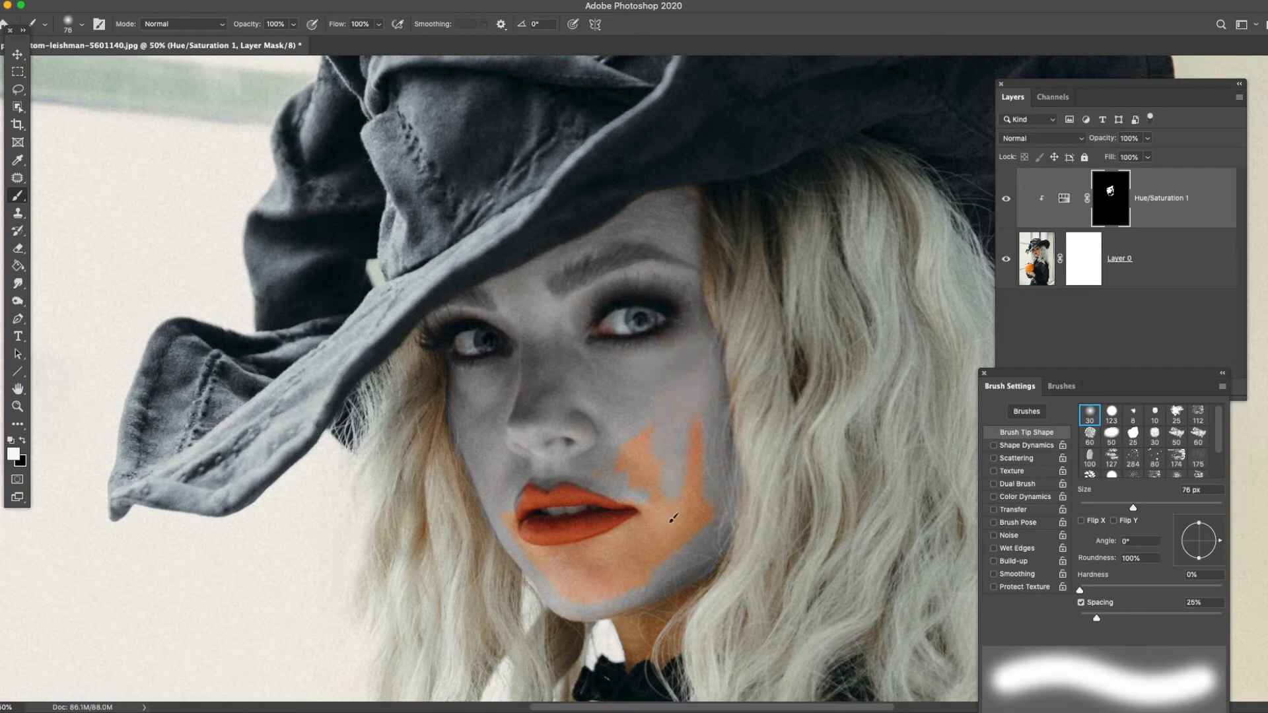
drag(690, 436, 705, 508)
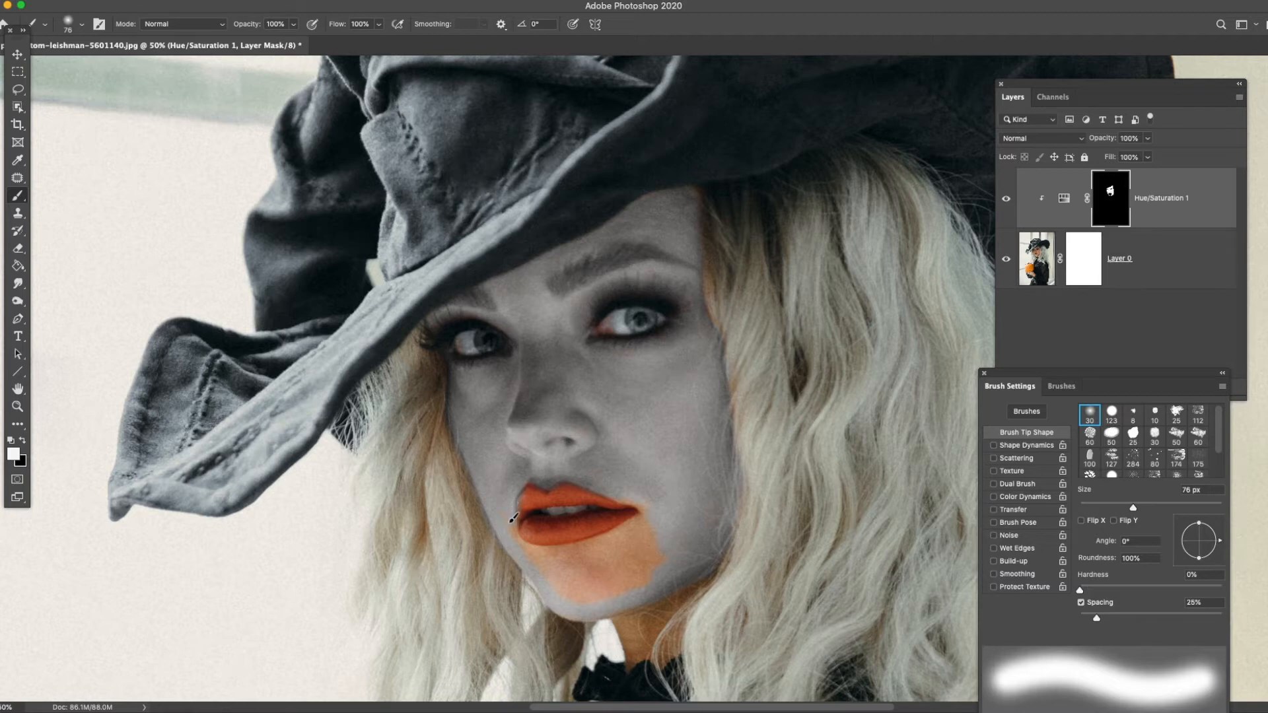
mouse_move(532, 546)
mouse_down()
mouse_move(606, 539)
mouse_move(574, 548)
mouse_move(644, 509)
mouse_up()
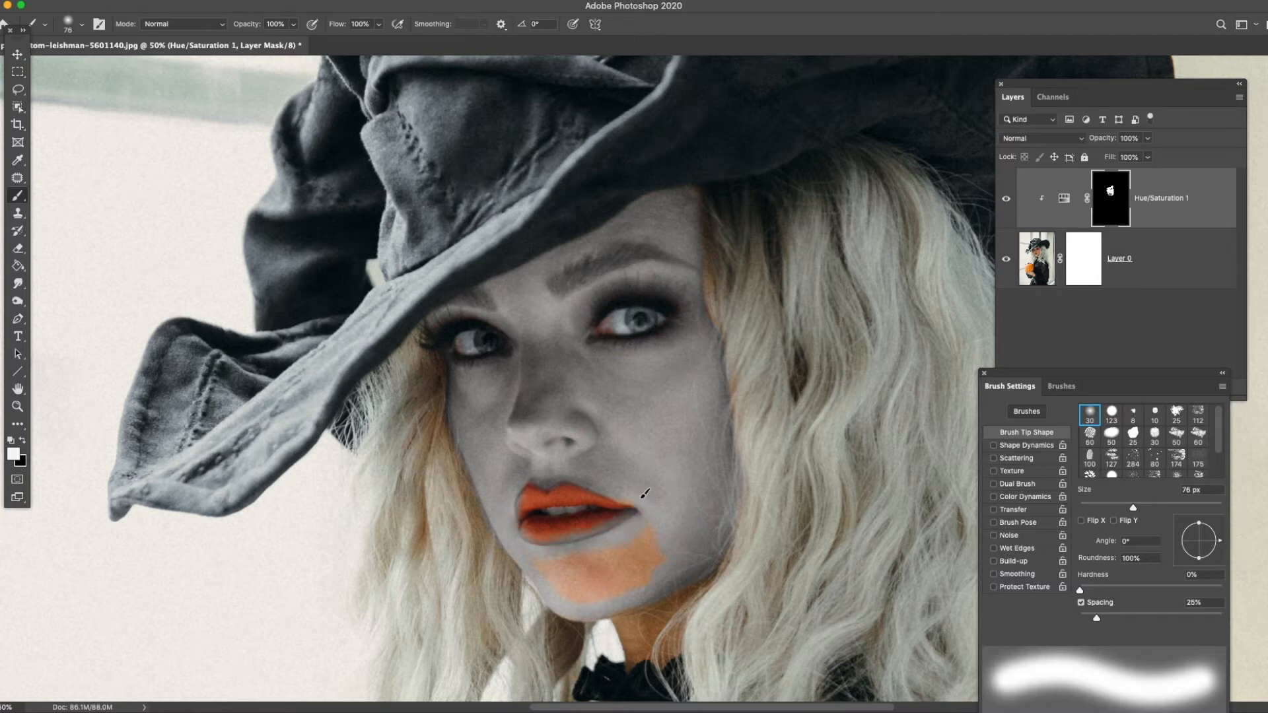
mouse_move(645, 579)
mouse_down()
mouse_move(592, 586)
mouse_move(562, 557)
mouse_up()
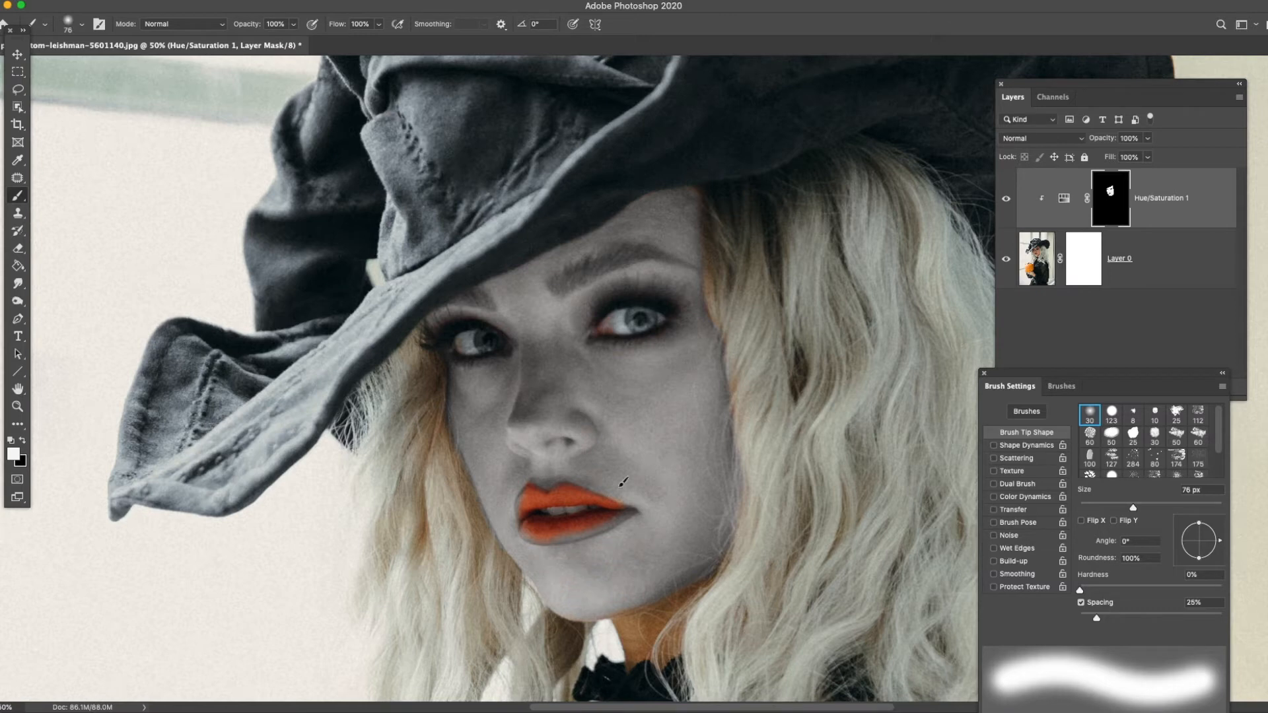
Switch to black, reduce the brush to 44 px and paint on the mask along the jaw's lower edge beside the long hair.
click(23, 440)
drag(1134, 507, 1110, 508)
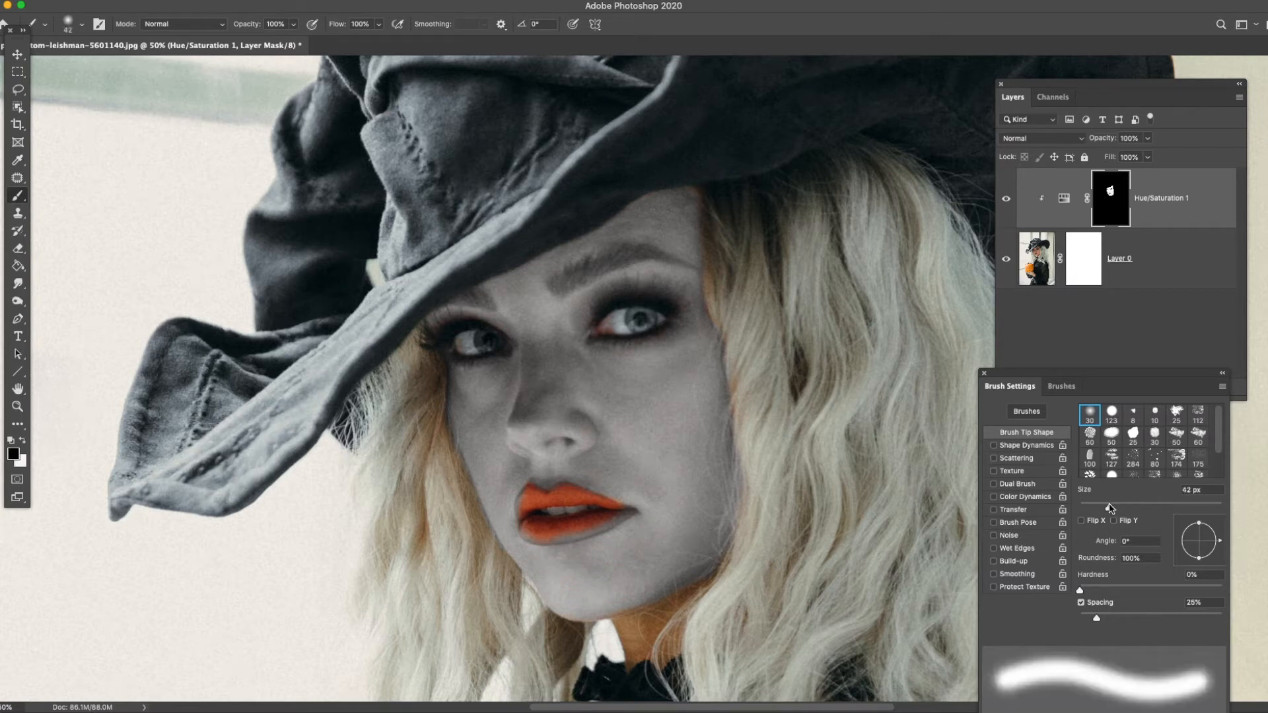
mouse_move(681, 580)
mouse_down()
mouse_move(711, 545)
mouse_move(727, 541)
mouse_move(726, 557)
mouse_up()
Paint black on the mask over the lips, following their outline to the corners, to restore their orange colour.
click(17, 407)
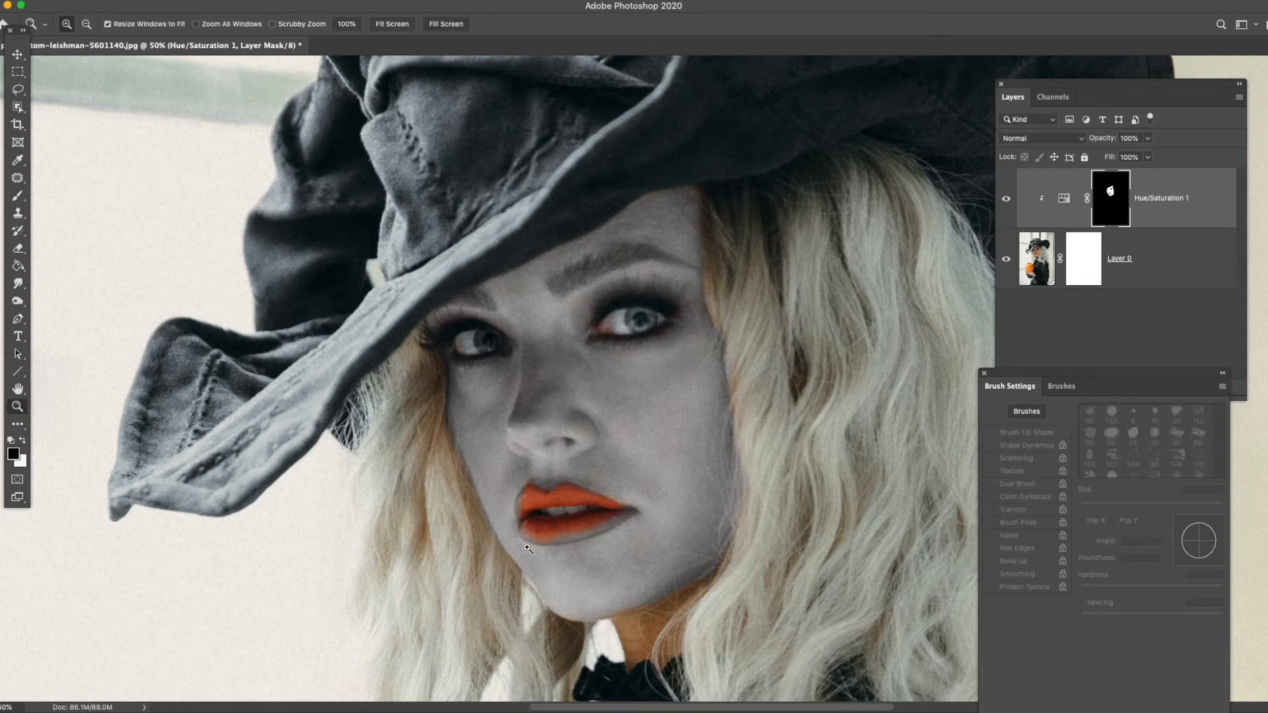
click(563, 551)
click(18, 196)
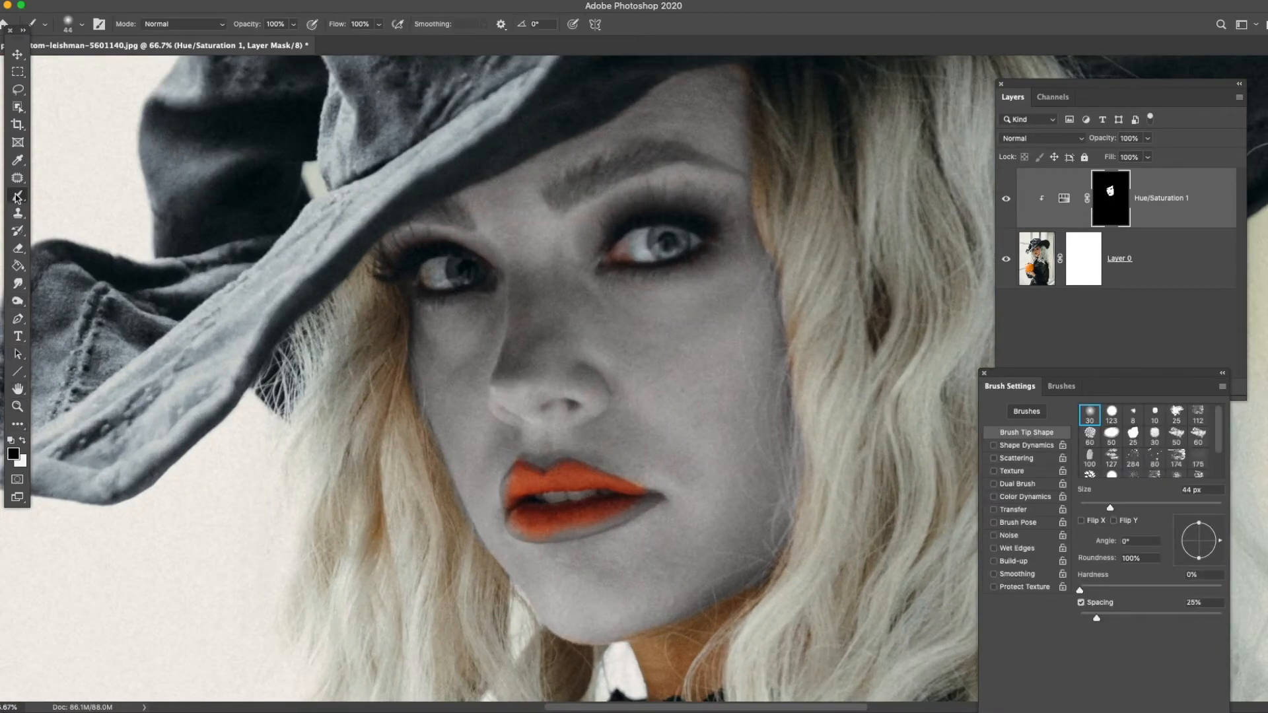
drag(538, 529, 658, 496)
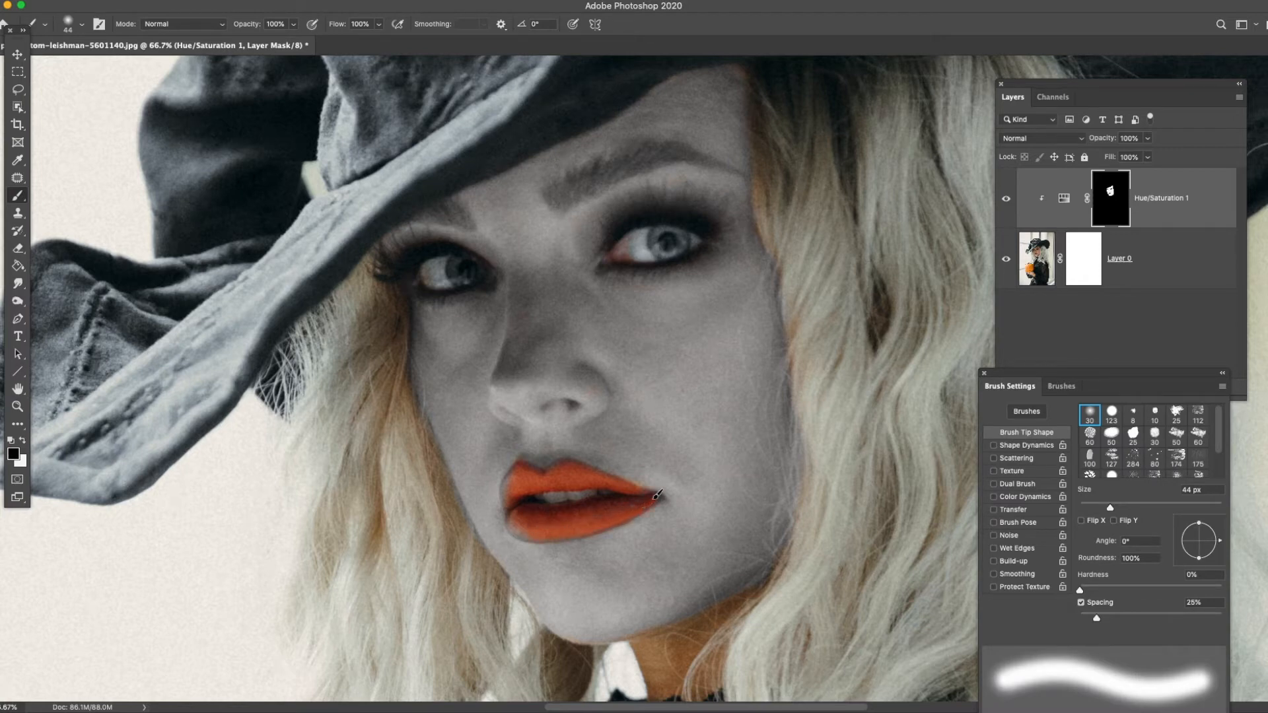
drag(520, 470, 518, 513)
click(23, 440)
click(23, 441)
Compare the face with the Hue/Saturation layer hidden and shown, set a 90 px white brush, and flatten the image.
click(1007, 199)
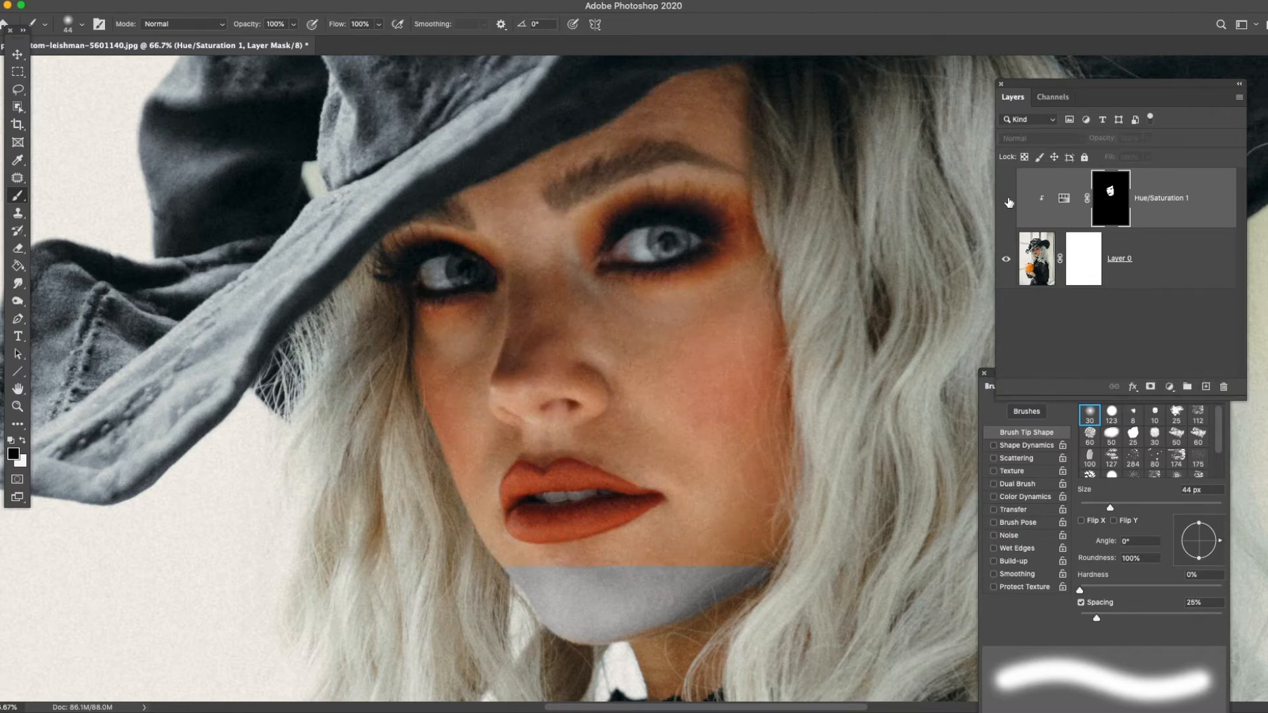
click(1006, 200)
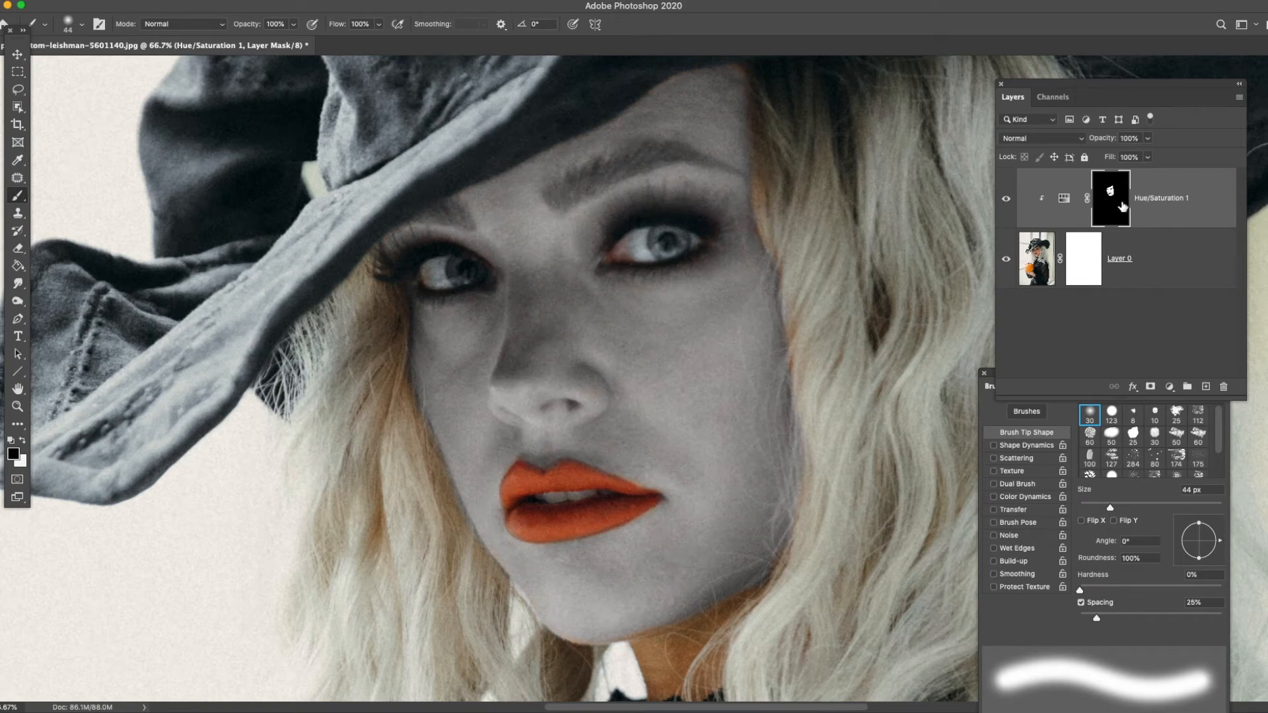
click(1145, 507)
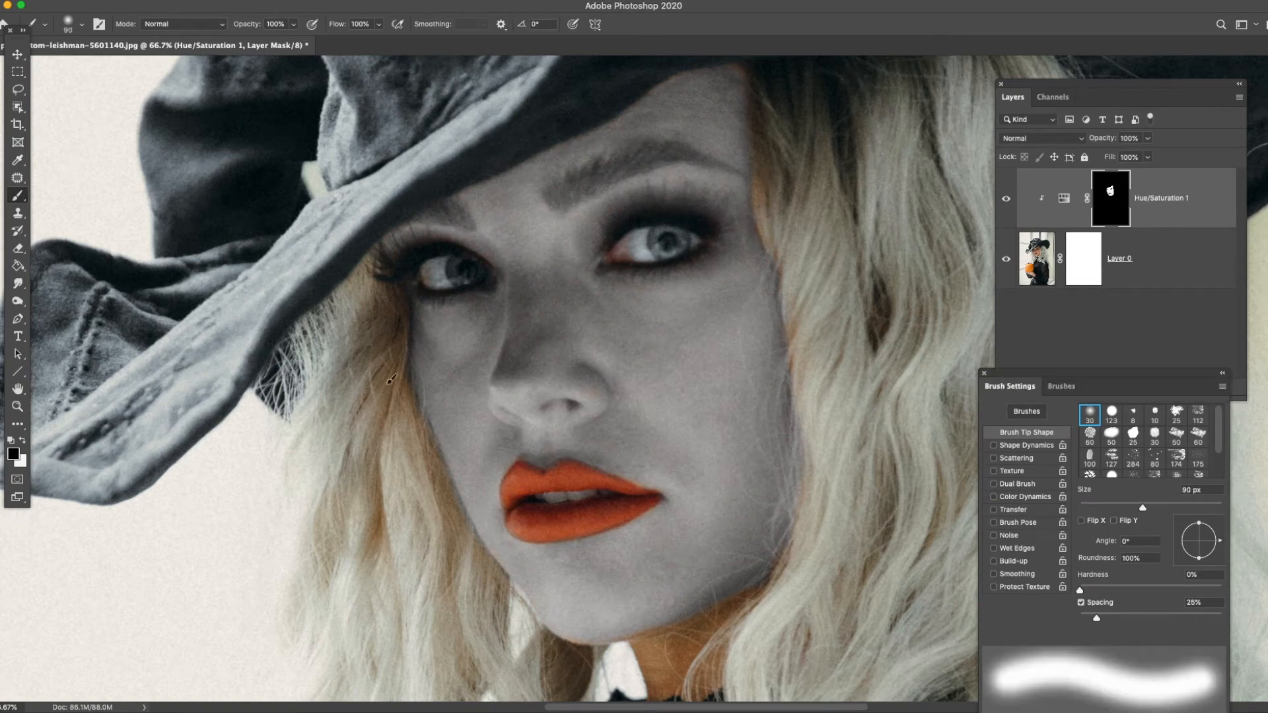
key(x)
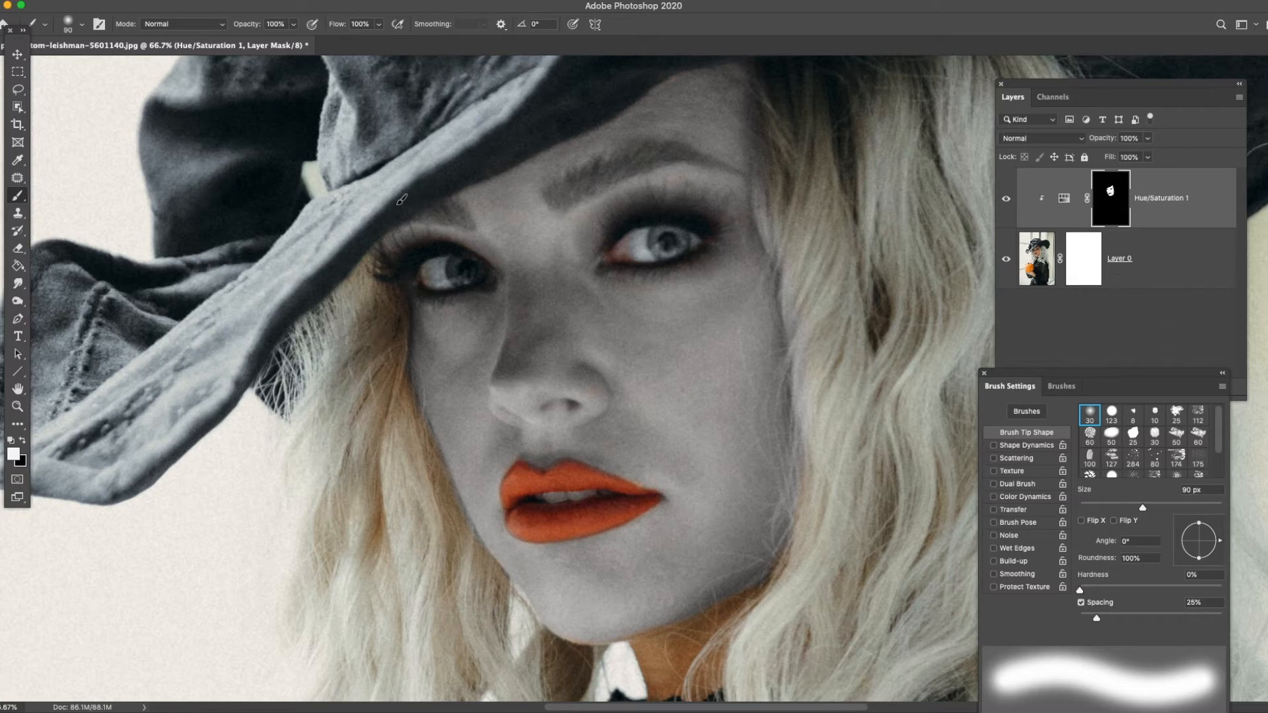
click(198, 0)
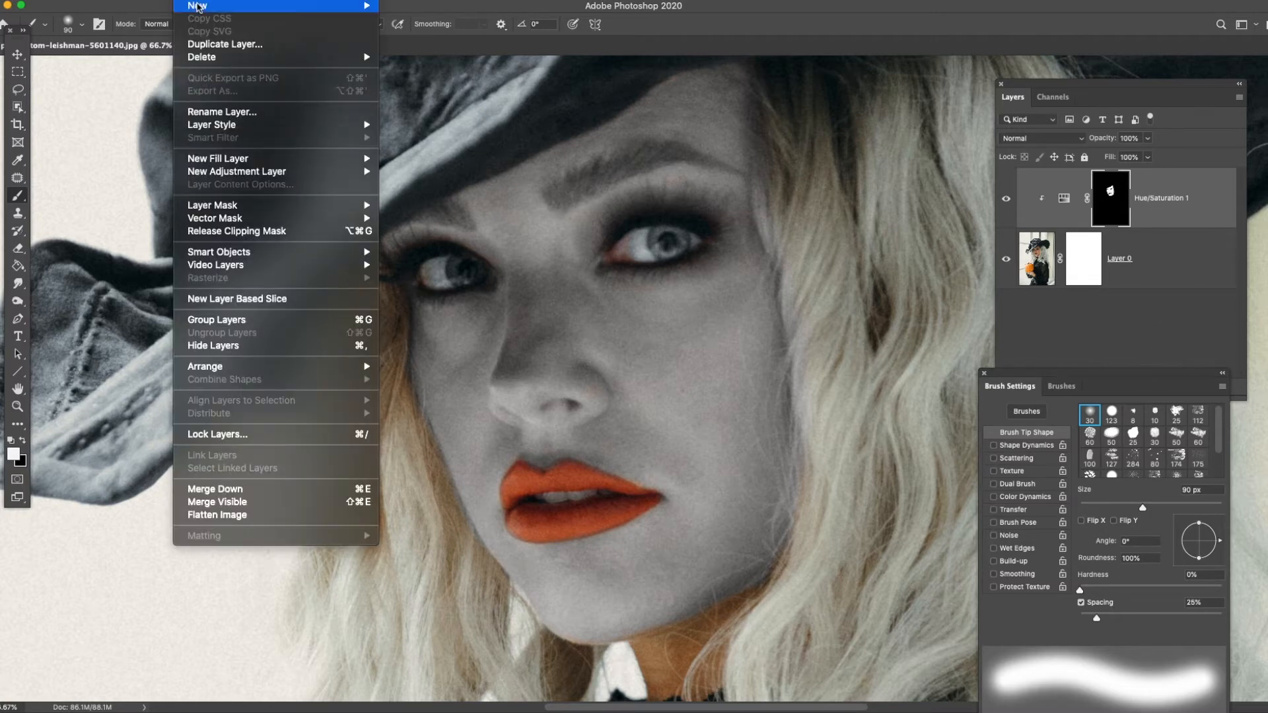
click(274, 515)
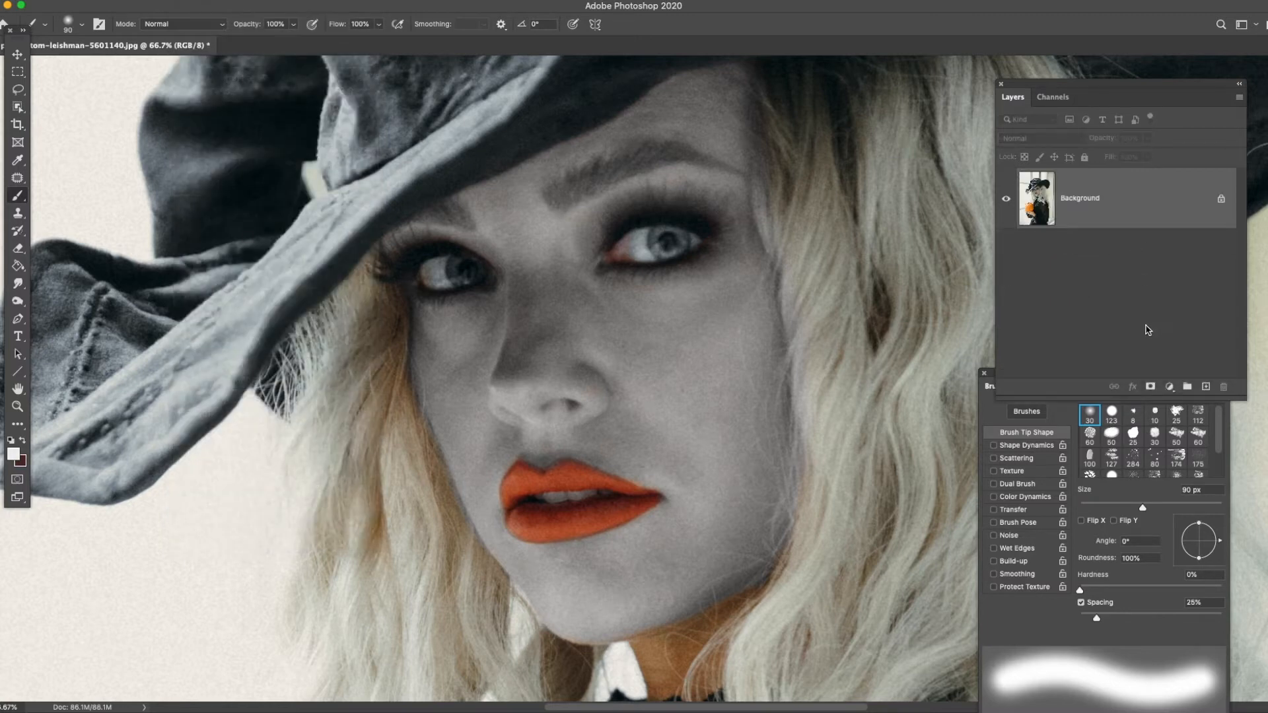
Add an empty layer above the Background and set the foreground colour to near-black 000306 for the brush.
click(1170, 387)
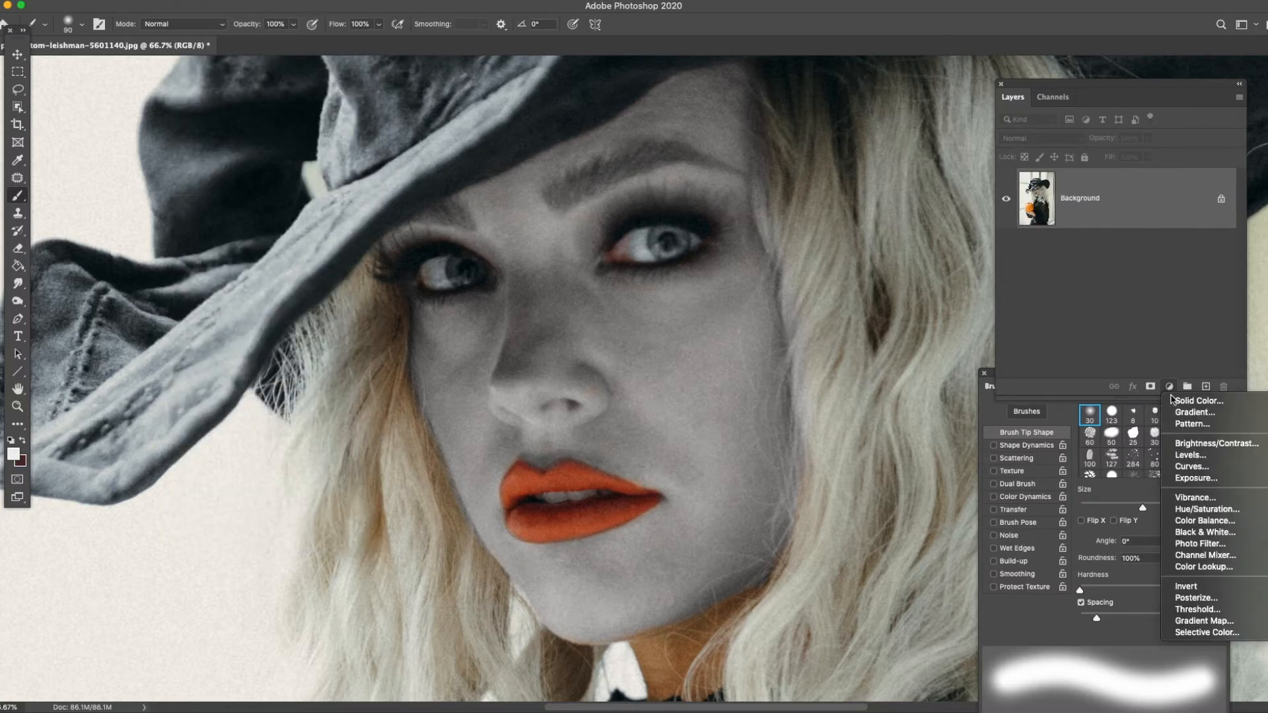
click(1123, 309)
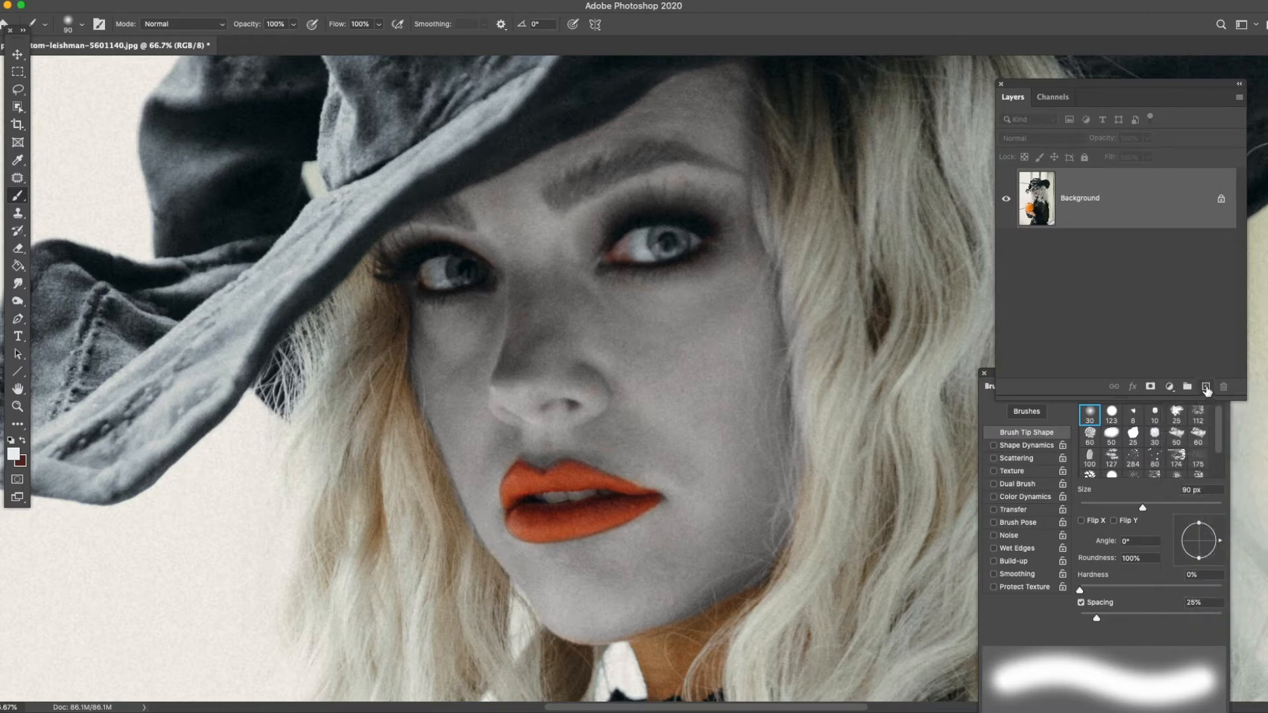
click(1205, 387)
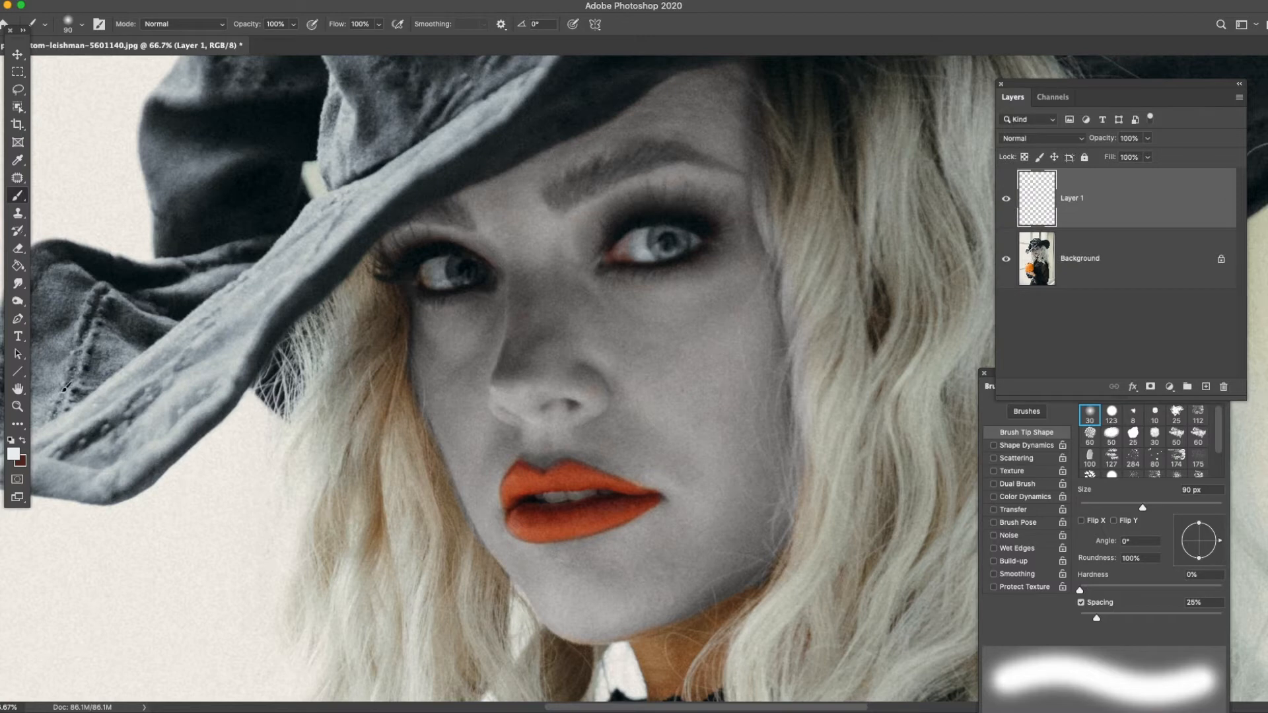
click(13, 456)
click(823, 368)
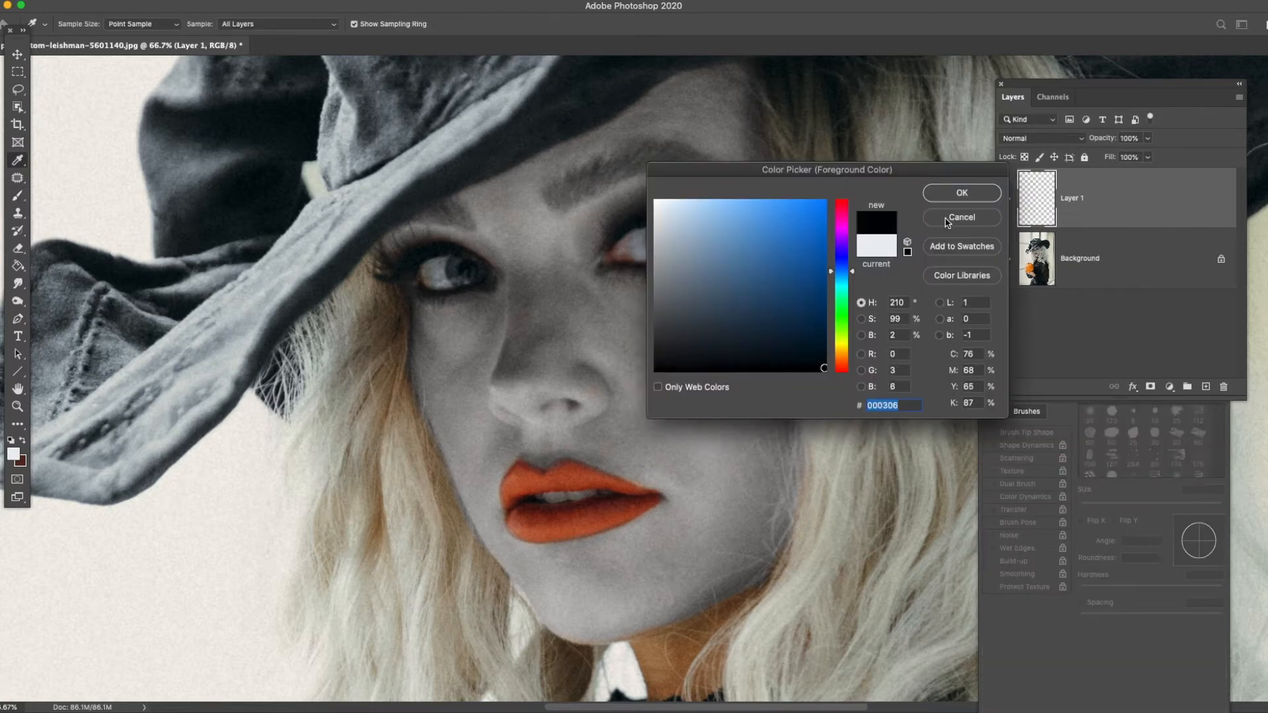
click(962, 193)
key(b)
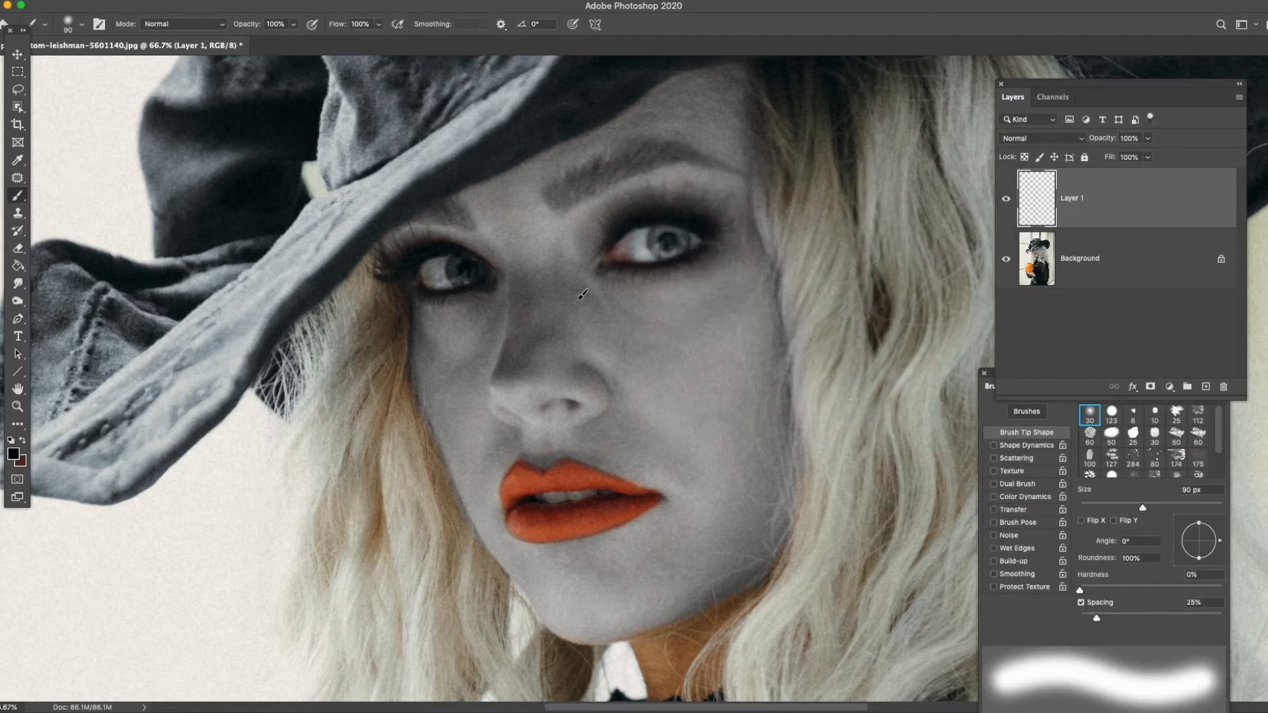
Draw closed angular outlines around both eyes on the new layer with a 22 px black brush.
click(1113, 508)
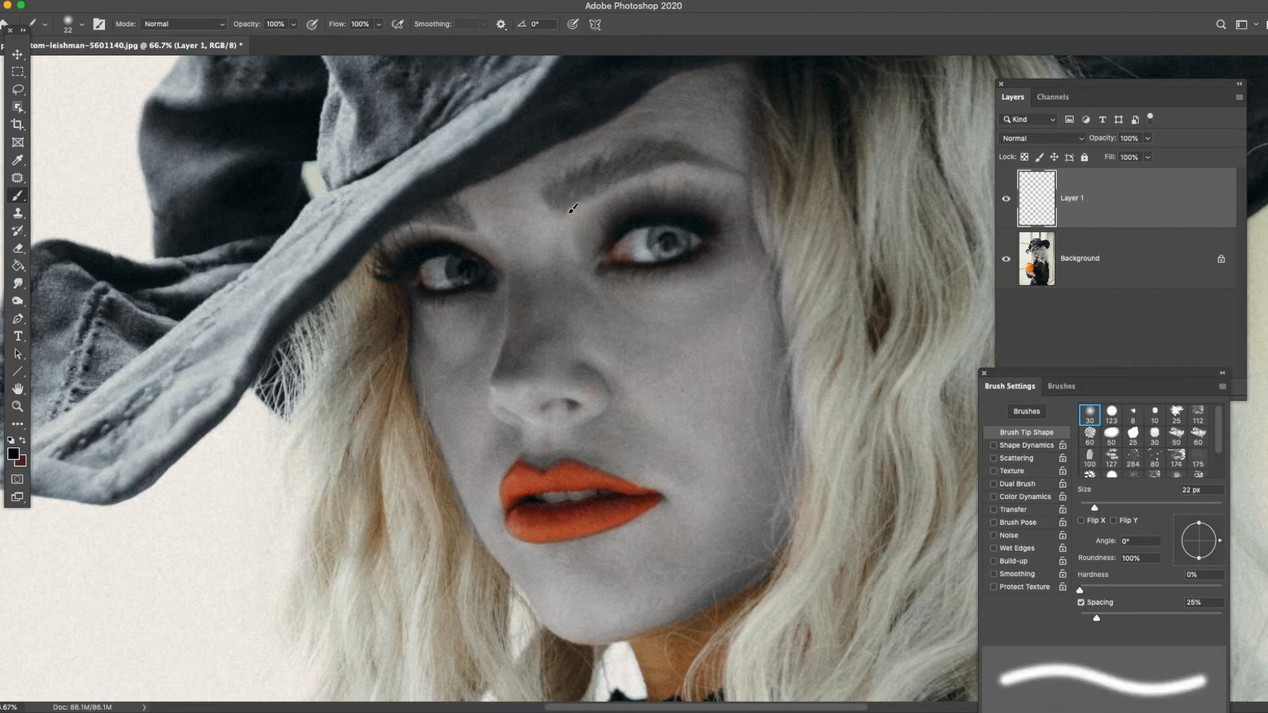
mouse_move(560, 208)
mouse_down()
mouse_move(648, 150)
mouse_move(684, 146)
mouse_move(764, 174)
mouse_up()
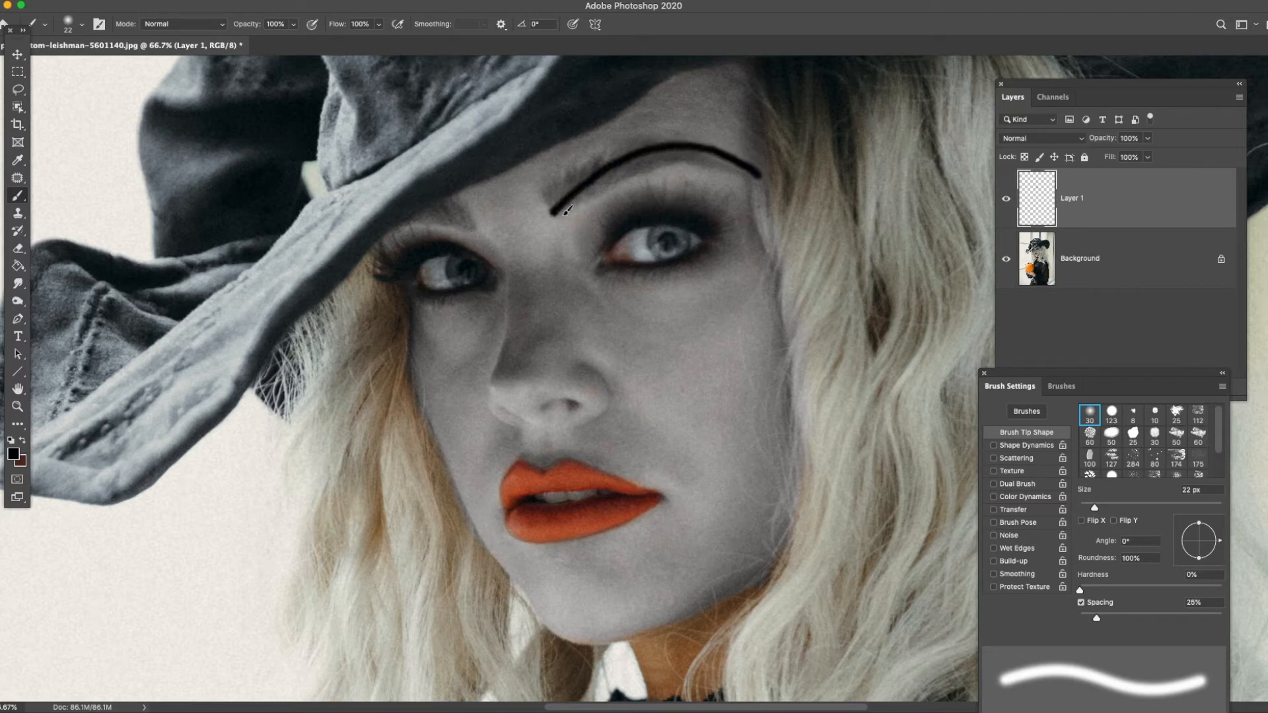
mouse_move(556, 211)
mouse_down()
mouse_move(595, 300)
mouse_move(693, 317)
mouse_move(771, 262)
mouse_move(763, 174)
mouse_up()
mouse_move(497, 232)
mouse_down()
mouse_move(425, 214)
mouse_move(392, 230)
mouse_move(417, 338)
mouse_move(444, 353)
mouse_move(492, 346)
mouse_move(506, 305)
mouse_move(500, 232)
mouse_up()
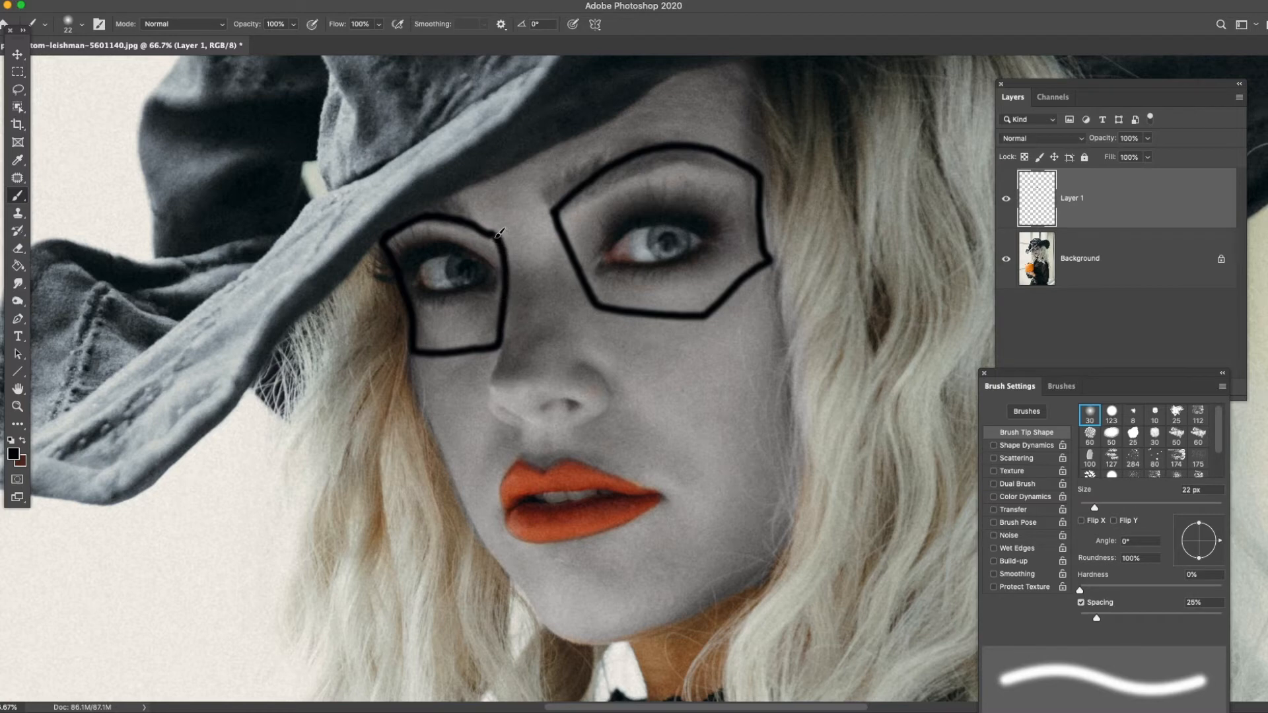
Fill both eye outlines with black using the Paint Bucket and lower the layer's opacity to 73%.
click(18, 266)
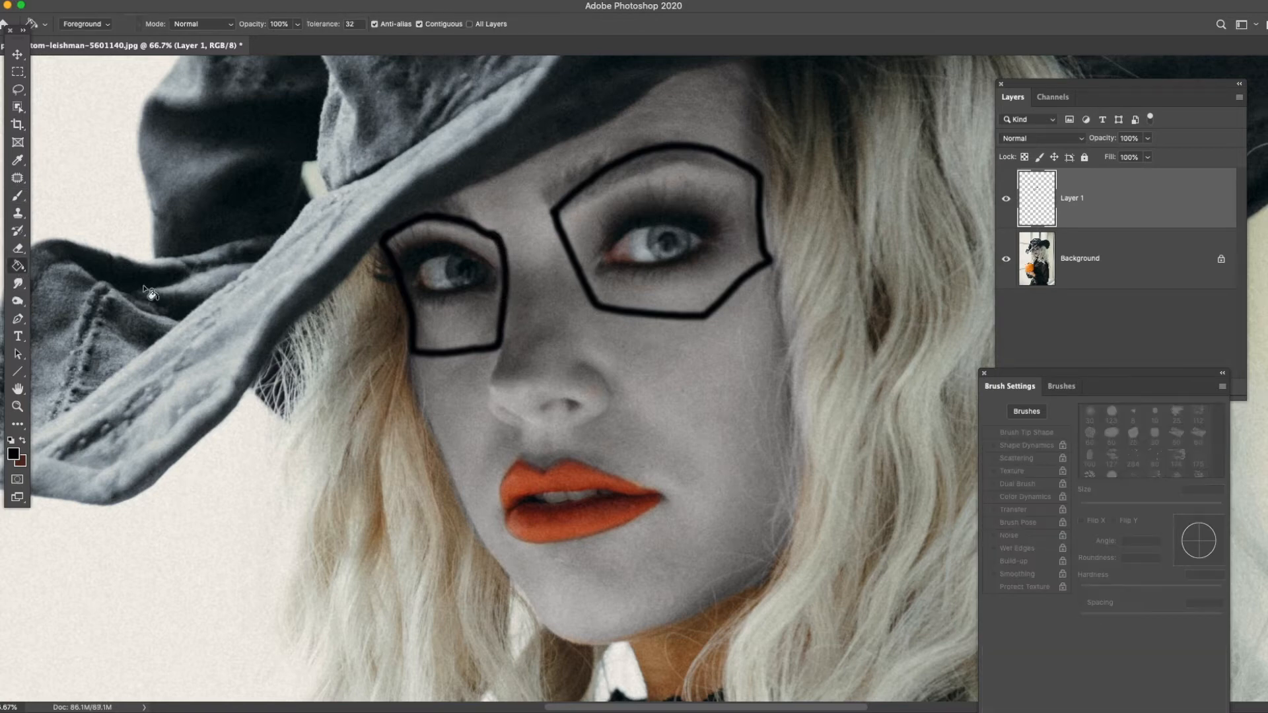
click(456, 303)
click(663, 257)
click(618, 276)
click(464, 309)
click(1148, 138)
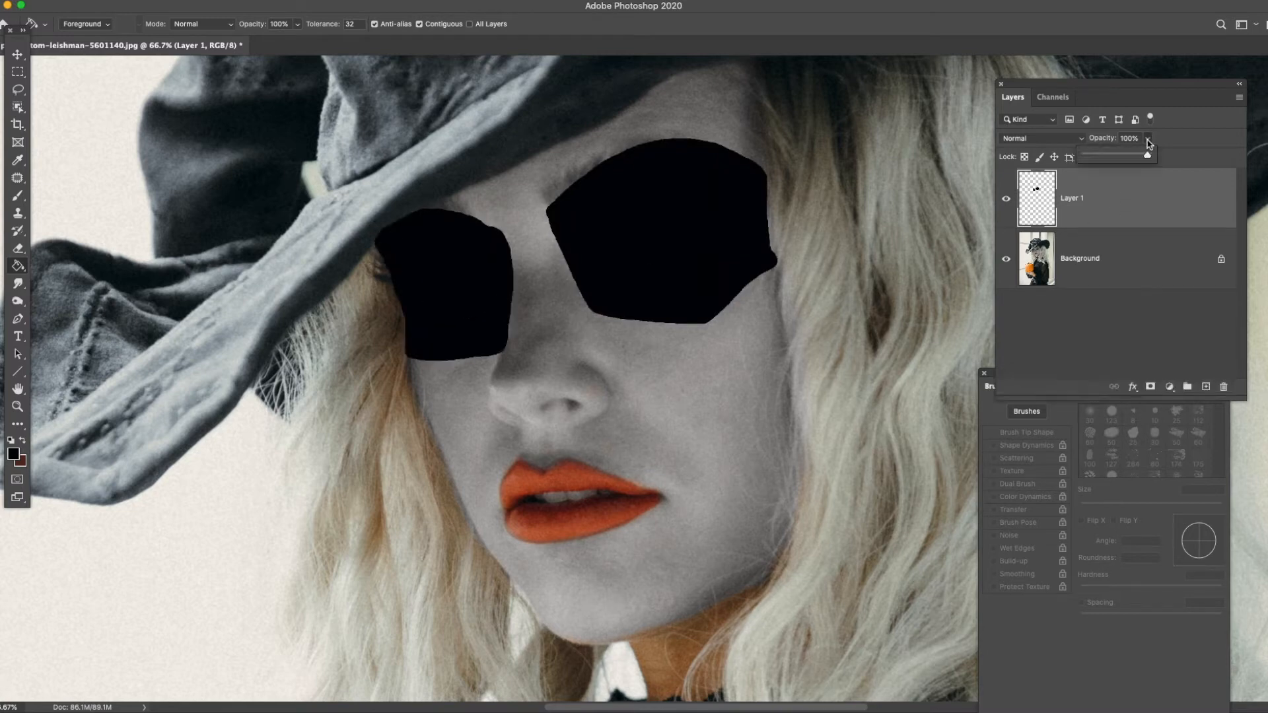
click(1131, 156)
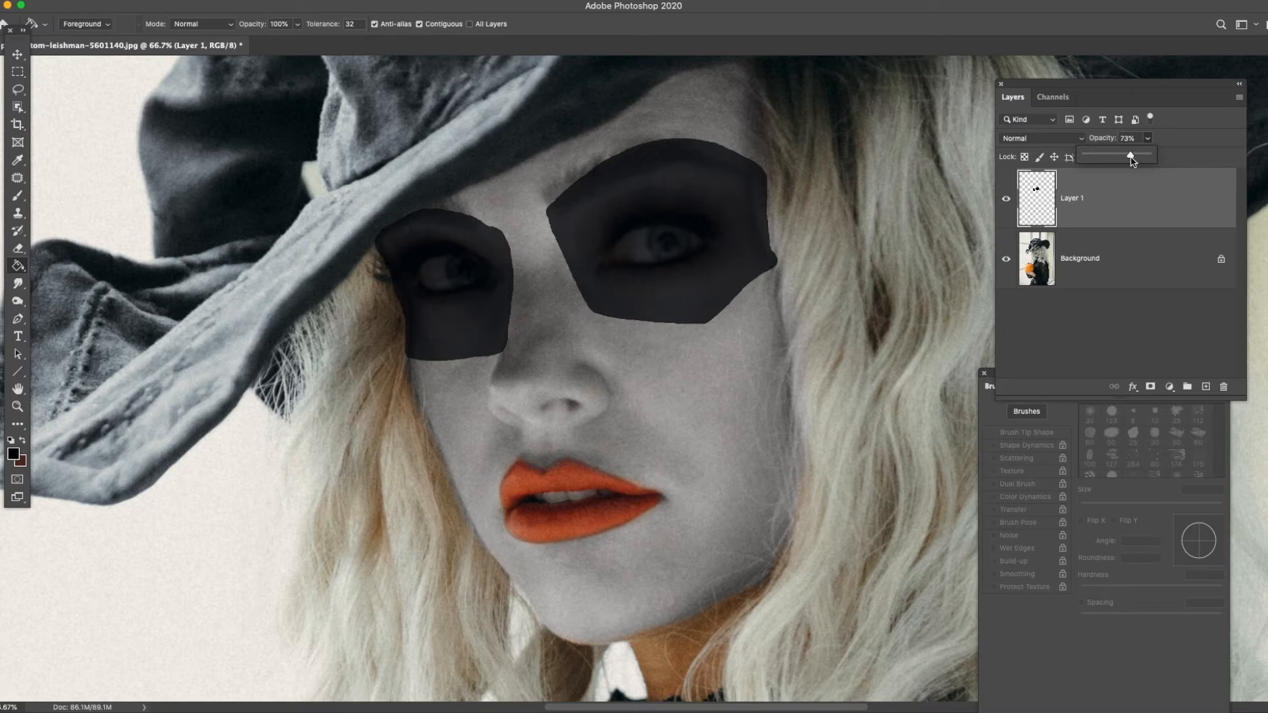
Lasso the area around both eyes on the Background and paste a copy as a new layer above the black shapes.
click(1105, 253)
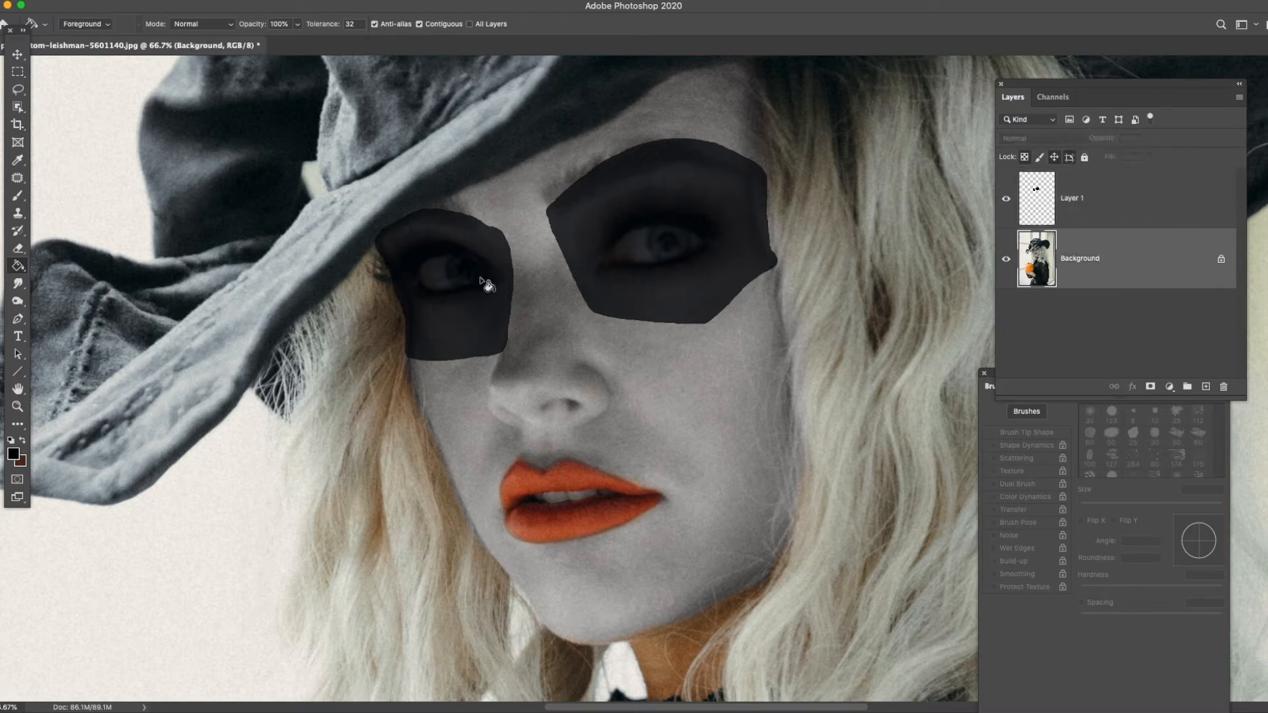
click(18, 89)
mouse_move(469, 231)
mouse_down()
mouse_move(402, 227)
mouse_move(378, 282)
mouse_move(437, 315)
mouse_move(577, 277)
mouse_move(640, 276)
mouse_move(743, 239)
mouse_move(717, 188)
mouse_move(605, 199)
mouse_move(509, 245)
mouse_up()
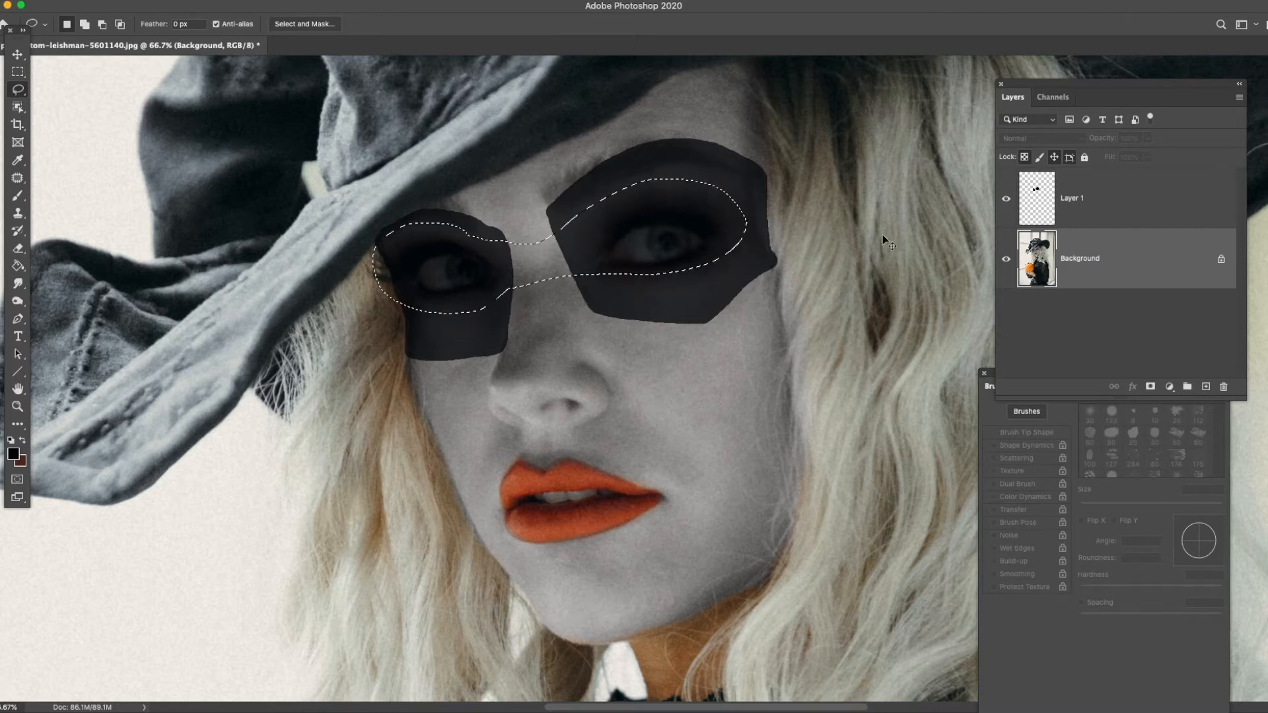
click(1110, 191)
key(ctrl+v)
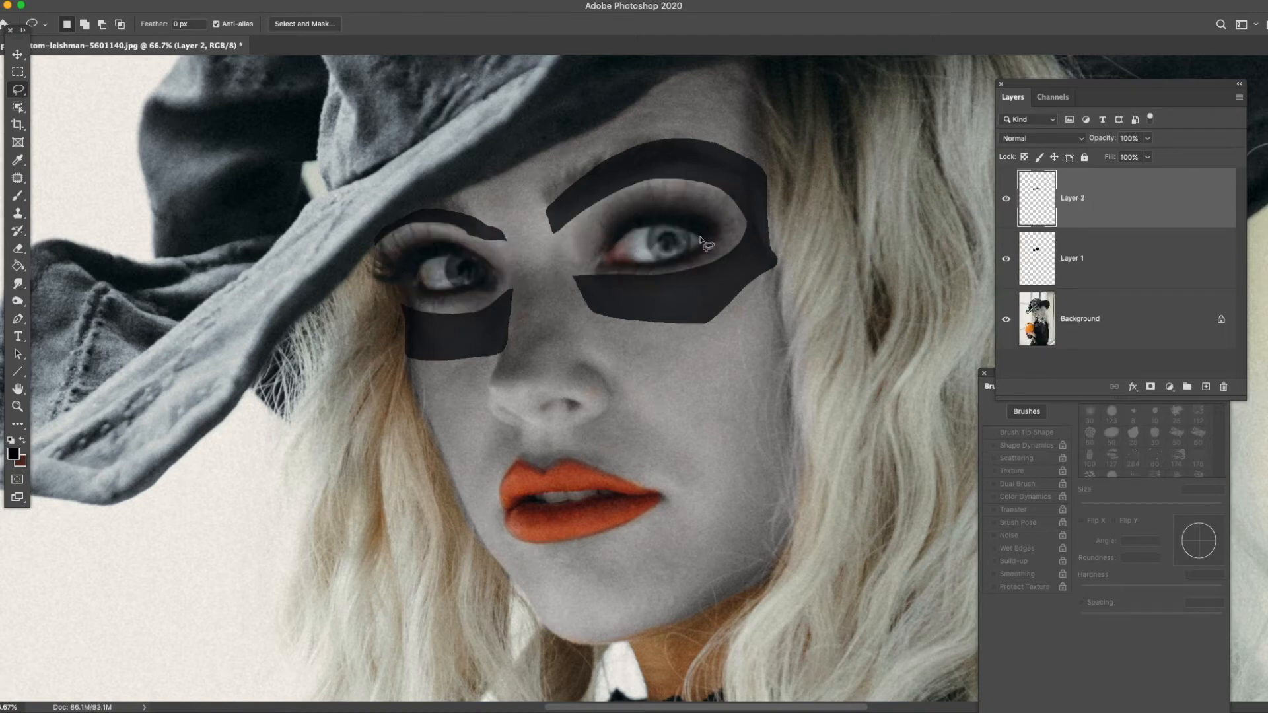
Erase the skin around both eyes on the pasted layer with a 35 px soft eraser, leaving only the eyes.
click(18, 249)
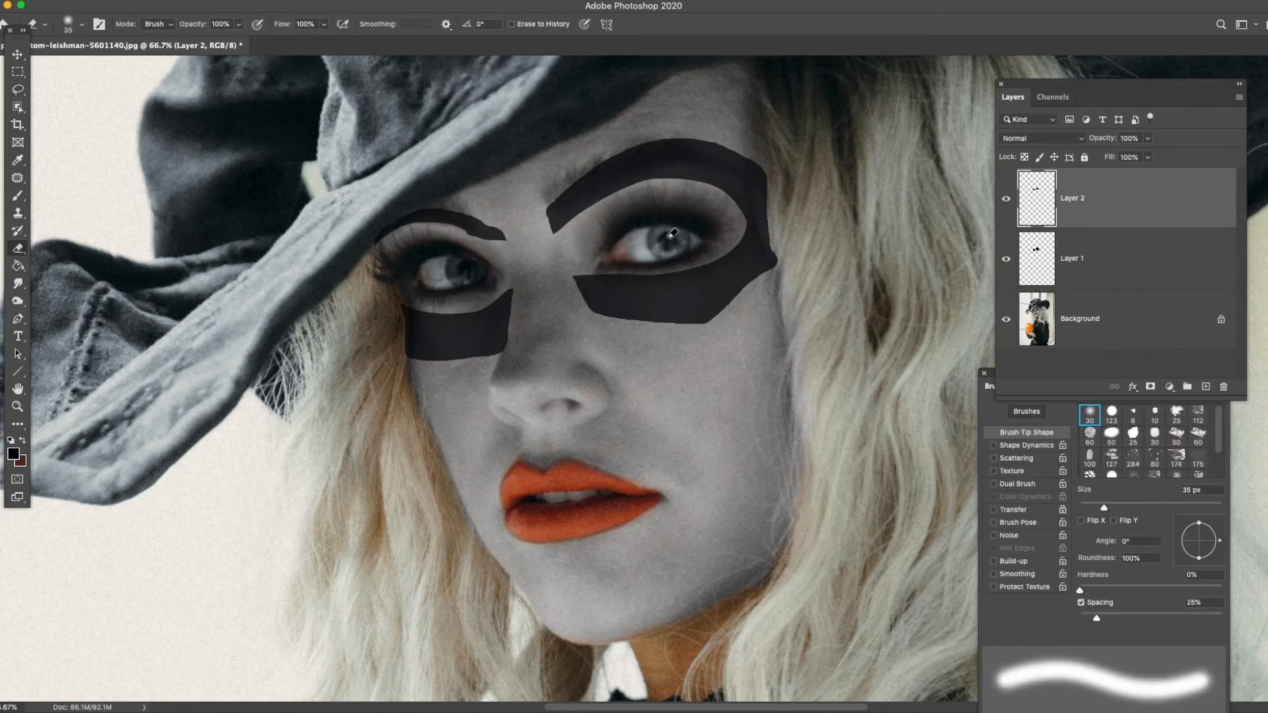
mouse_move(626, 210)
mouse_down()
mouse_move(596, 237)
mouse_move(661, 194)
mouse_move(630, 208)
mouse_move(710, 212)
mouse_move(635, 202)
mouse_move(688, 192)
mouse_move(634, 190)
mouse_move(676, 182)
mouse_move(602, 192)
mouse_move(743, 190)
mouse_move(737, 227)
mouse_move(680, 269)
mouse_move(712, 241)
mouse_move(702, 256)
mouse_move(731, 242)
mouse_move(721, 262)
mouse_move(660, 281)
mouse_move(592, 271)
mouse_move(604, 245)
mouse_move(594, 263)
mouse_move(565, 245)
mouse_move(574, 217)
mouse_move(595, 206)
mouse_move(591, 246)
mouse_up()
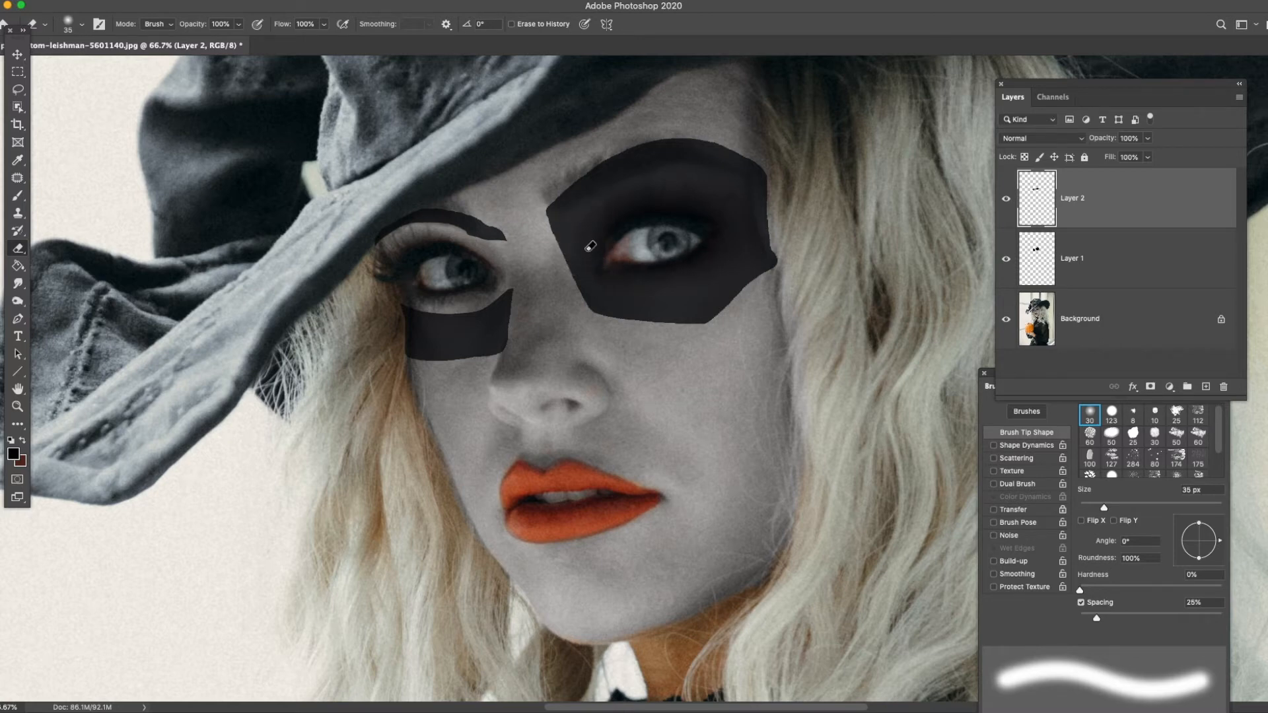
click(1073, 259)
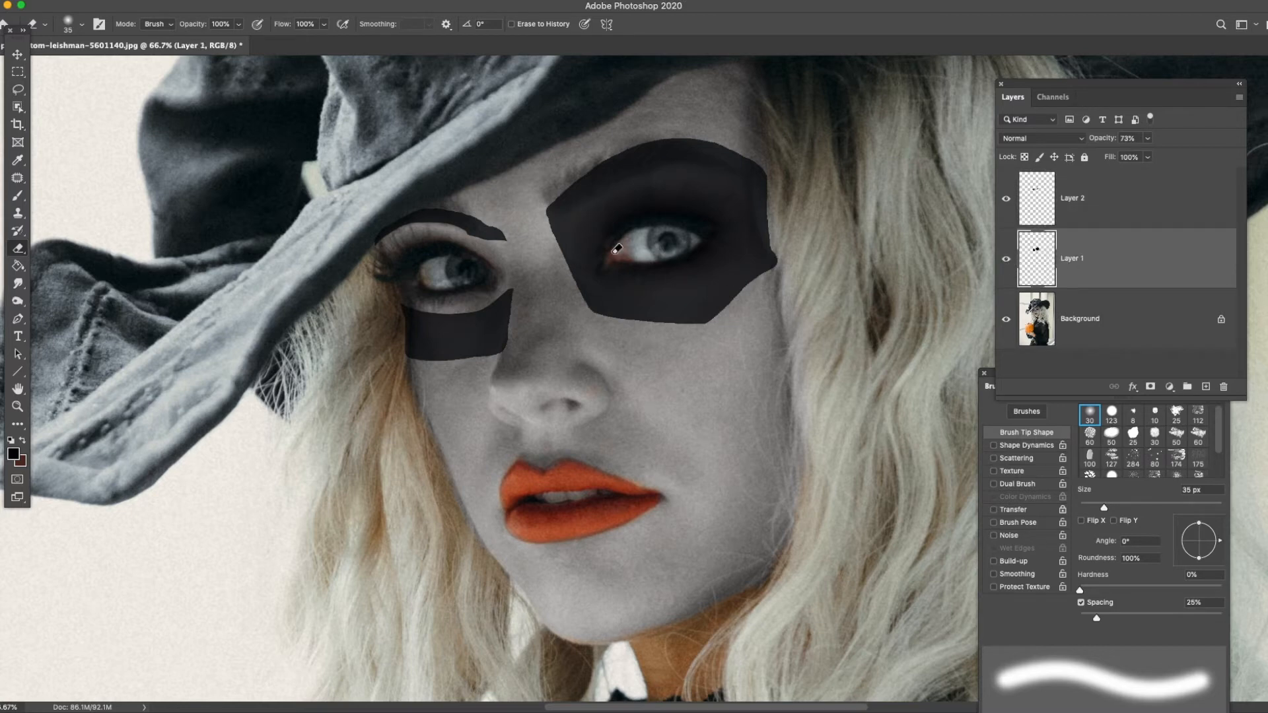
click(1105, 206)
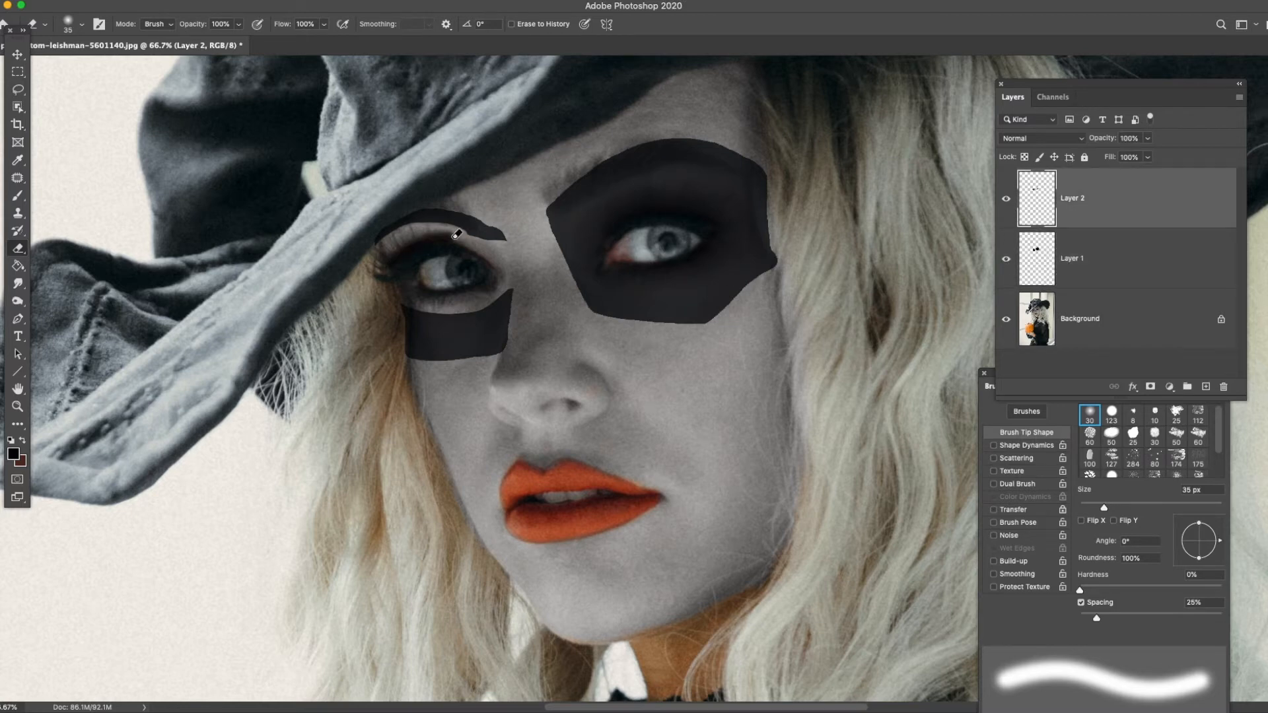
mouse_move(397, 244)
mouse_down()
mouse_move(464, 228)
mouse_move(450, 239)
mouse_move(506, 252)
mouse_move(512, 235)
mouse_move(517, 289)
mouse_move(497, 249)
mouse_move(510, 283)
mouse_move(484, 303)
mouse_move(498, 283)
mouse_move(474, 304)
mouse_move(428, 309)
mouse_move(481, 294)
mouse_move(426, 303)
mouse_move(477, 303)
mouse_move(450, 311)
mouse_move(408, 290)
mouse_move(415, 303)
mouse_move(407, 267)
mouse_move(451, 305)
mouse_up()
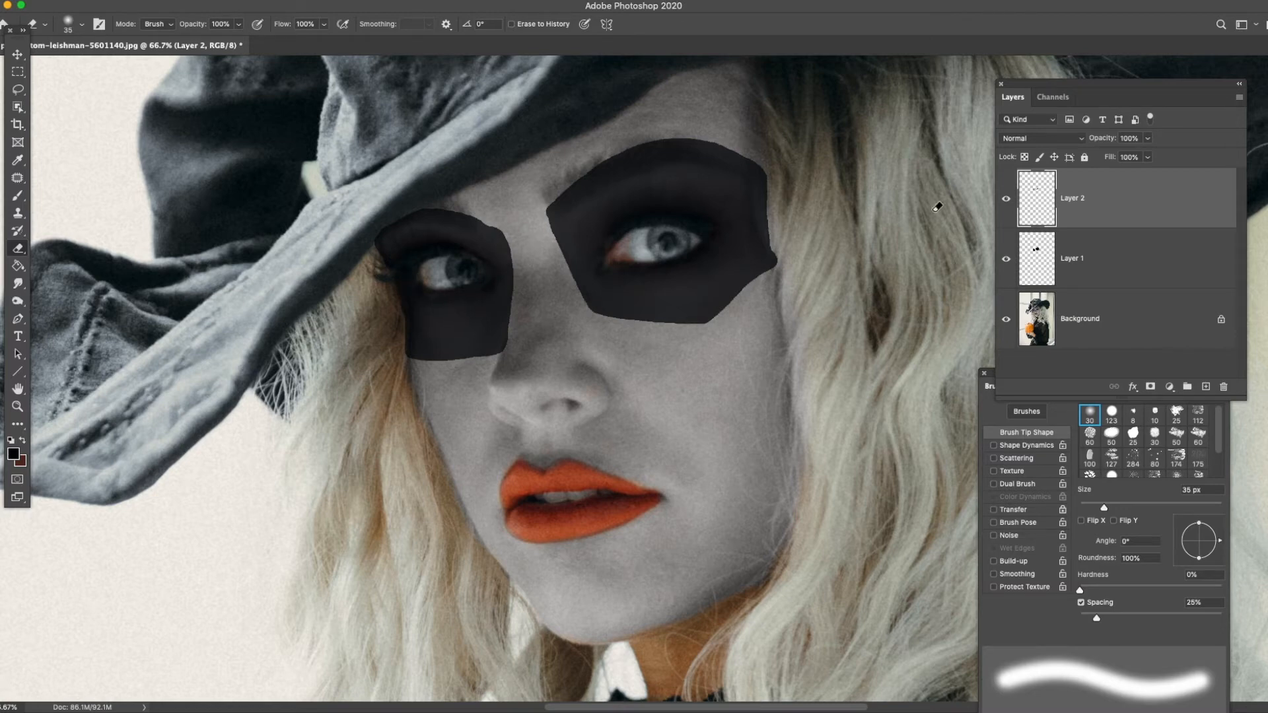
Soften the edges of both black eye shapes on Layer 1 with the 35 px eraser.
click(1093, 251)
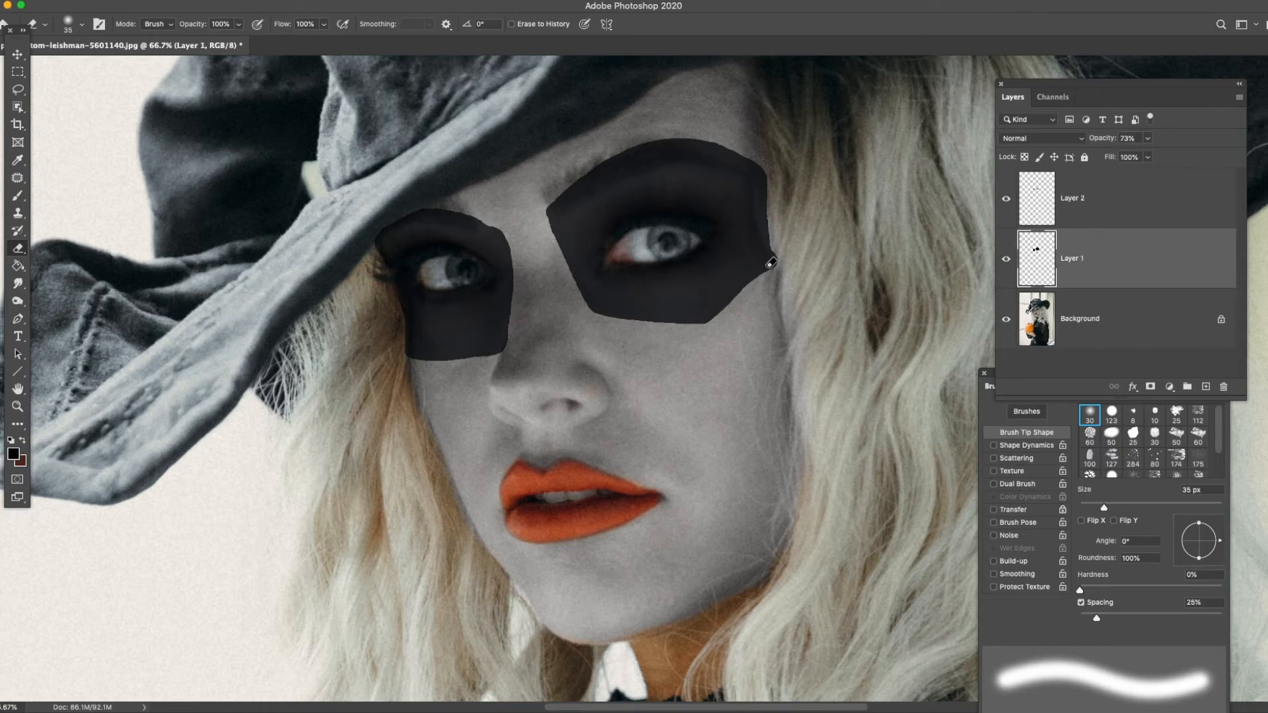
drag(780, 250, 781, 238)
mouse_move(775, 194)
mouse_down()
mouse_move(776, 269)
mouse_move(717, 319)
mouse_move(633, 330)
mouse_move(588, 314)
mouse_move(704, 325)
mouse_up()
mouse_move(622, 320)
mouse_down()
mouse_move(593, 300)
mouse_move(546, 212)
mouse_move(628, 149)
mouse_move(703, 134)
mouse_move(767, 162)
mouse_up()
mouse_move(511, 232)
mouse_down()
mouse_move(457, 205)
mouse_move(397, 213)
mouse_move(377, 232)
mouse_up()
mouse_move(516, 232)
mouse_down()
mouse_move(510, 340)
mouse_move(474, 357)
mouse_move(416, 359)
mouse_move(394, 286)
mouse_up()
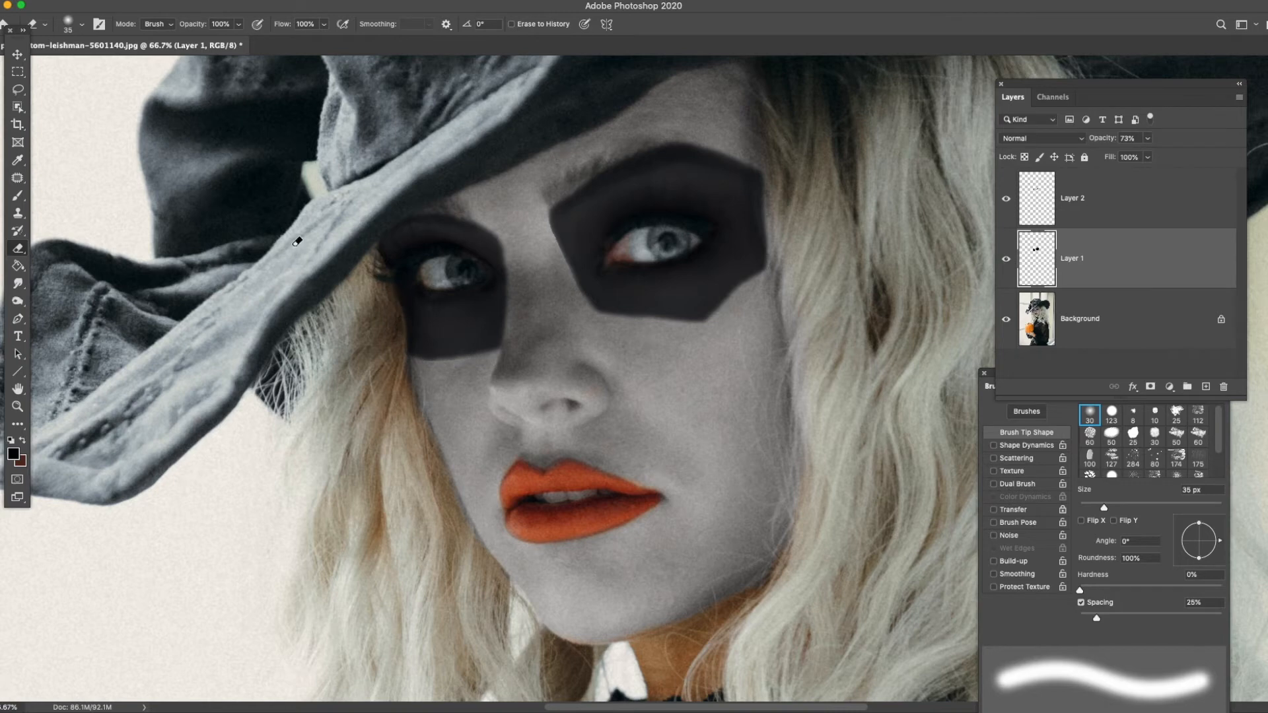
Set Layer 1's opacity to 100% and its blend mode to Soft Light.
click(1148, 139)
drag(1149, 159, 1164, 155)
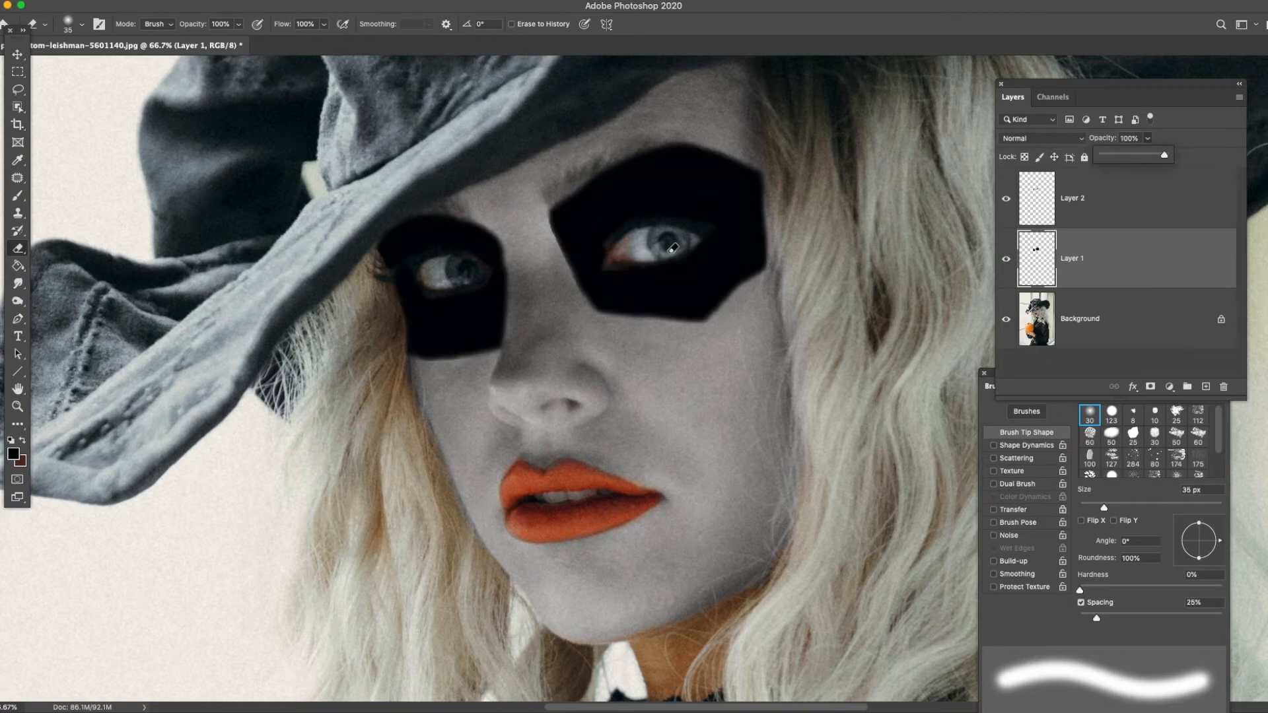
click(1080, 140)
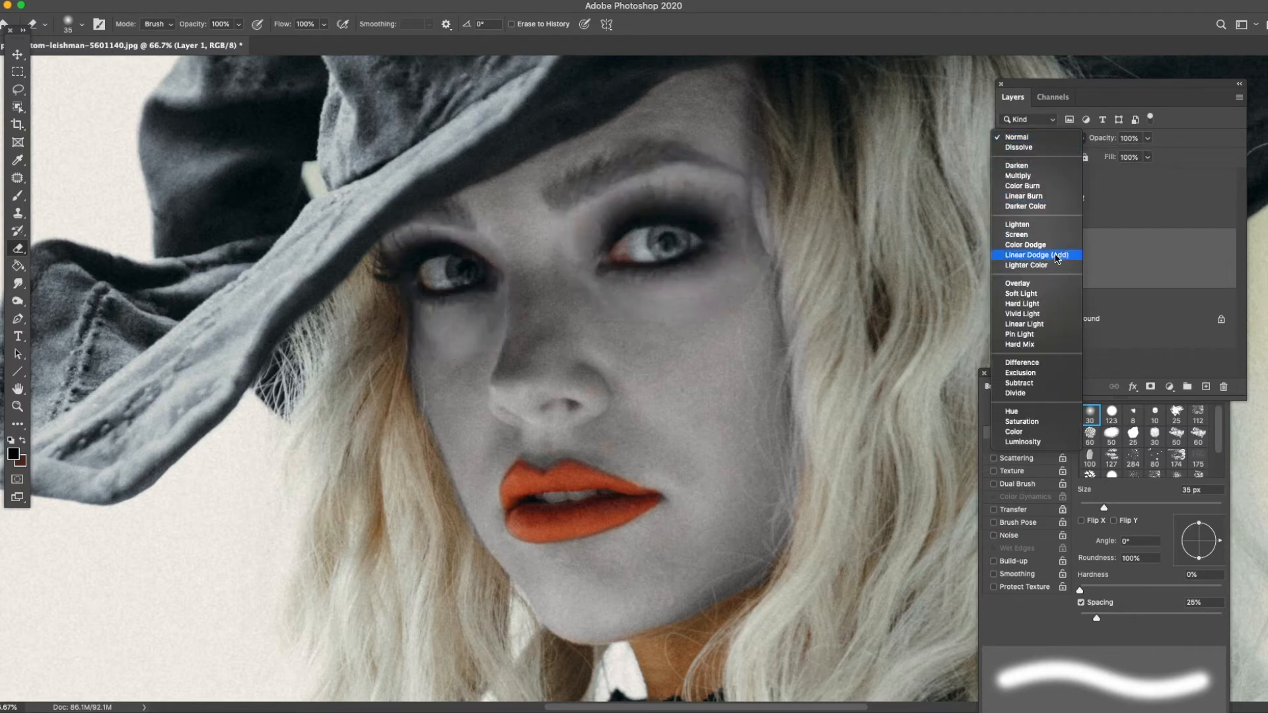
click(1044, 297)
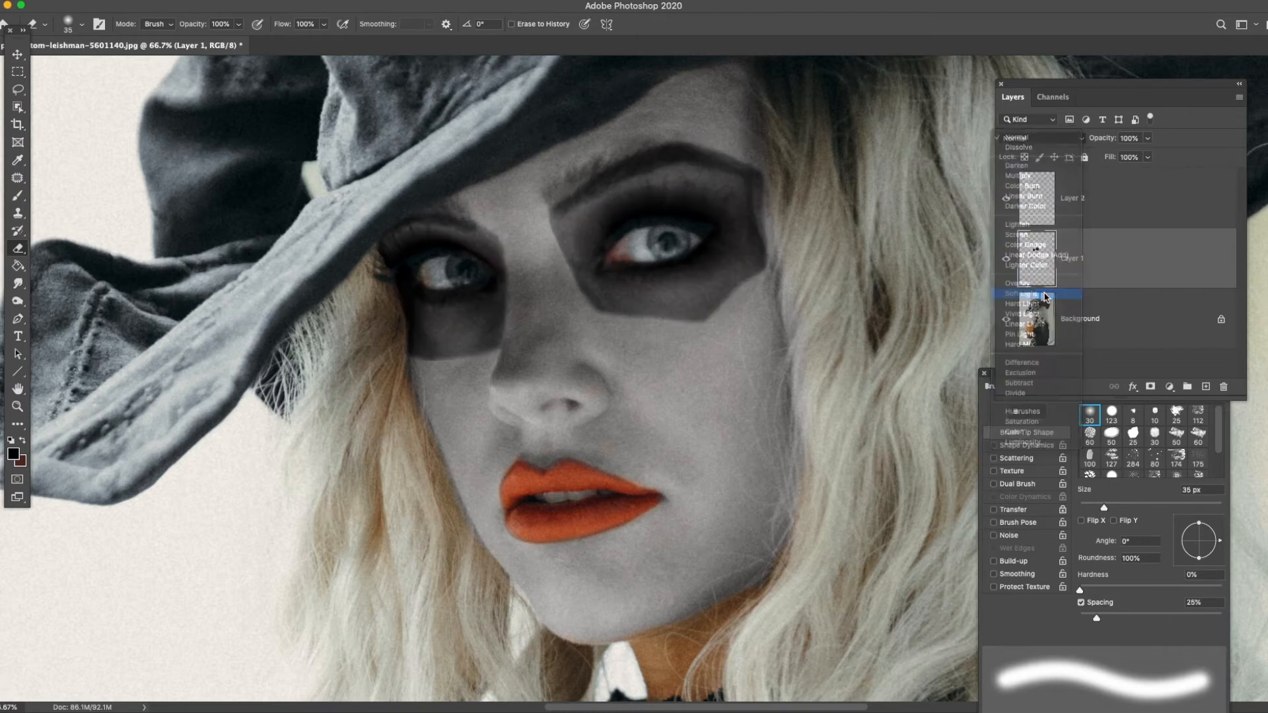
click(18, 406)
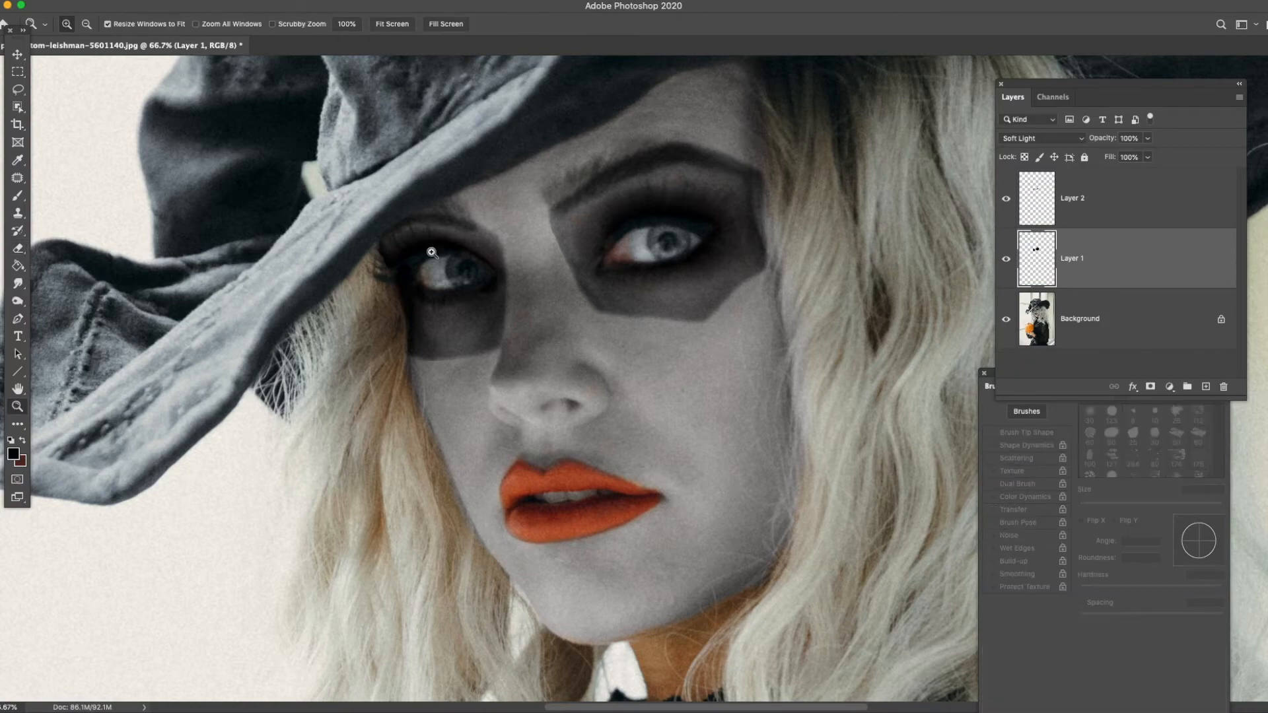
Try the Darken and Multiply blend modes on Layer 1.
right_click(548, 235)
click(581, 236)
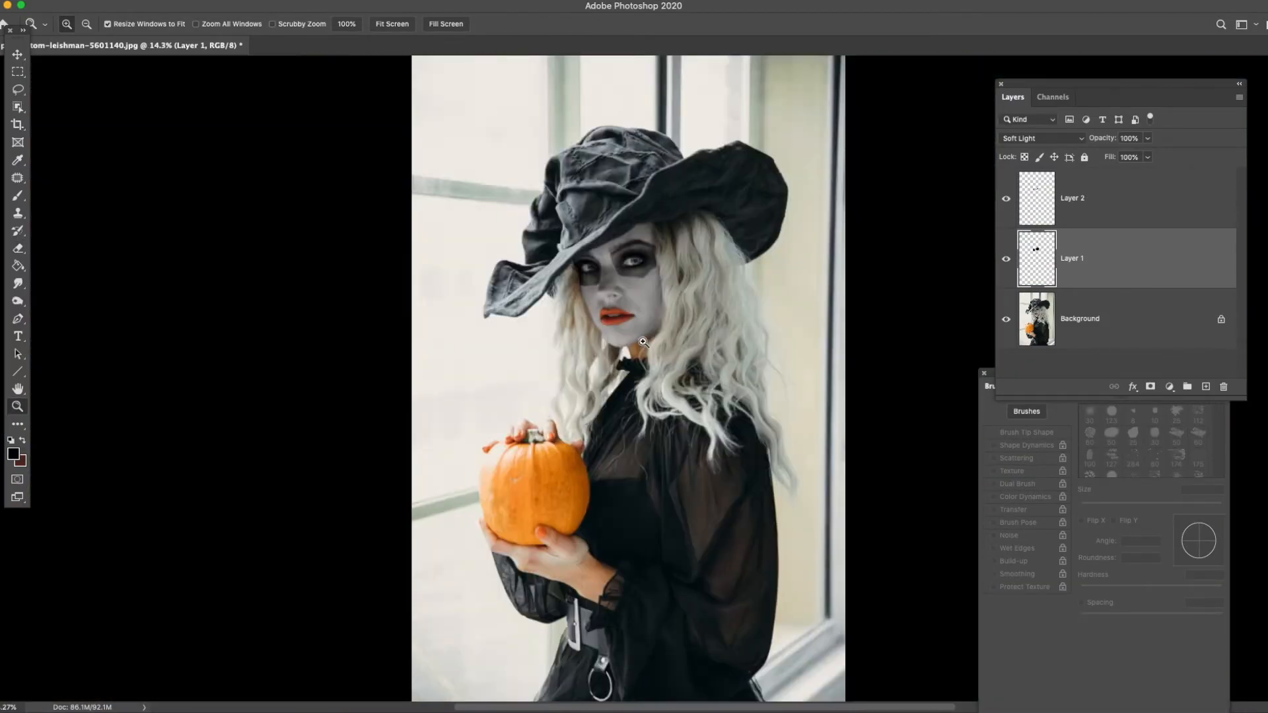
drag(628, 318, 628, 318)
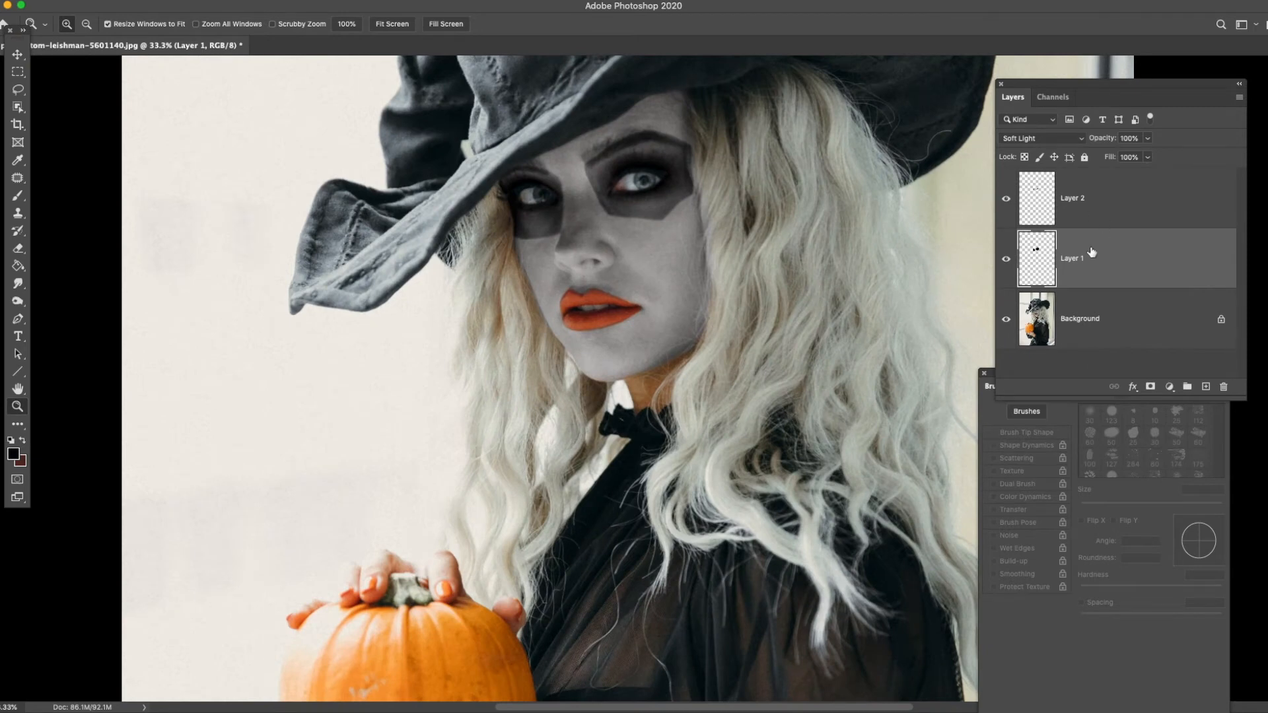
click(1081, 140)
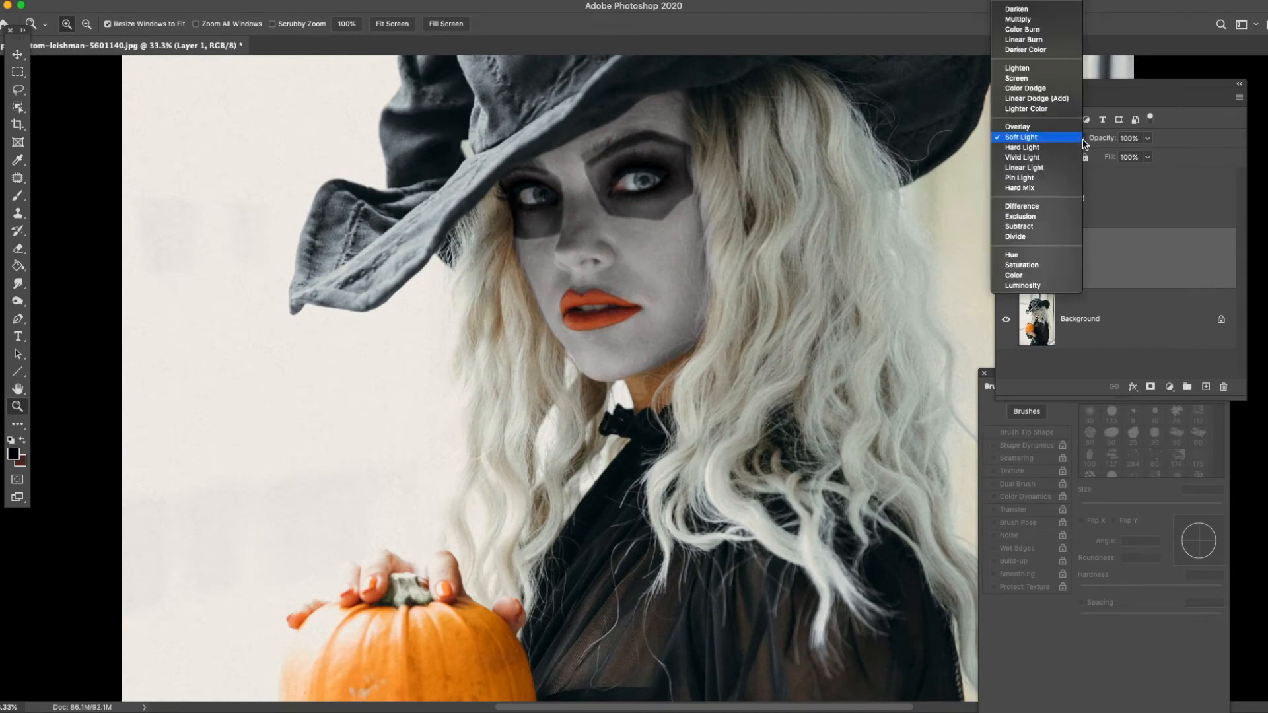
click(1036, 10)
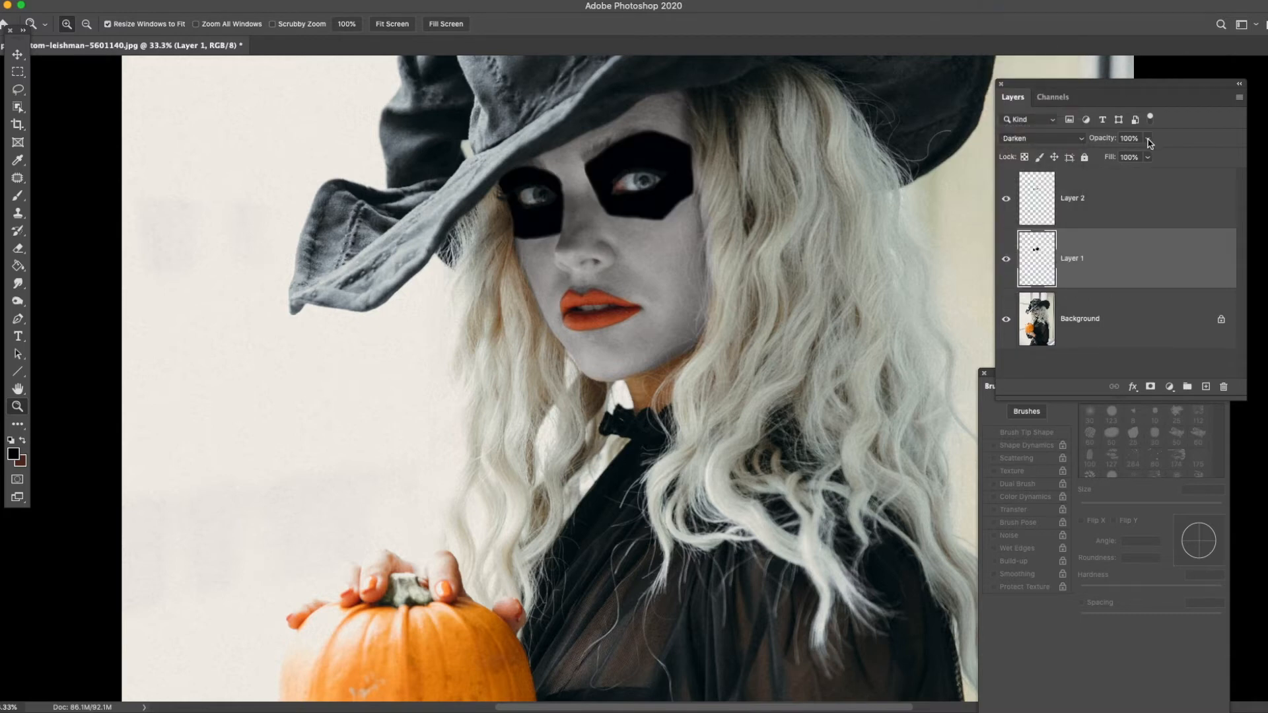
click(1074, 140)
click(1038, 148)
Try Layer 1 in Normal blend mode with its opacity lowered to 73%.
click(1083, 140)
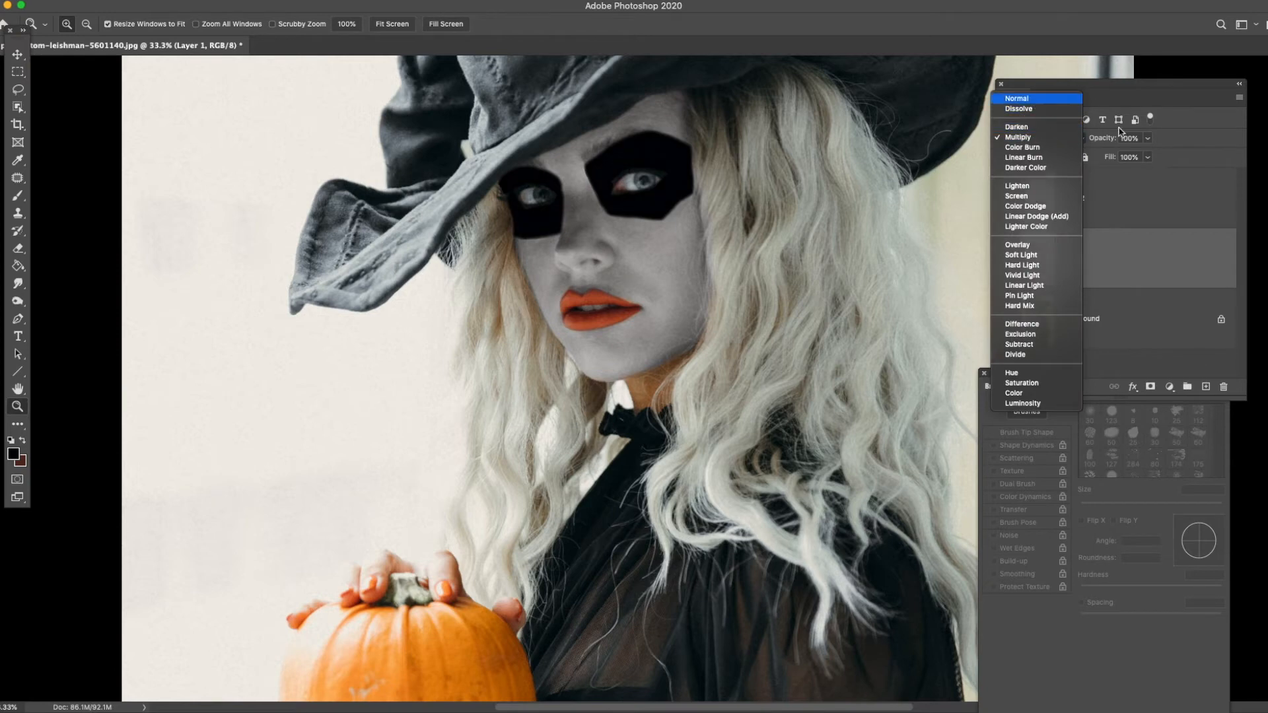
click(1033, 97)
click(1148, 138)
mouse_move(1122, 158)
mouse_down()
mouse_move(1108, 158)
mouse_move(1125, 157)
mouse_up()
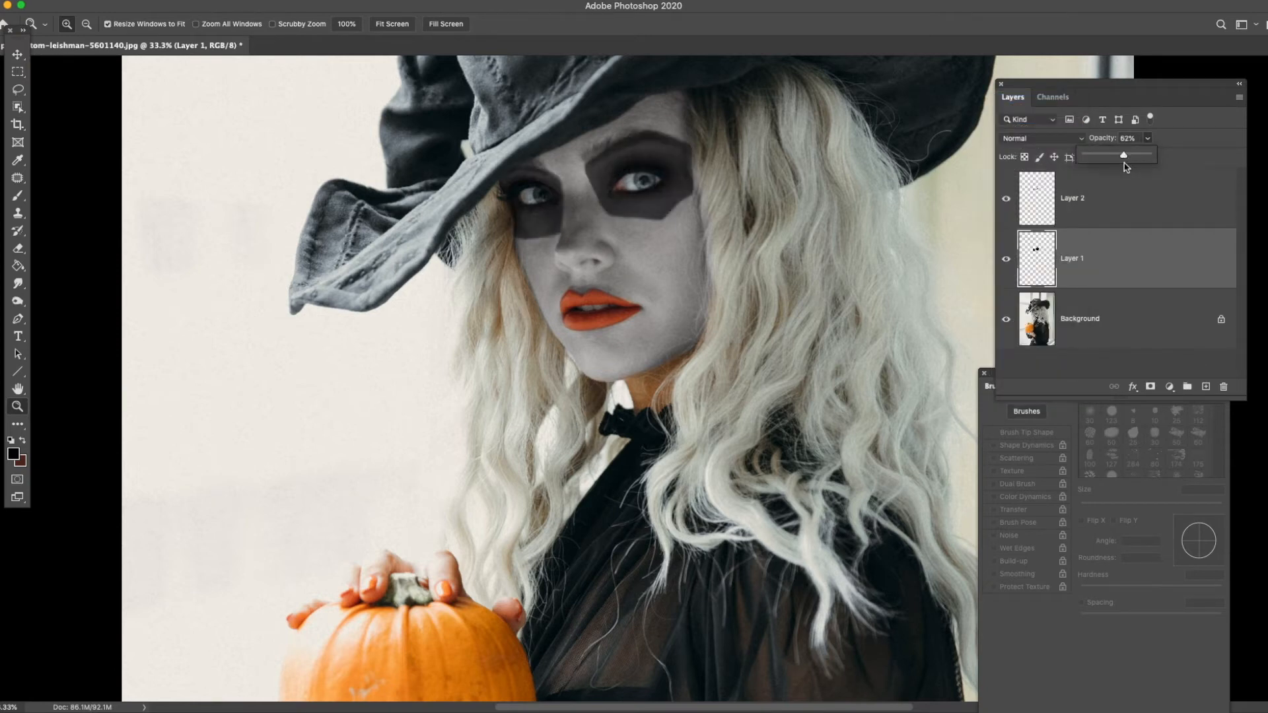
drag(1125, 158, 1129, 158)
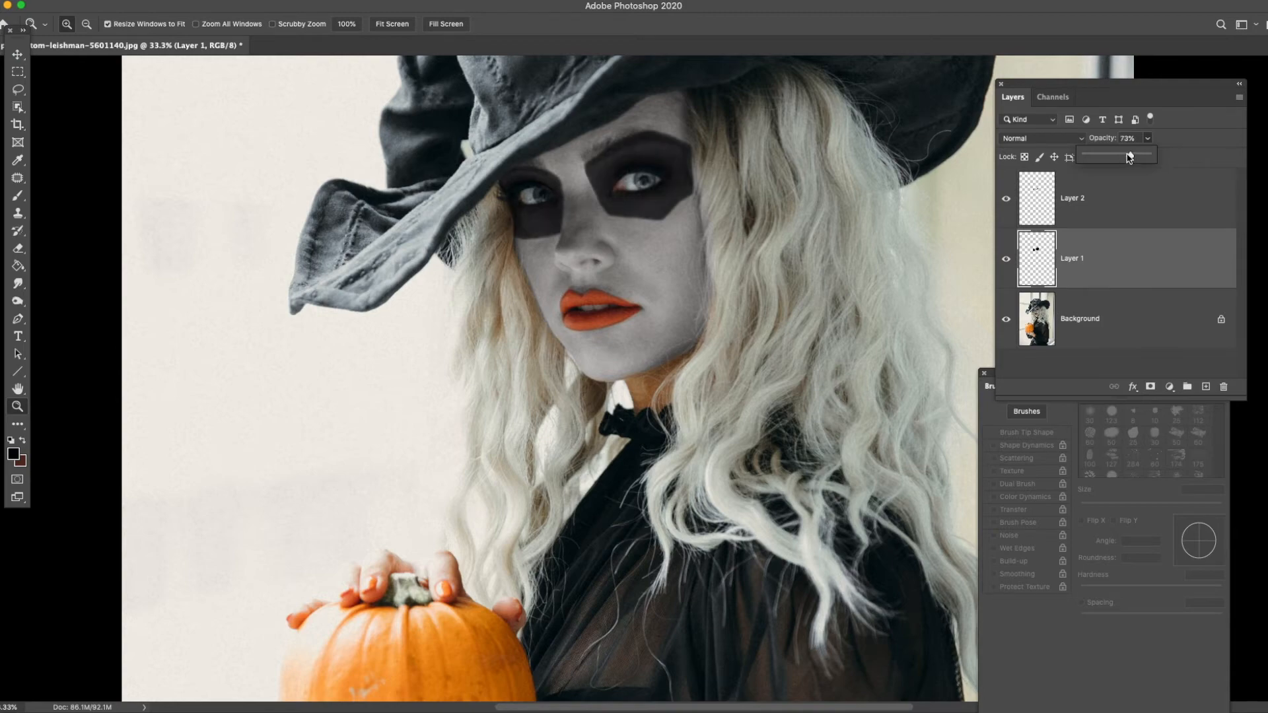
click(656, 173)
click(656, 173)
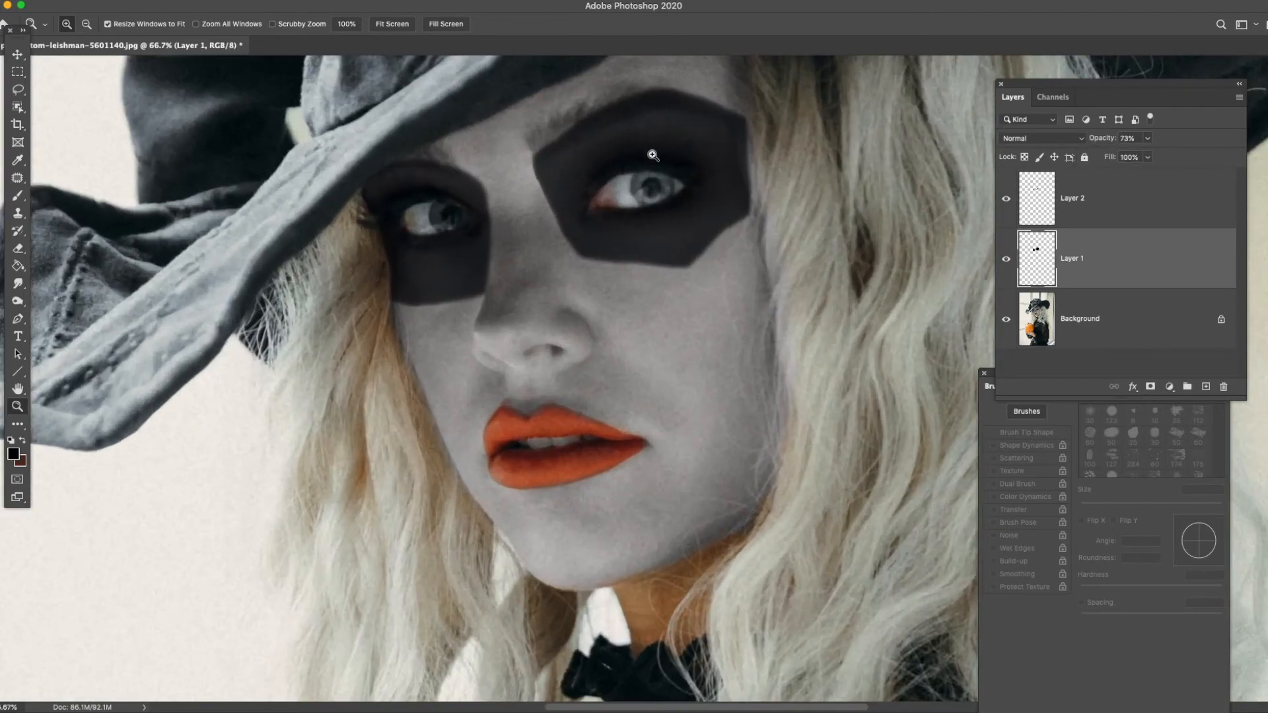
Restore Layer 1 to 100% opacity and the Soft Light blend mode.
click(1146, 140)
drag(1147, 157, 1168, 168)
click(1073, 142)
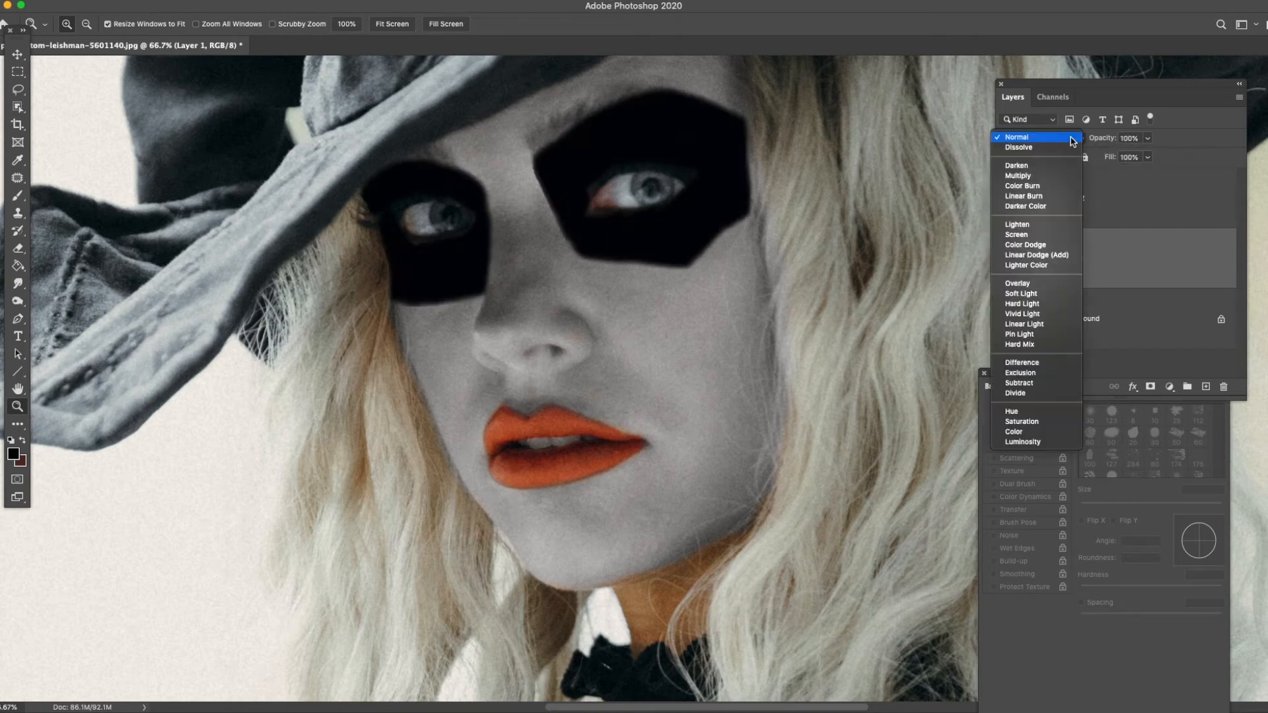
click(1052, 295)
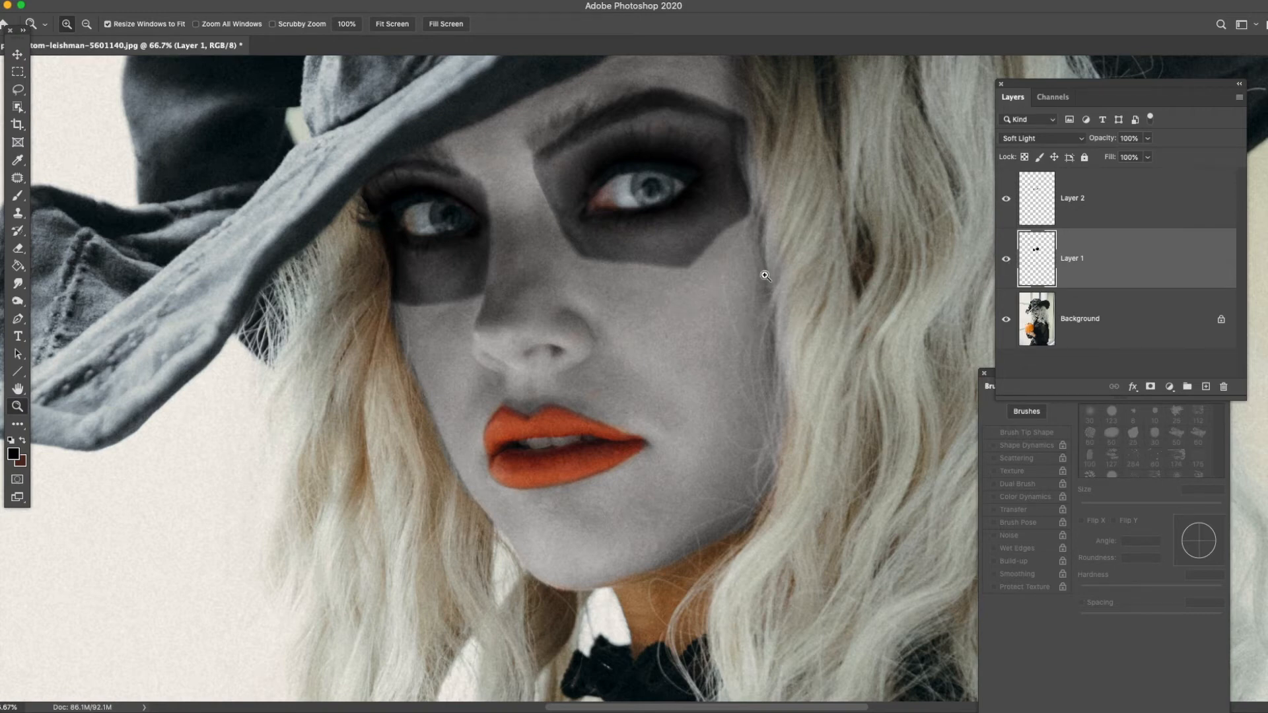
Paint a dark skull-like nose shape over the nose on Layer 1 with the 22 px soft black brush.
drag(665, 359, 680, 321)
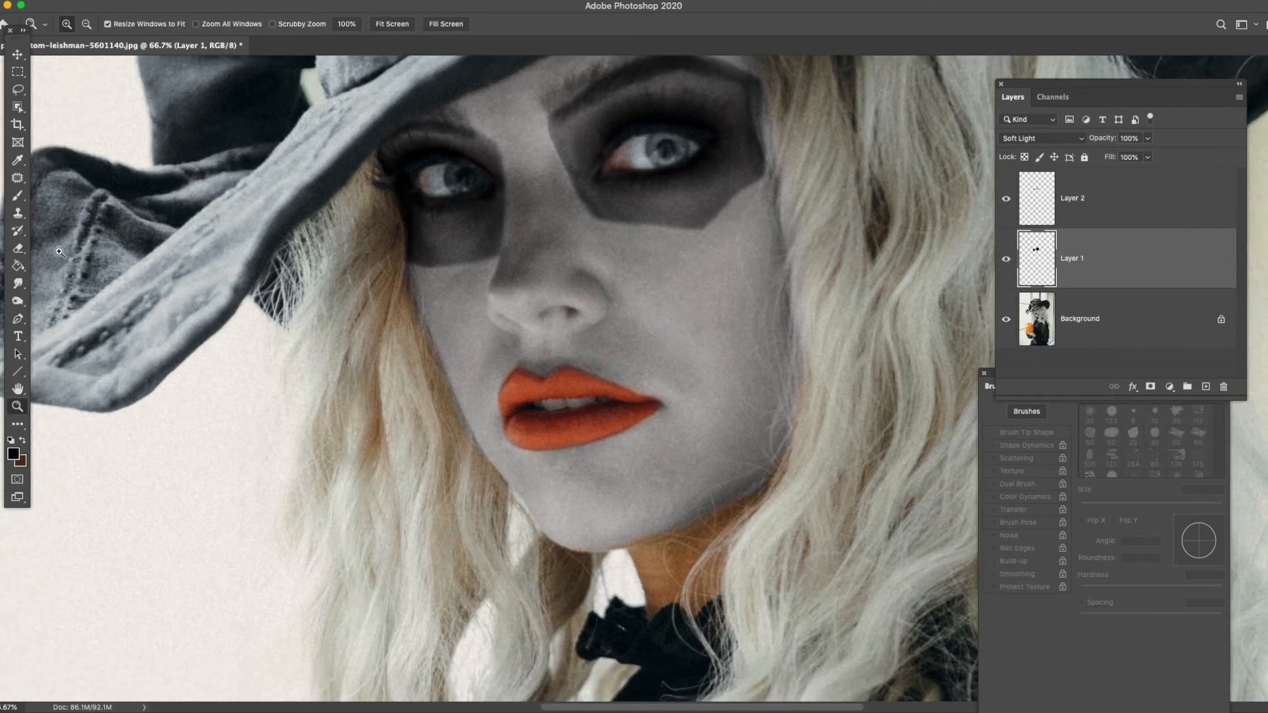
click(18, 196)
mouse_move(518, 253)
mouse_down()
mouse_move(590, 285)
mouse_move(607, 307)
mouse_move(560, 334)
mouse_up()
mouse_move(530, 334)
mouse_down()
mouse_move(487, 303)
mouse_move(488, 286)
mouse_move(520, 254)
mouse_move(503, 281)
mouse_move(531, 271)
mouse_move(502, 286)
mouse_move(507, 317)
mouse_move(603, 302)
mouse_move(535, 267)
mouse_move(524, 307)
mouse_move(540, 315)
mouse_move(573, 292)
mouse_move(564, 312)
mouse_move(591, 307)
mouse_move(524, 256)
mouse_up()
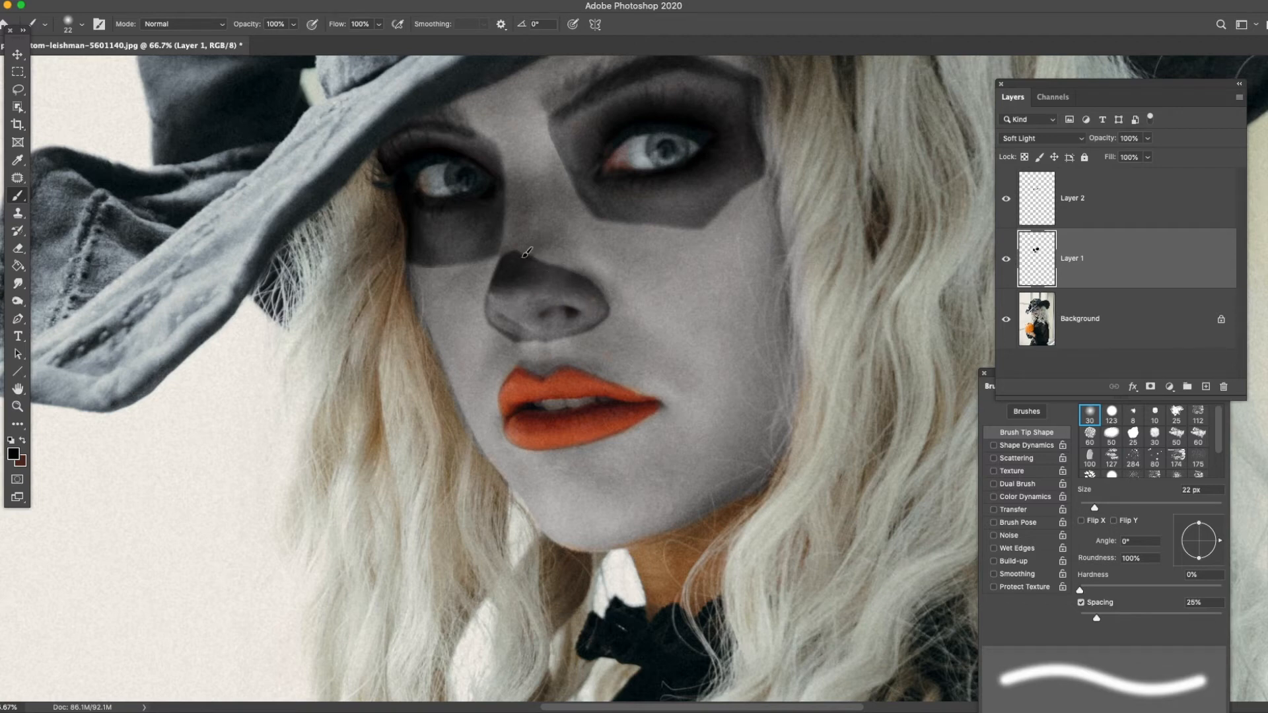
drag(512, 251, 518, 247)
Paint smile lines outward from both mouth corners, flattening the brush tip to a 22° angle and 33% roundness.
scroll(633, 349, right, 5)
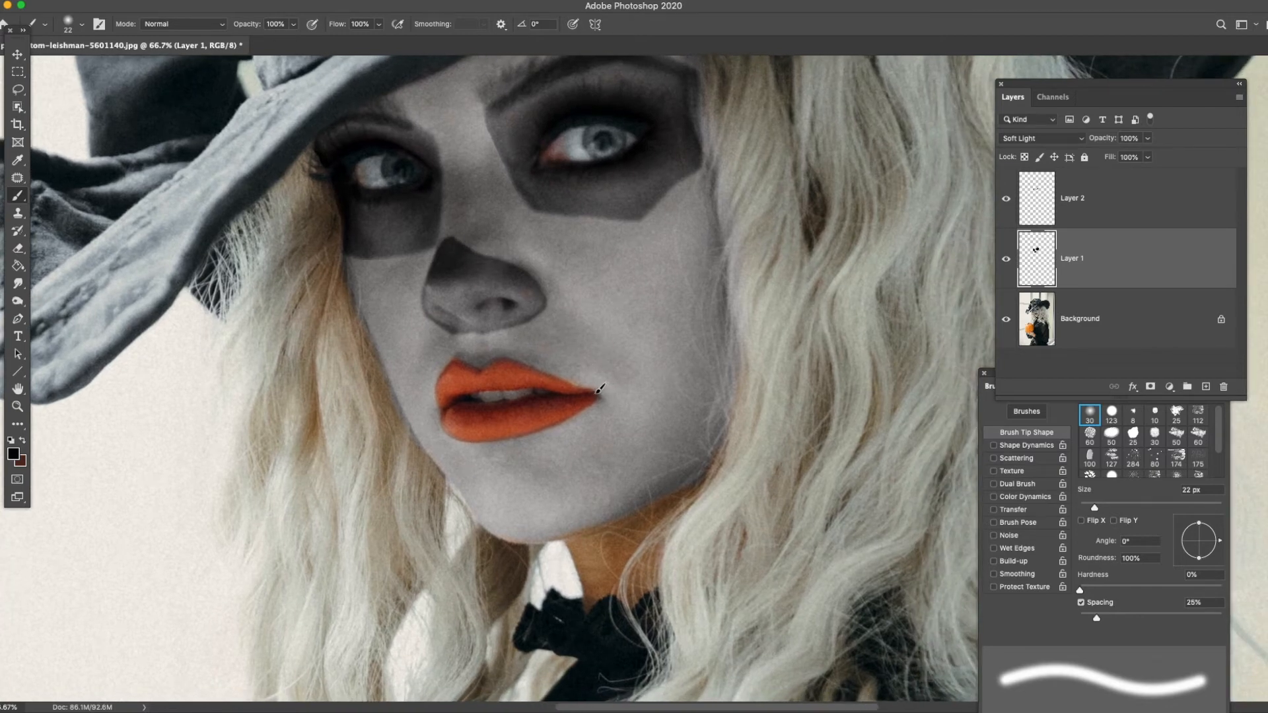
mouse_move(605, 389)
mouse_down()
mouse_move(654, 377)
mouse_move(708, 315)
mouse_up()
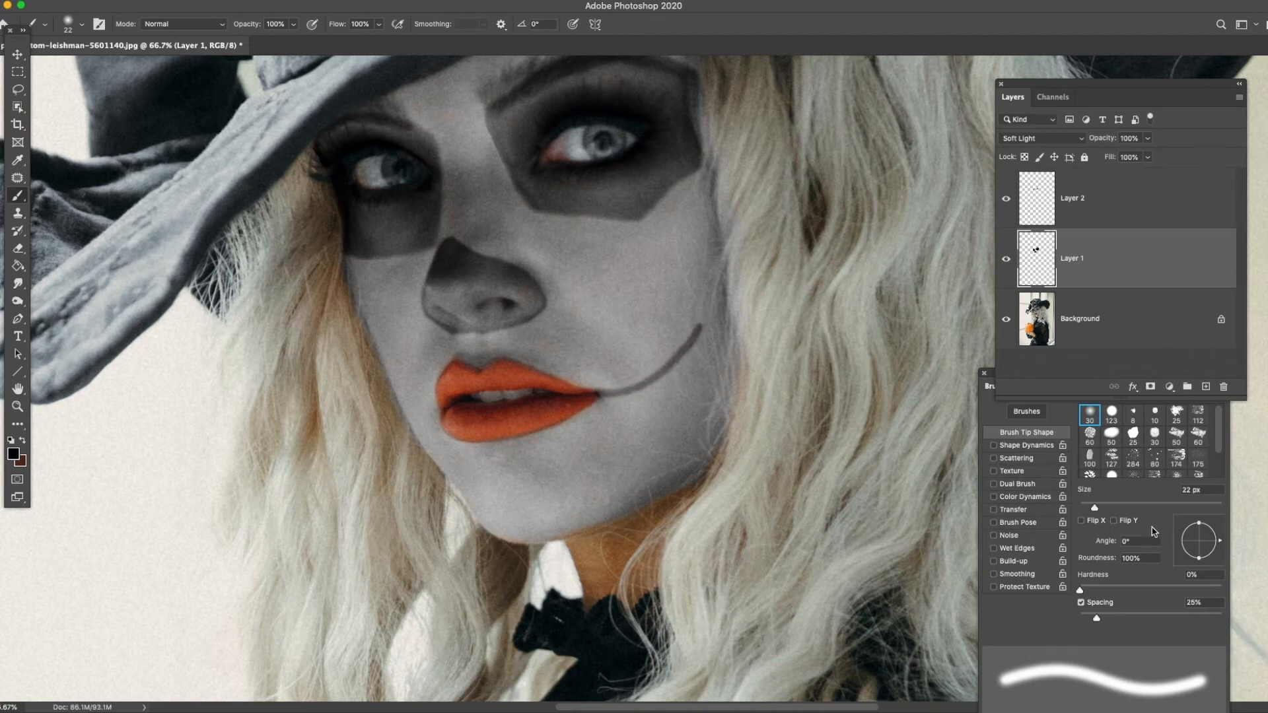
mouse_move(1199, 522)
mouse_down()
mouse_move(1198, 535)
mouse_move(1219, 535)
mouse_up()
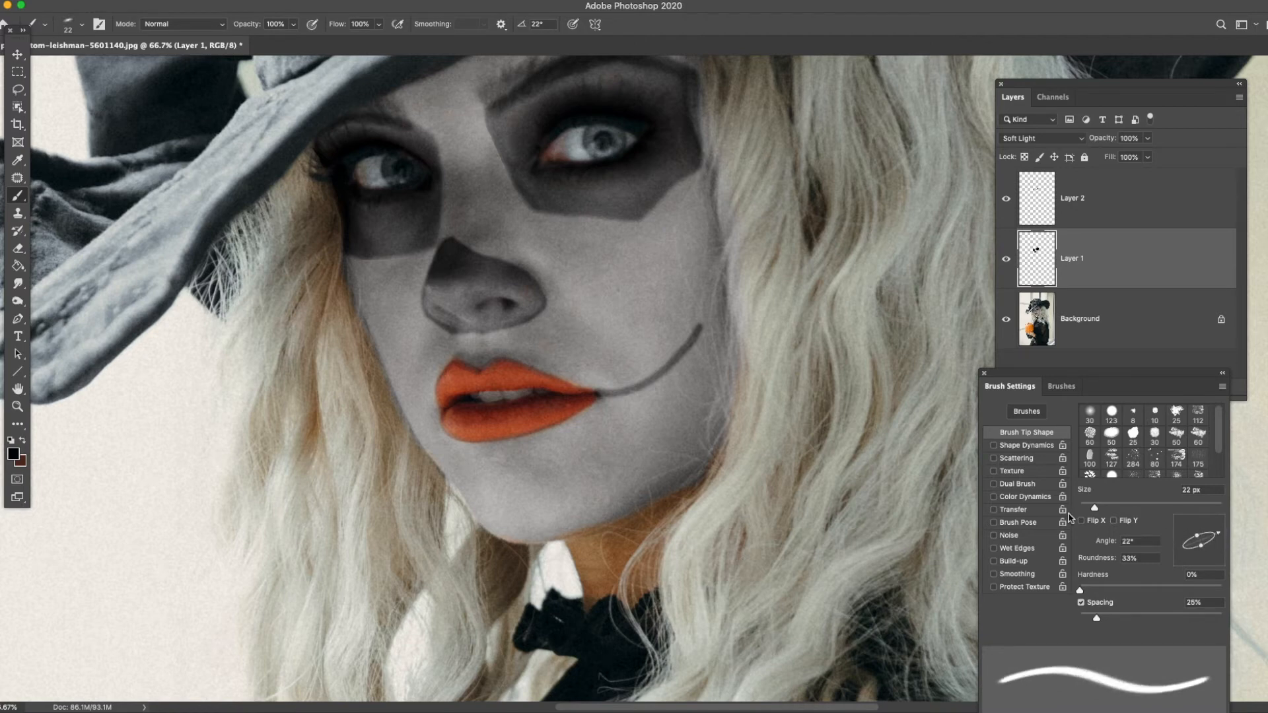
drag(713, 315, 684, 350)
drag(403, 401, 446, 411)
Turn the brush tip to 102° and paint short stitch marks across the smile lines on both cheeks.
drag(1219, 534, 1197, 526)
mouse_move(630, 373)
mouse_down()
mouse_move(641, 412)
mouse_move(652, 371)
mouse_move(665, 393)
mouse_up()
drag(669, 346, 691, 370)
drag(681, 324, 708, 349)
mouse_move(413, 395)
mouse_down()
mouse_move(418, 425)
mouse_move(428, 417)
mouse_move(407, 417)
mouse_up()
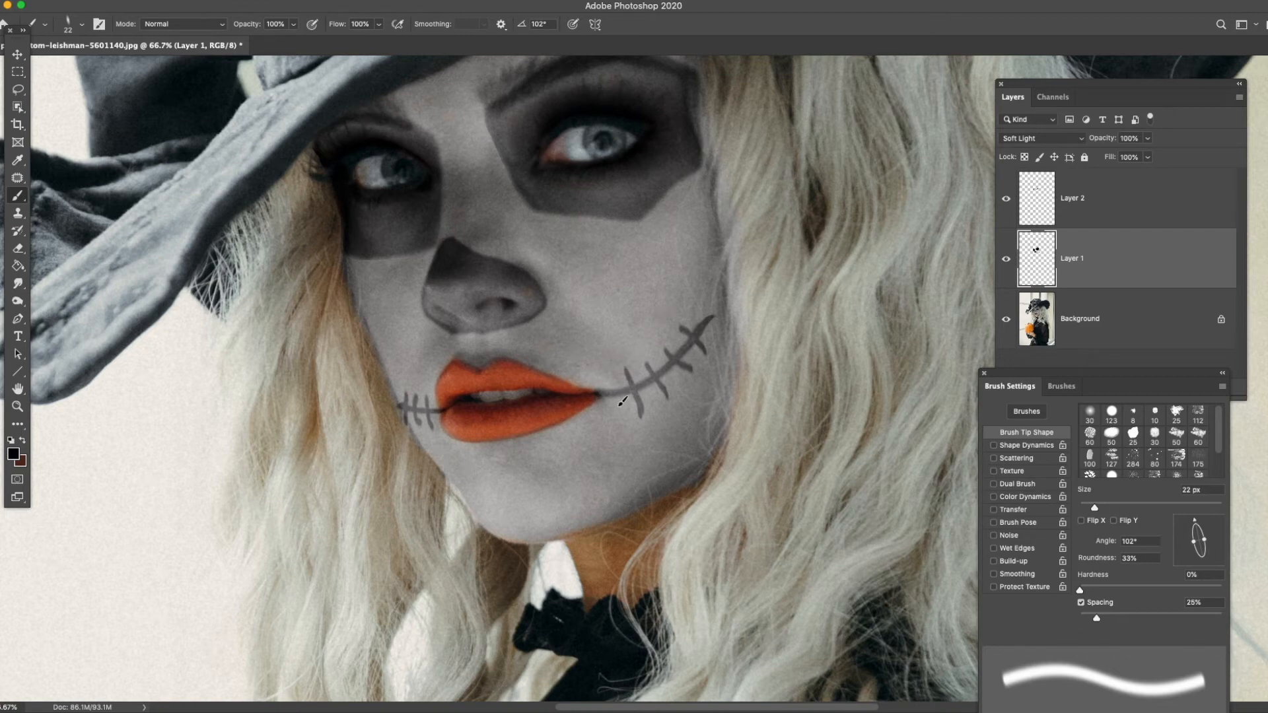
Paint dark hollows at the outer edge of both cheeks, enlarging the brush to 52 px.
mouse_move(721, 222)
mouse_down()
mouse_move(684, 283)
mouse_move(736, 339)
mouse_up()
click(1115, 508)
mouse_move(708, 261)
mouse_down()
mouse_move(704, 241)
mouse_move(733, 327)
mouse_move(721, 229)
mouse_move(693, 274)
mouse_move(705, 304)
mouse_move(714, 286)
mouse_move(717, 311)
mouse_up()
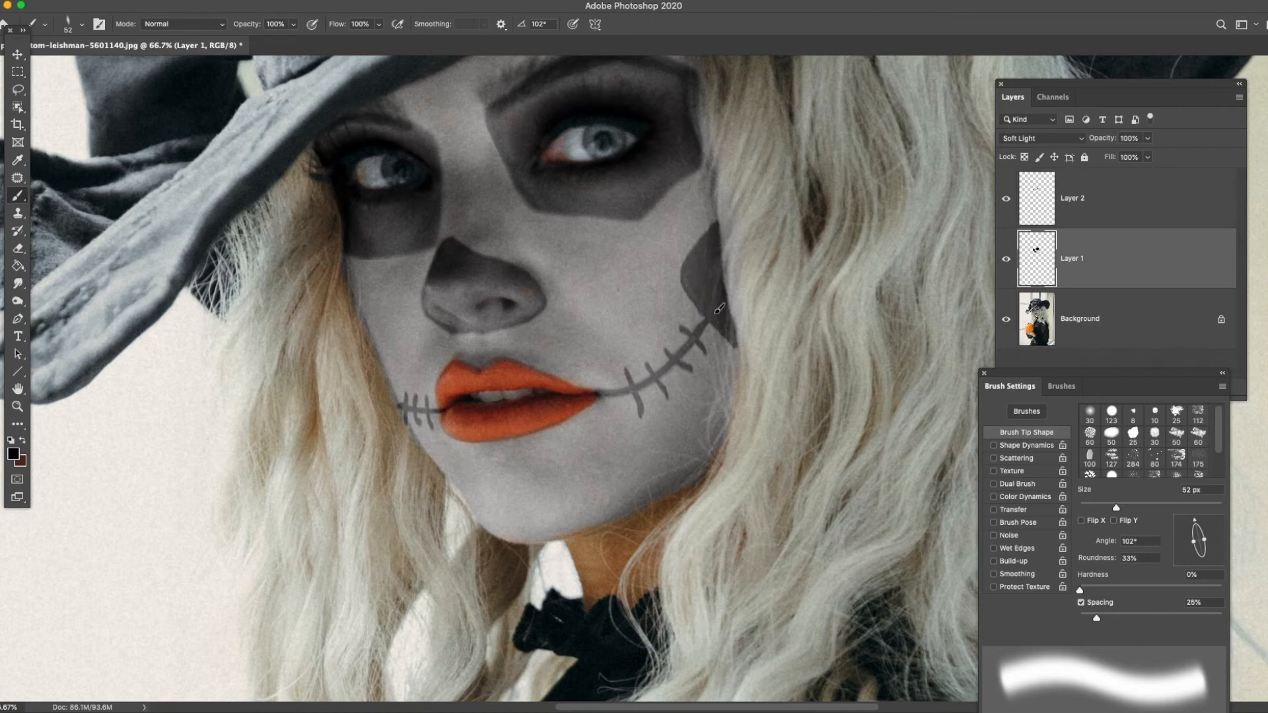
mouse_move(361, 297)
mouse_down()
mouse_move(404, 401)
mouse_move(372, 329)
mouse_move(384, 354)
mouse_move(376, 324)
mouse_up()
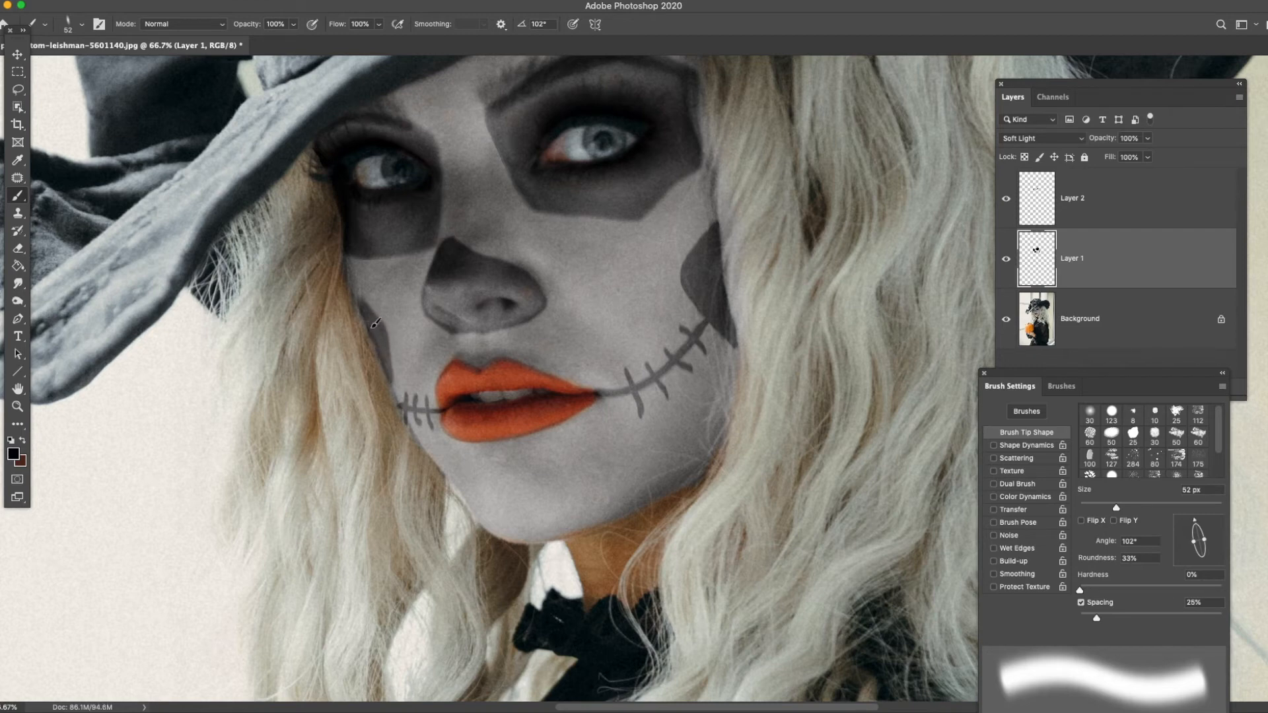
Duplicate Layer 1 as Layer 1 copy and lower the copy's opacity to 55%.
click(17, 406)
right_click(541, 295)
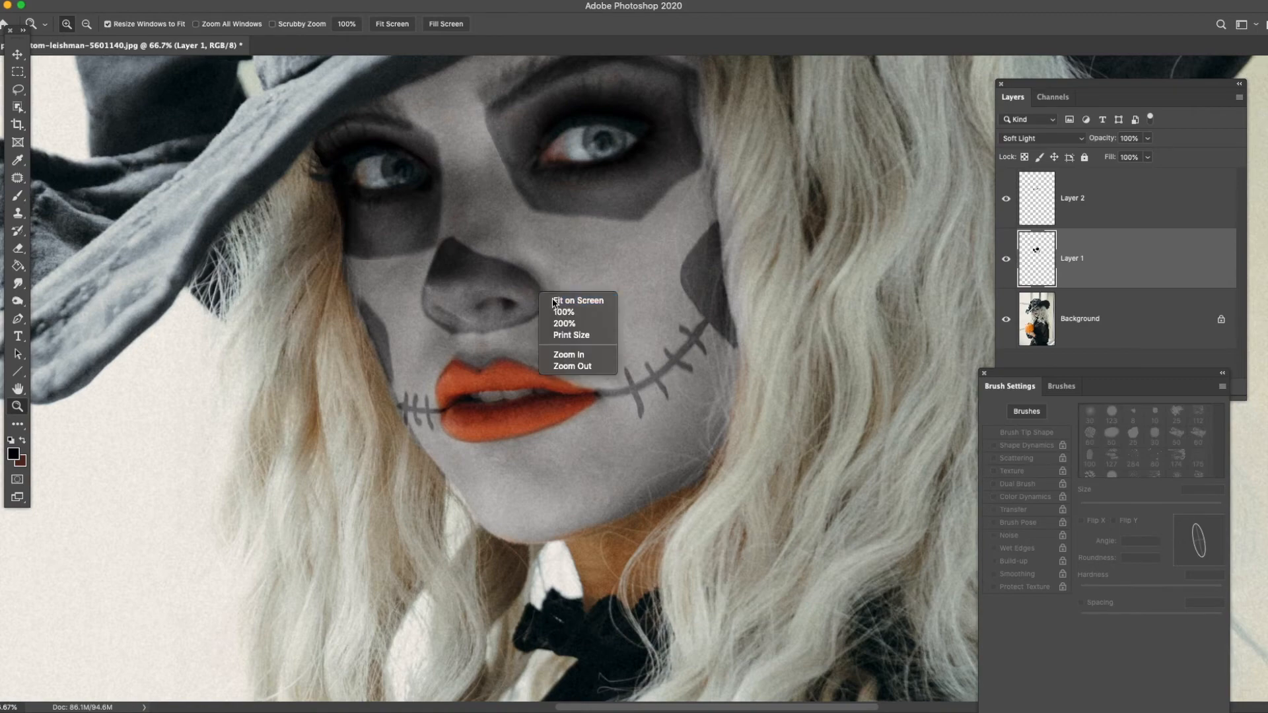
click(568, 300)
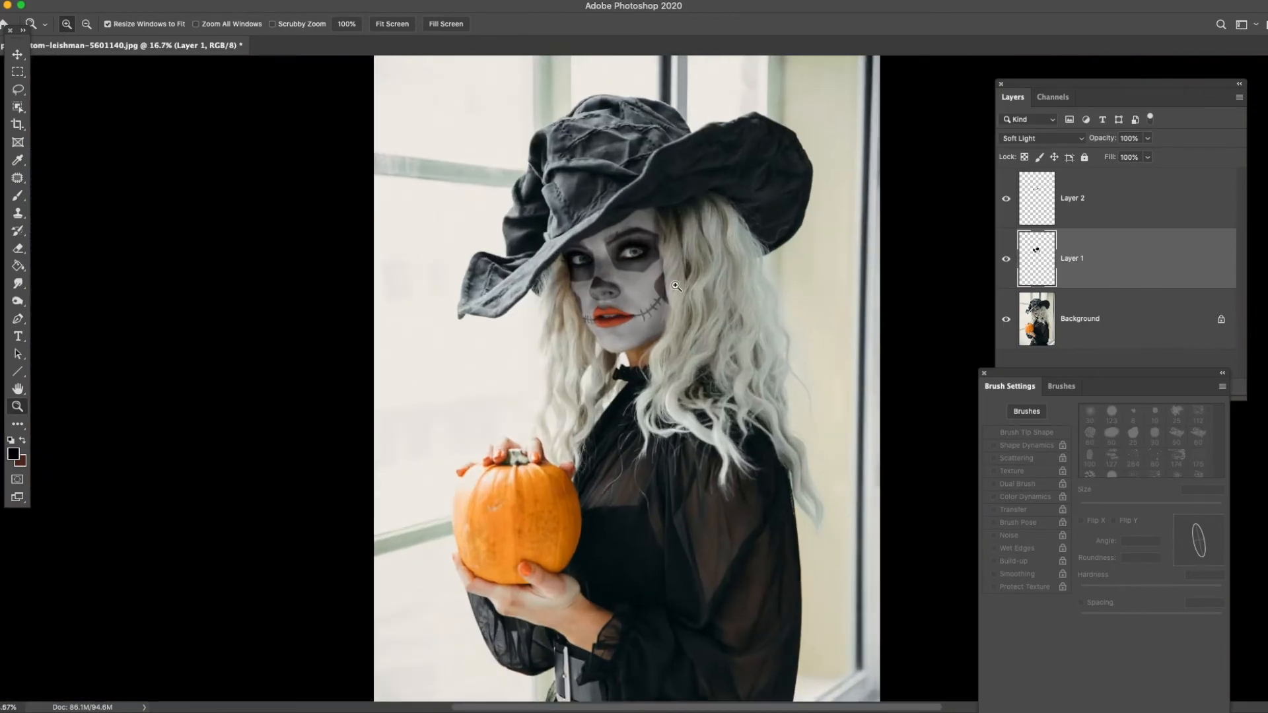
click(671, 286)
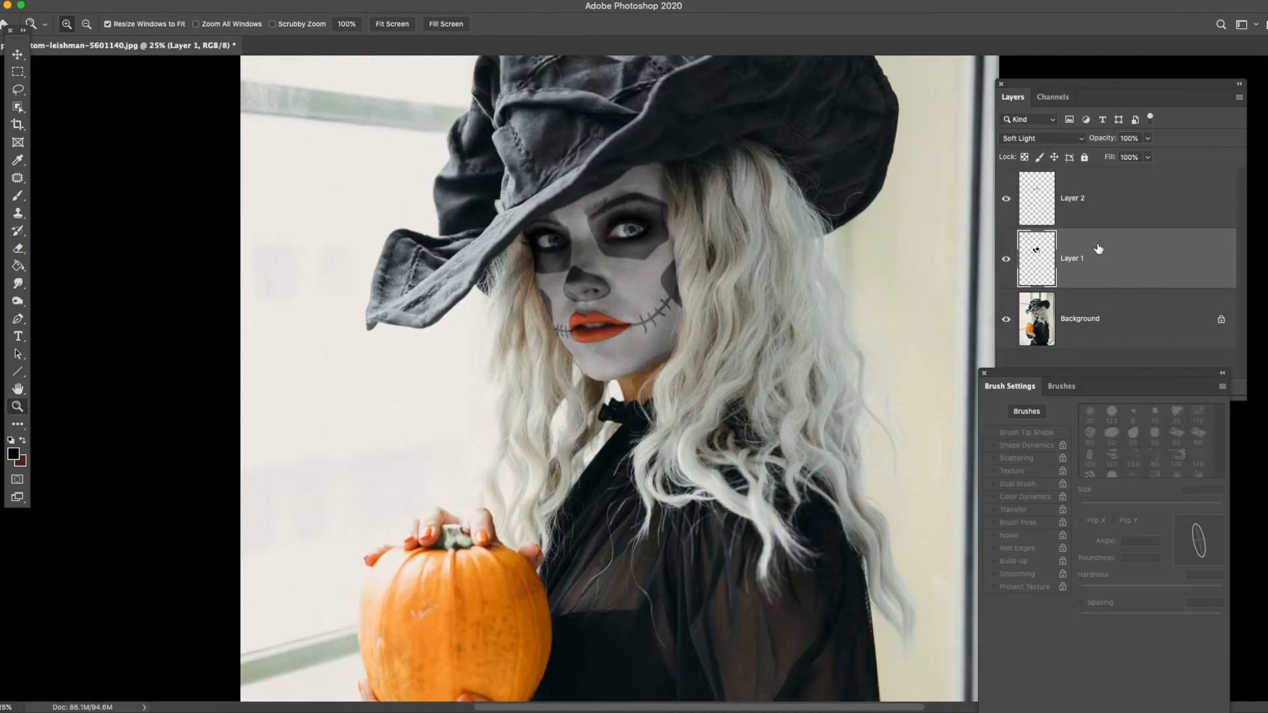
right_click(1093, 251)
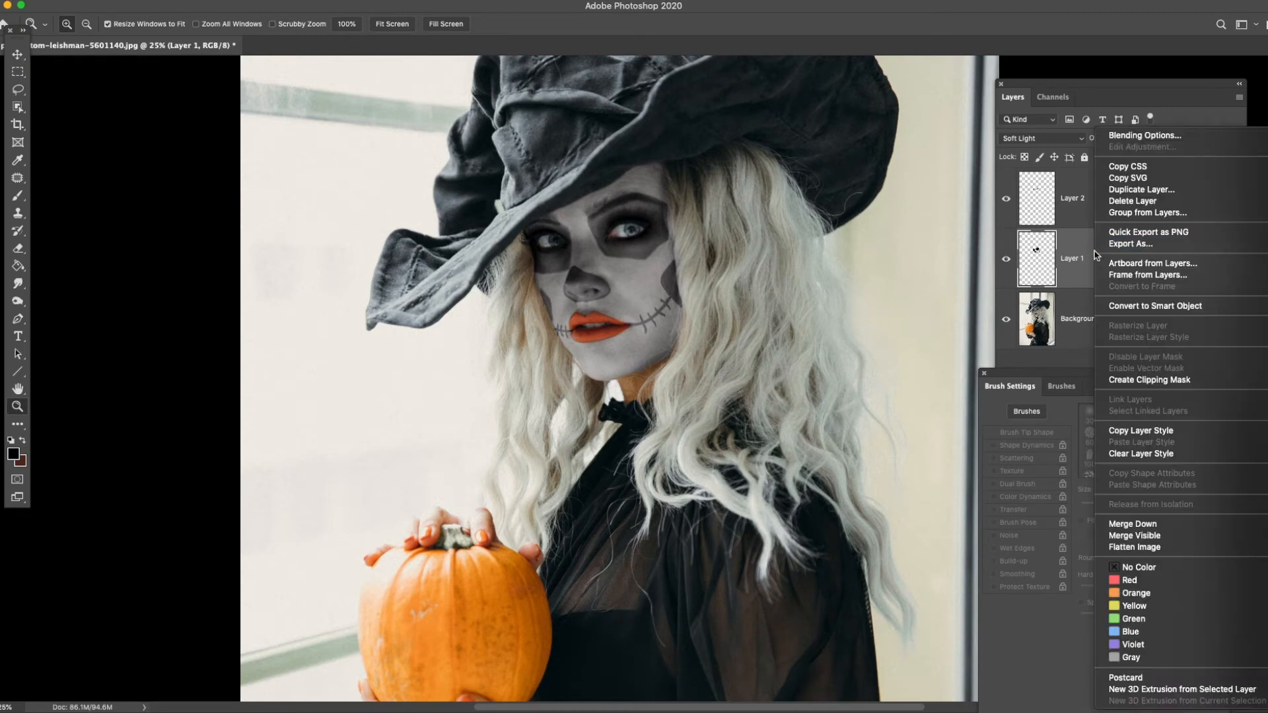
click(1134, 193)
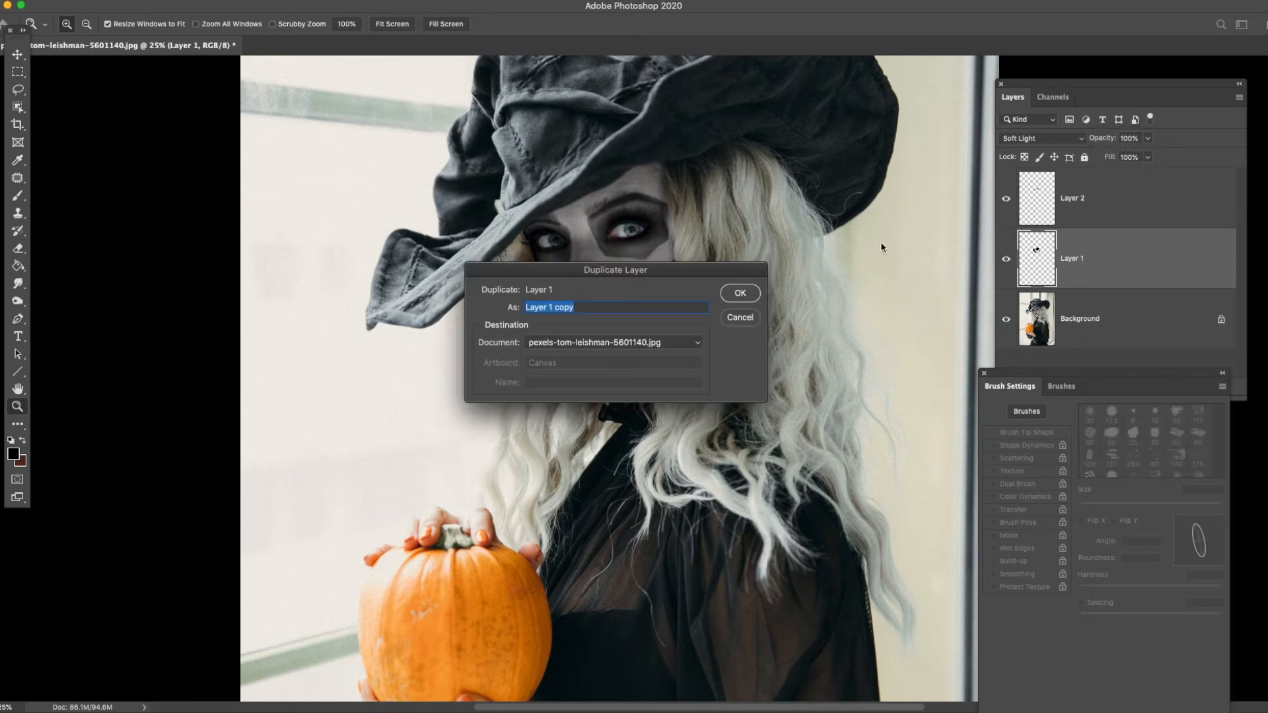
click(744, 290)
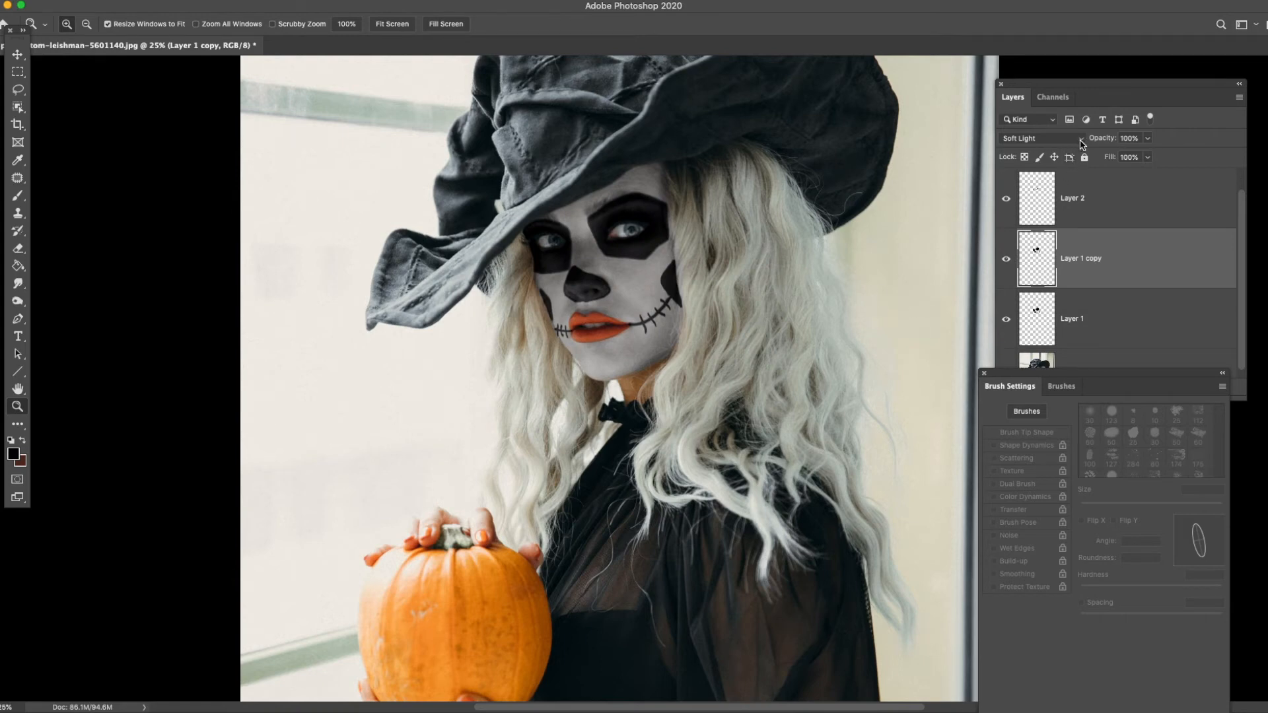
click(1148, 139)
drag(1122, 157, 1118, 157)
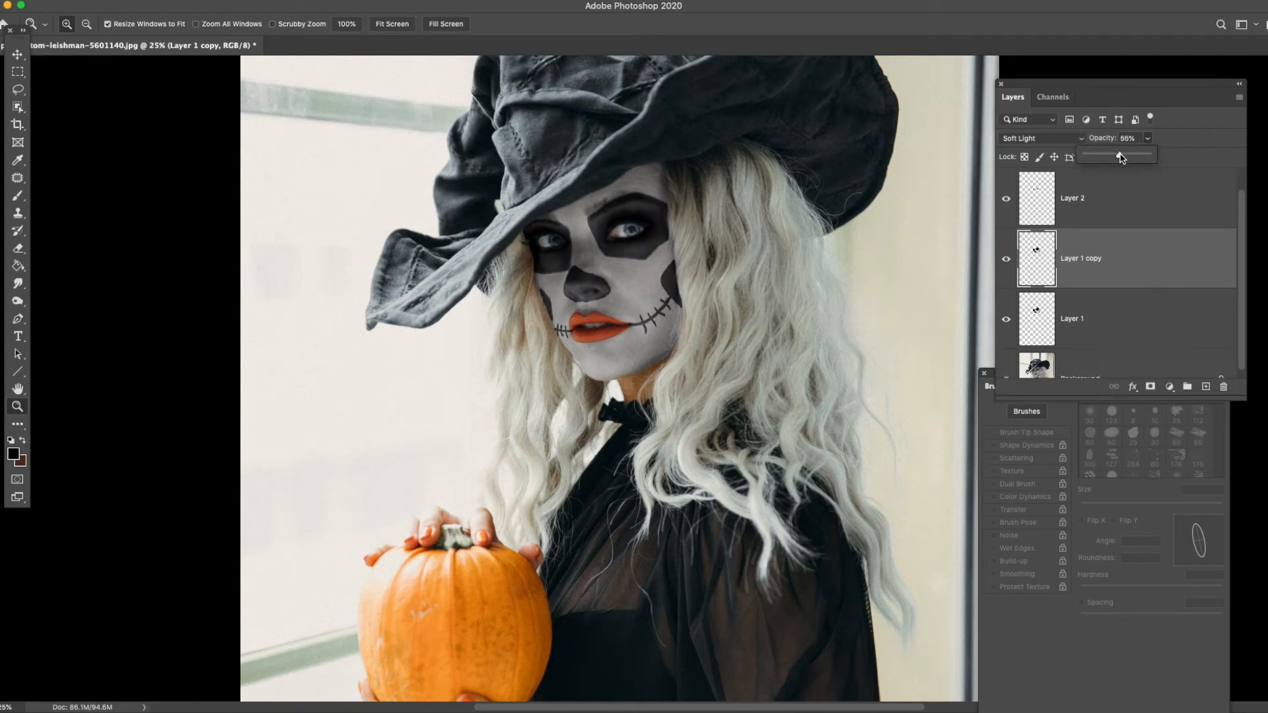
Flatten all layers into the Background.
click(606, 322)
click(605, 322)
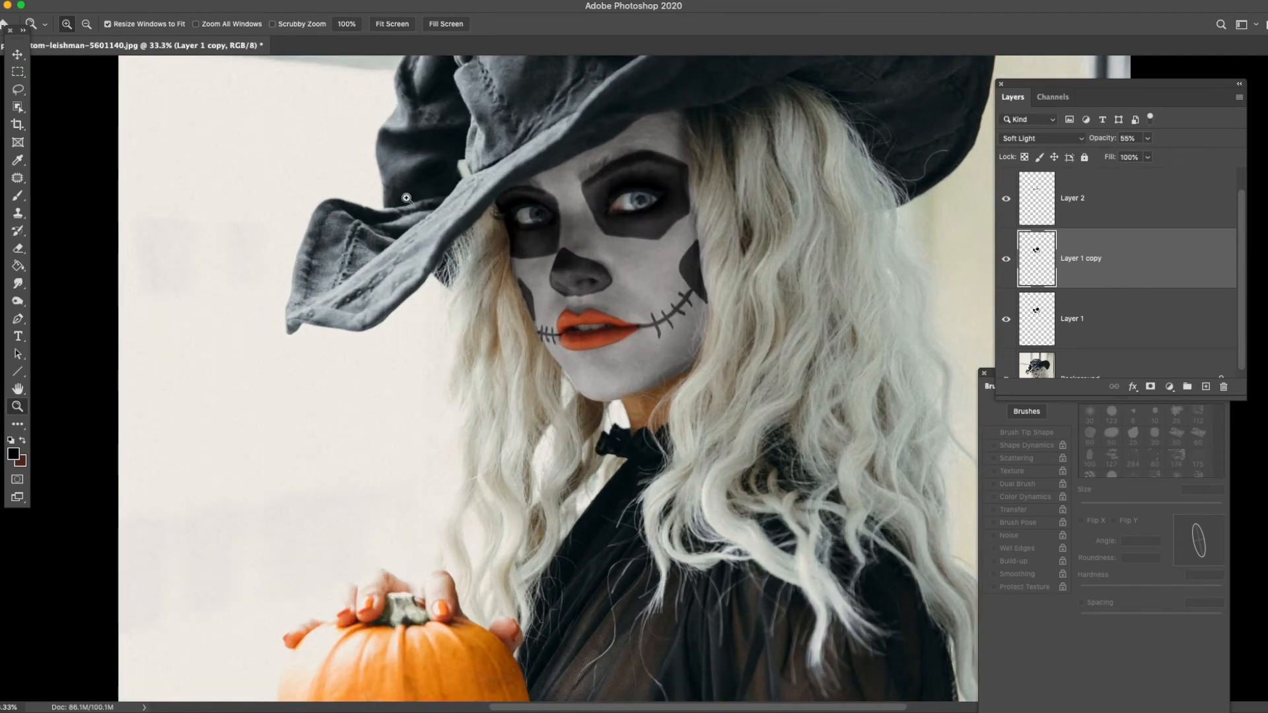
click(197, 2)
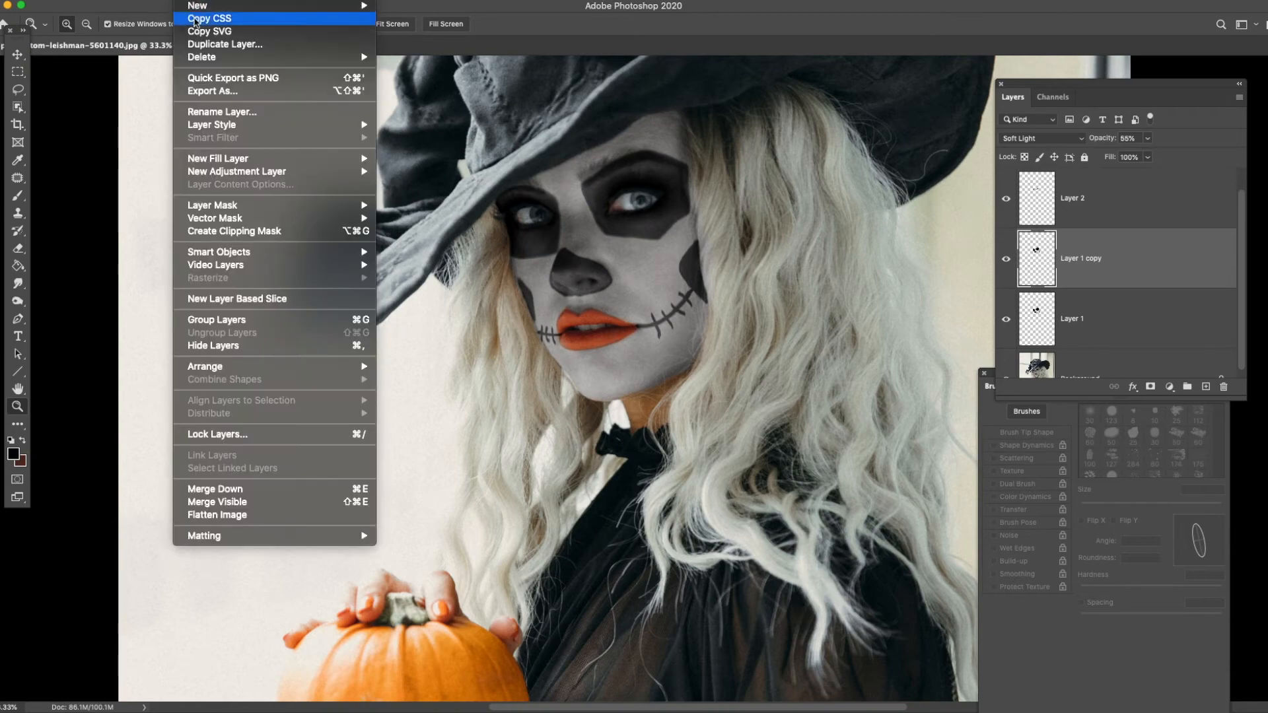
click(264, 514)
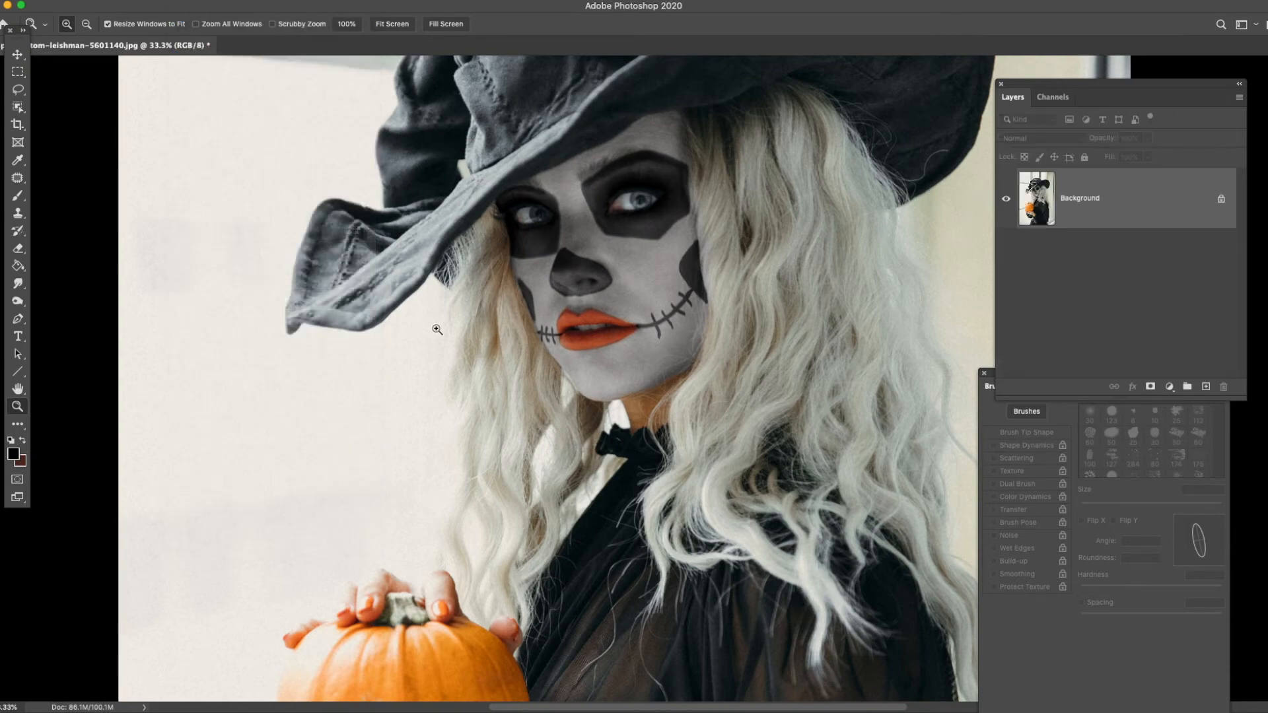
Ready the Brush tool for the pumpkin with its orange as the foreground colour.
right_click(481, 312)
click(483, 314)
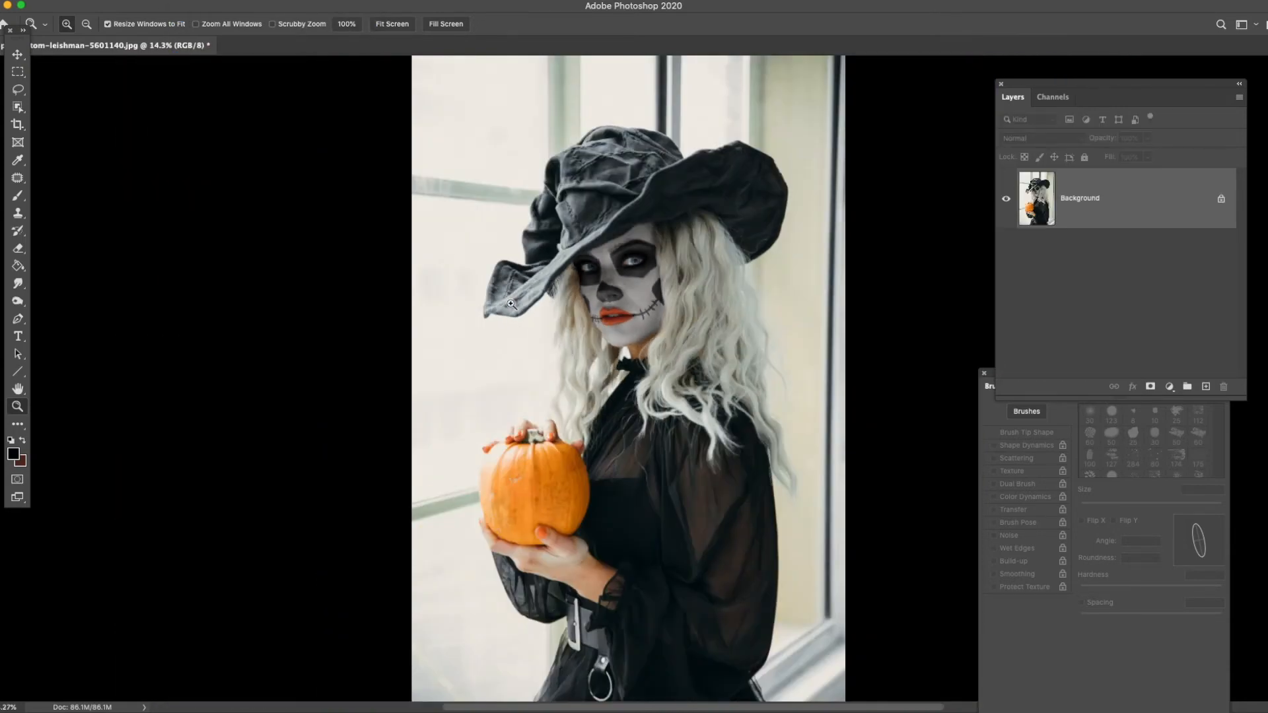
click(552, 513)
click(552, 513)
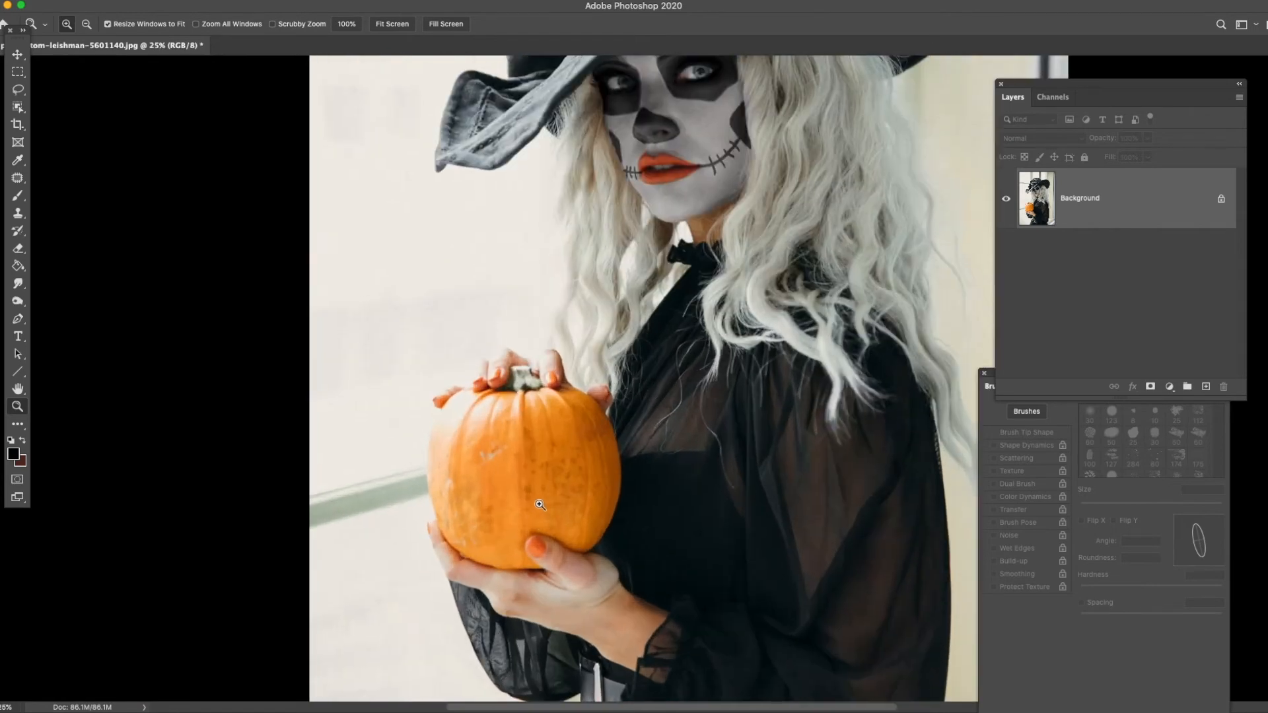
click(541, 510)
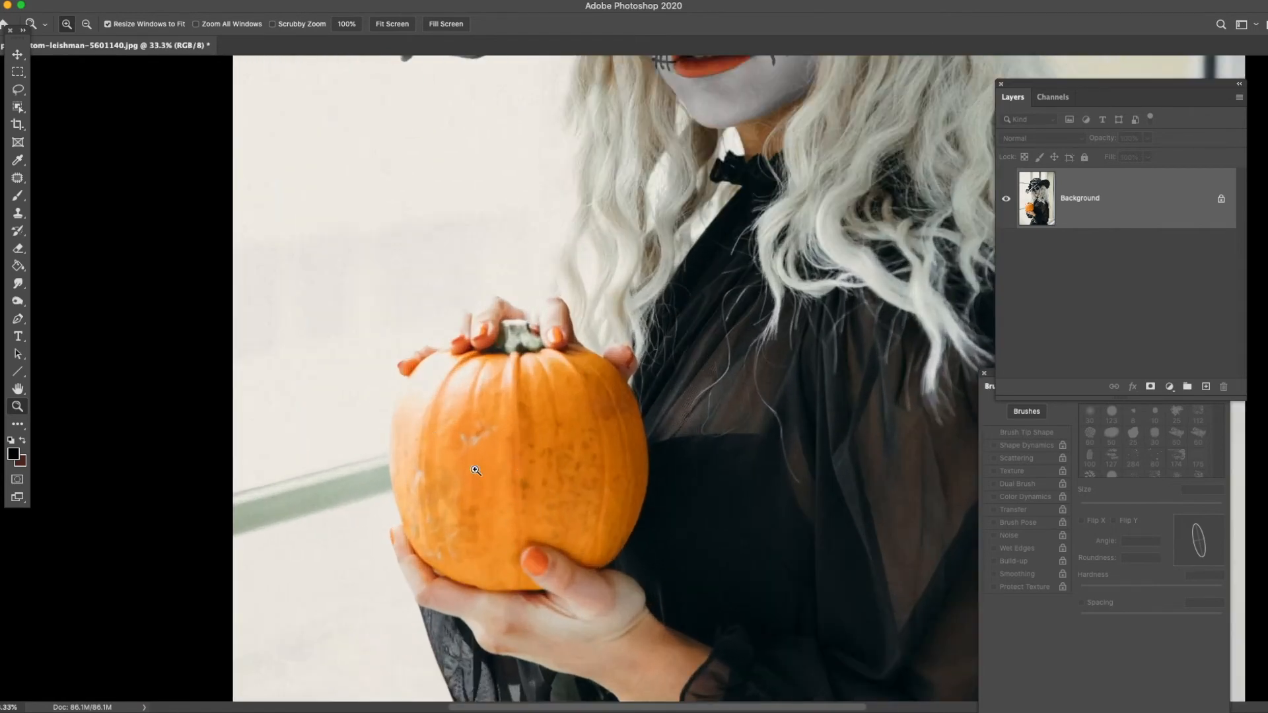
click(507, 482)
key(b)
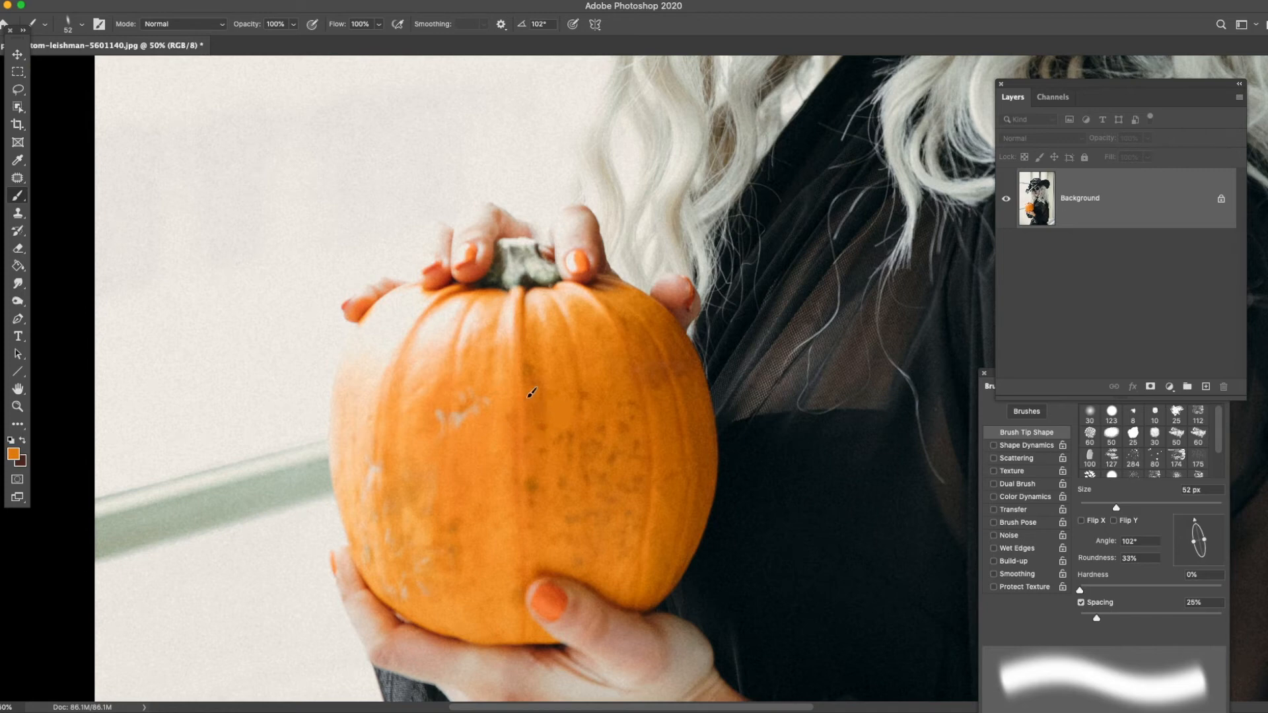
Set the brush tip to a 48° angle, 24% roundness and 100% hardness, and add an empty layer above the Background.
click(1205, 388)
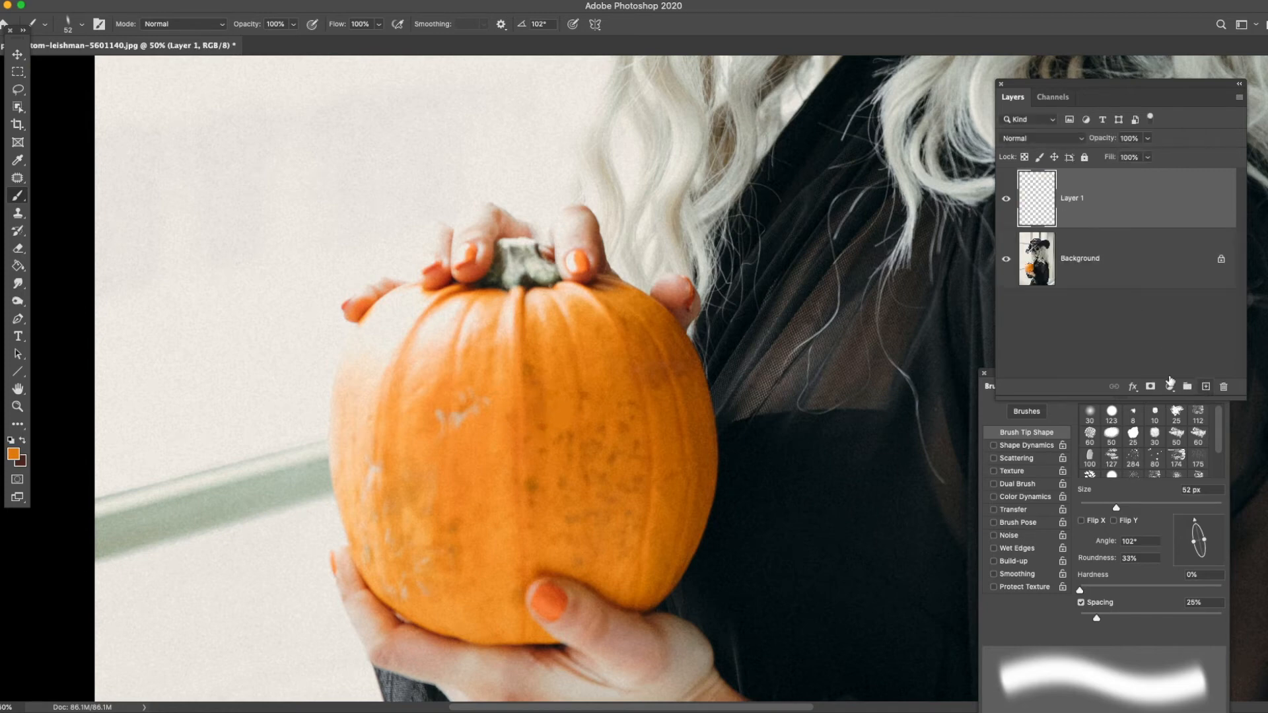
mouse_move(1196, 543)
mouse_down()
mouse_move(1198, 528)
mouse_move(1194, 541)
mouse_up()
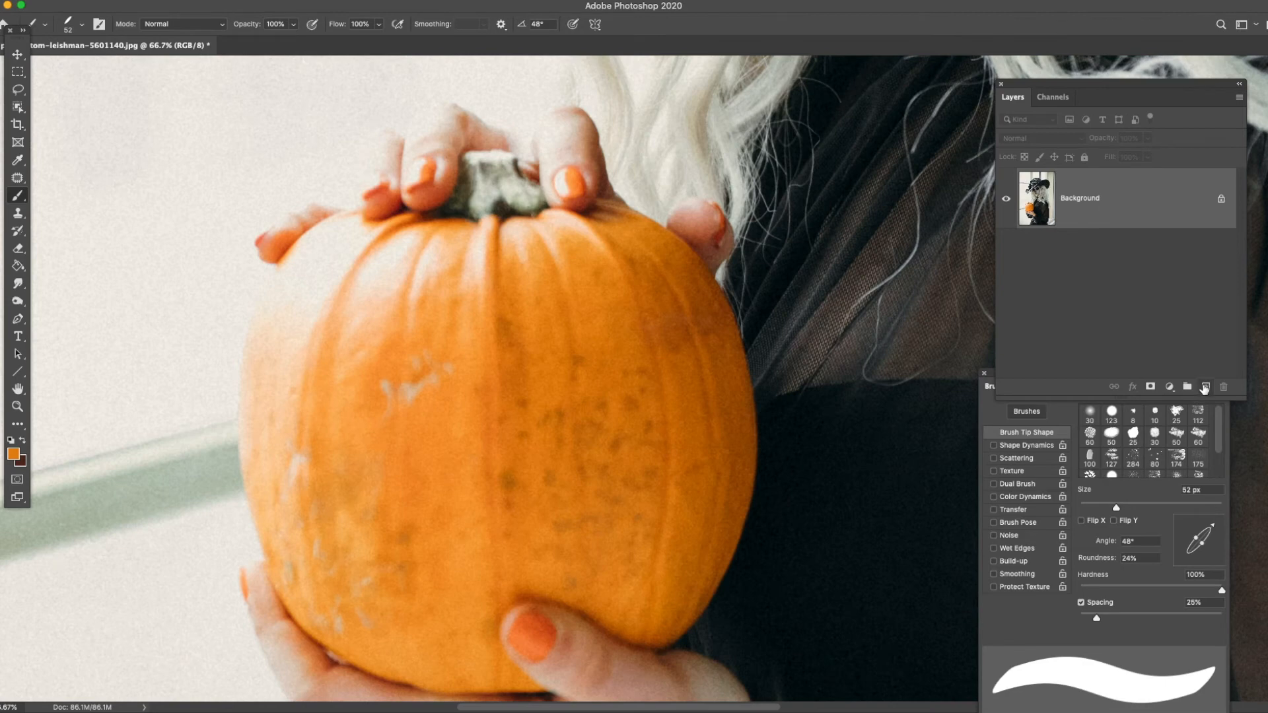
click(1205, 387)
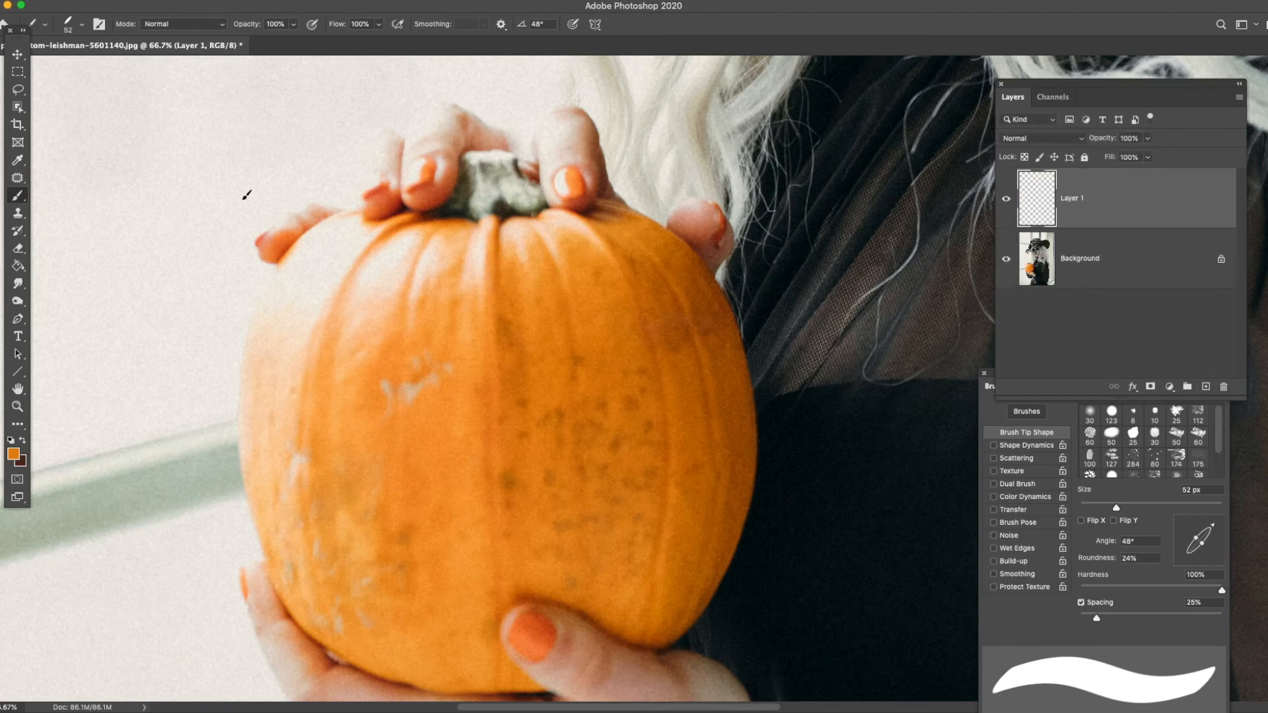
Draw a closed three-cornered eye path with slightly curved sides on the right half of the pumpkin with the Pen tool.
click(18, 319)
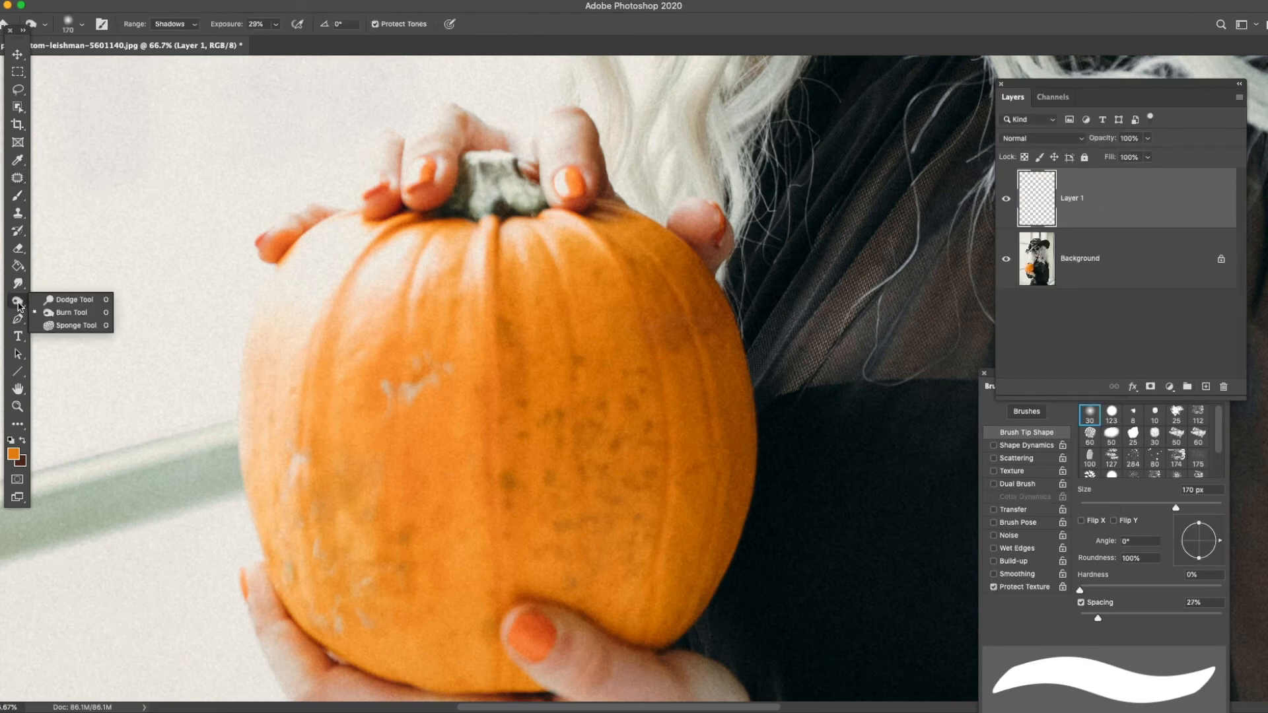
right_click(13, 368)
click(84, 323)
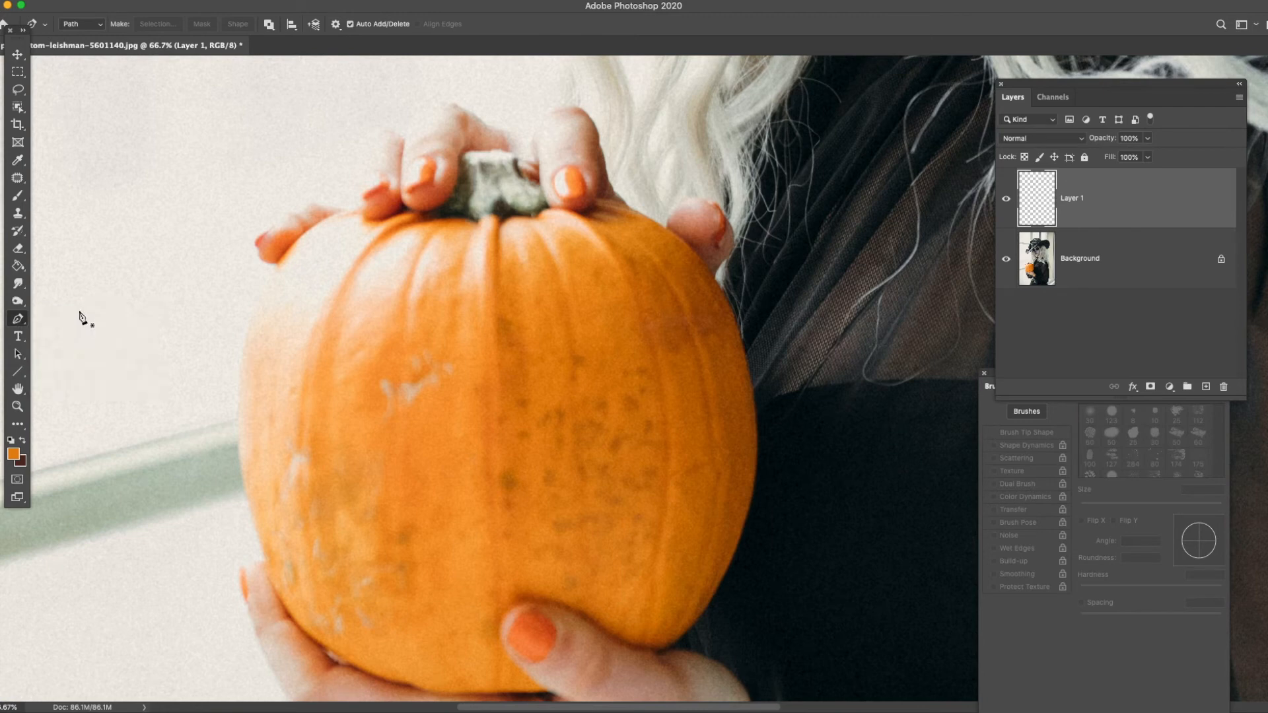
click(628, 303)
click(658, 398)
click(643, 348)
click(588, 403)
drag(589, 404, 590, 407)
click(578, 355)
click(627, 303)
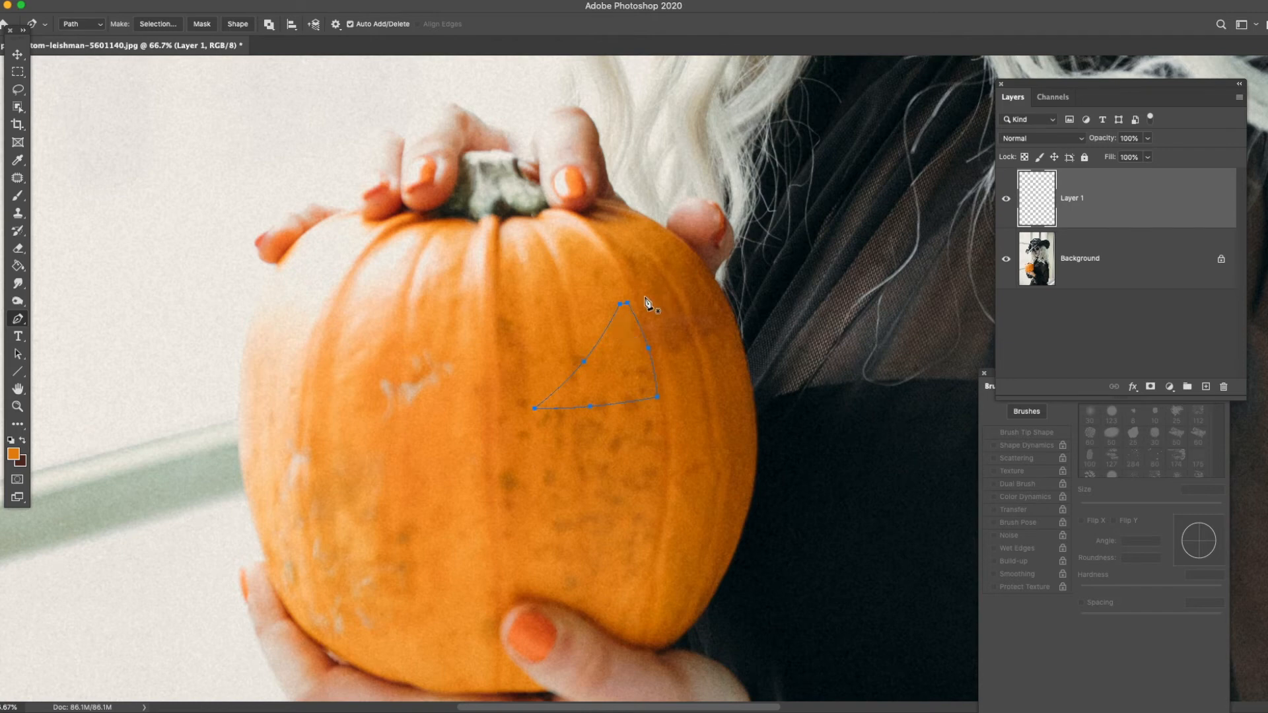
Convert the eye path into a new anti-aliased selection with a feather radius of 0 pixels.
right_click(626, 306)
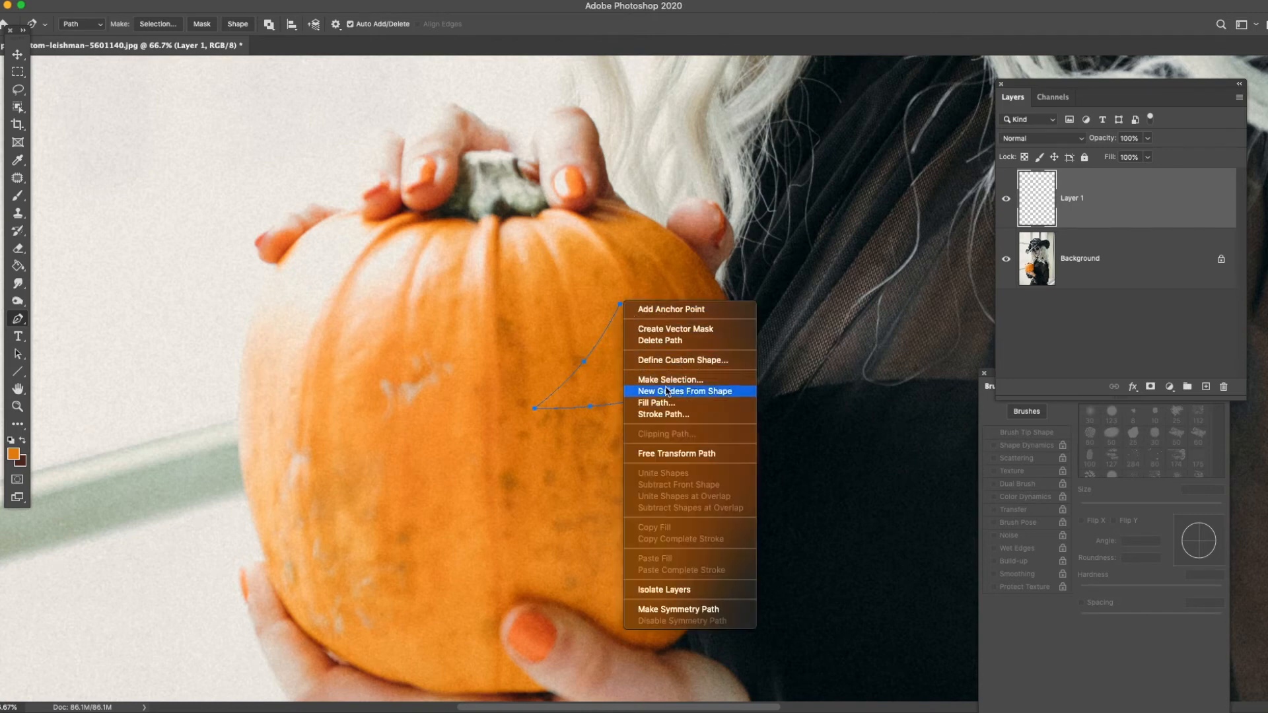
click(670, 379)
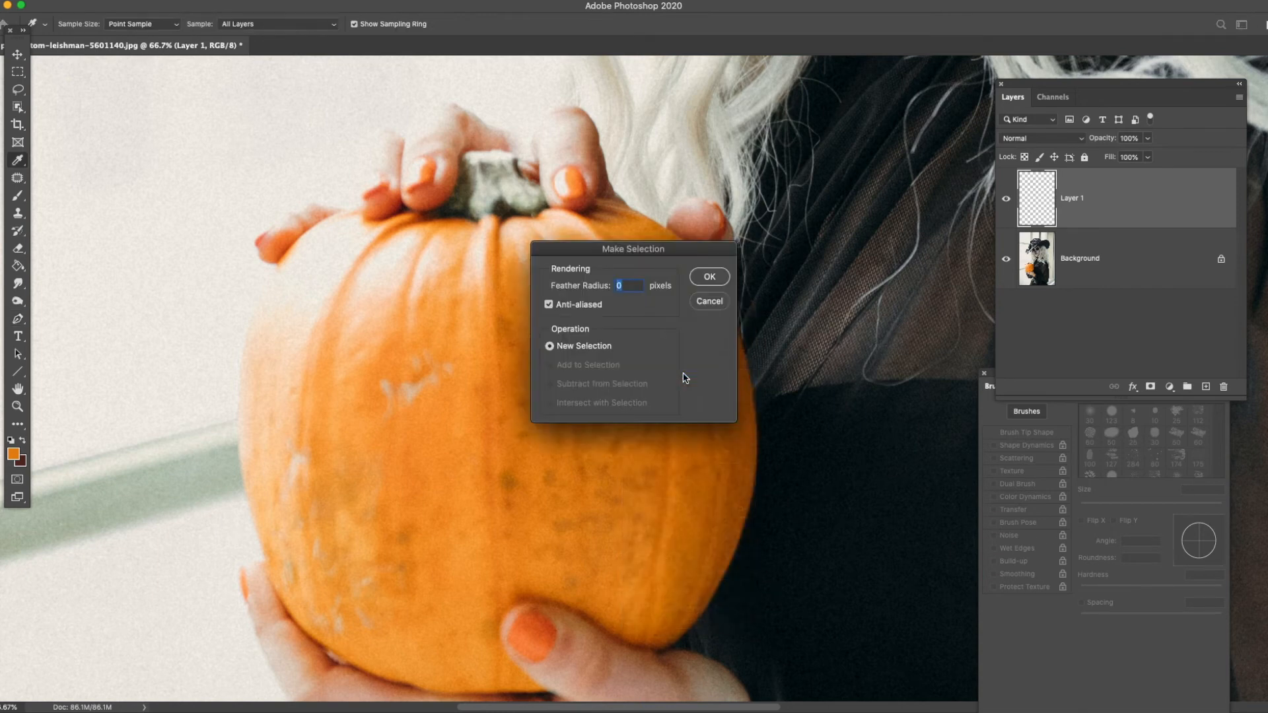
click(710, 278)
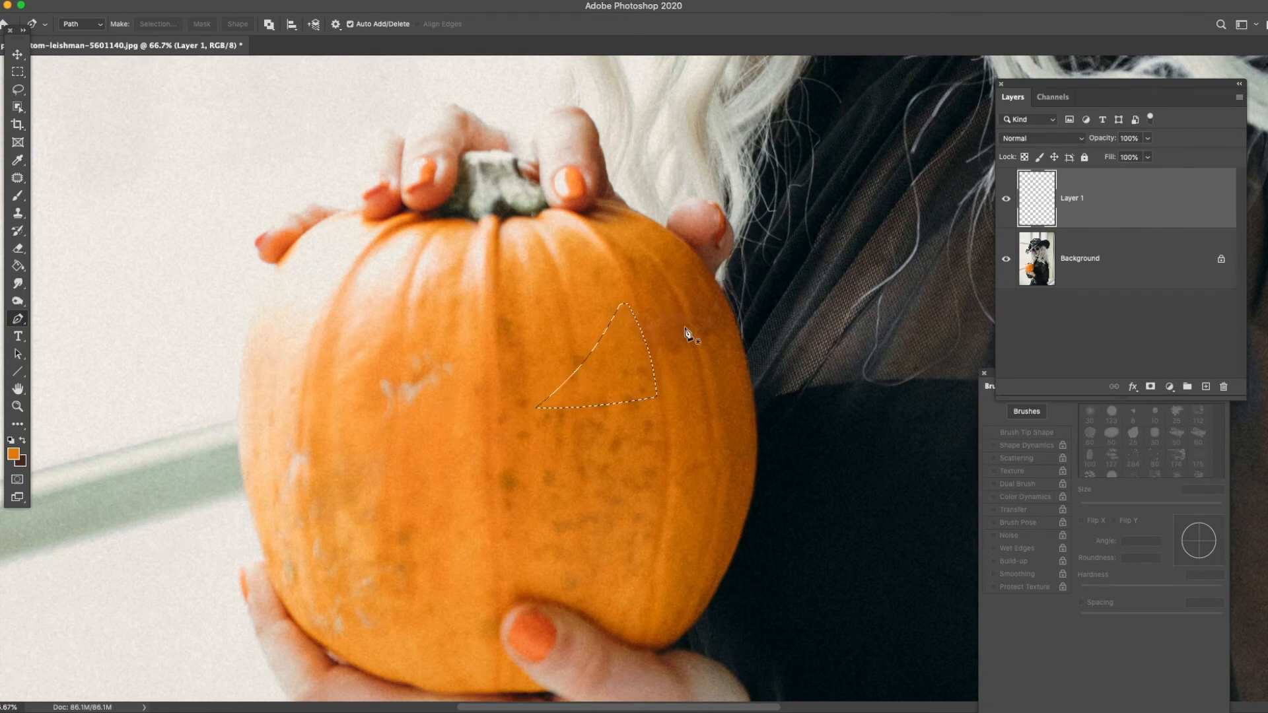
Fill the selected eye with the orange foreground colour, deselect it, and set Layer 1's blend mode to Multiply.
click(18, 267)
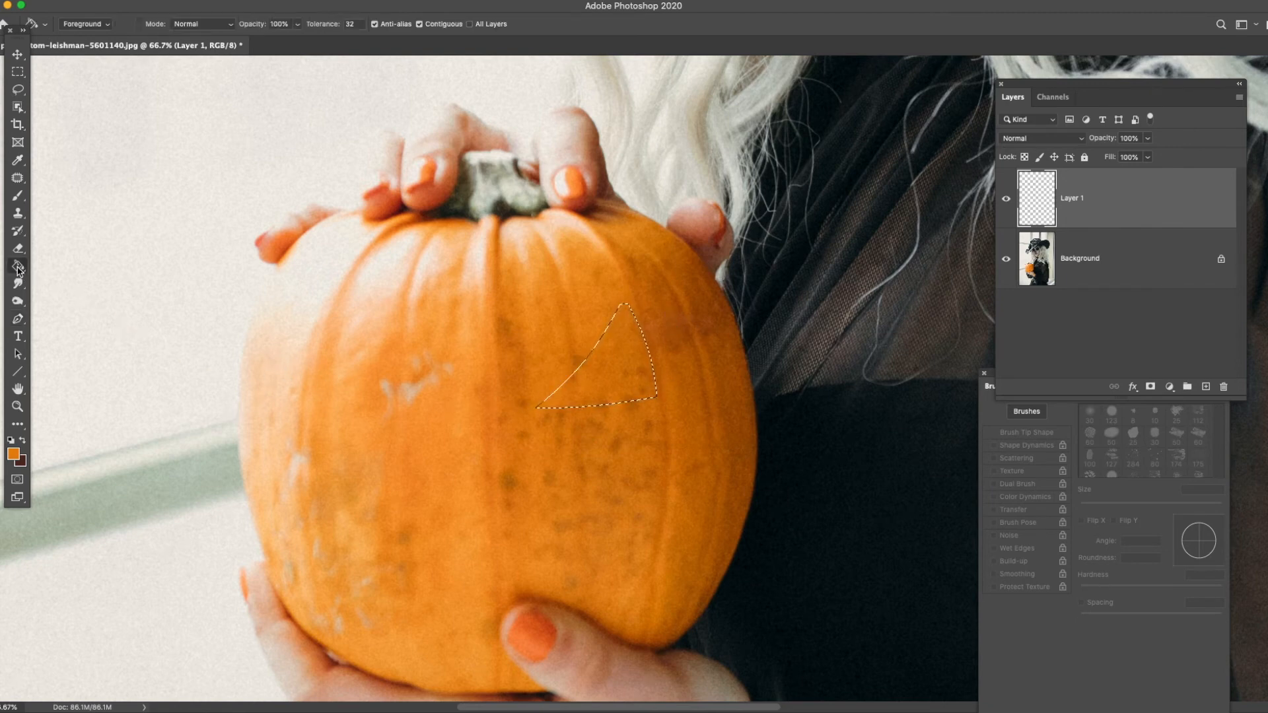
click(621, 374)
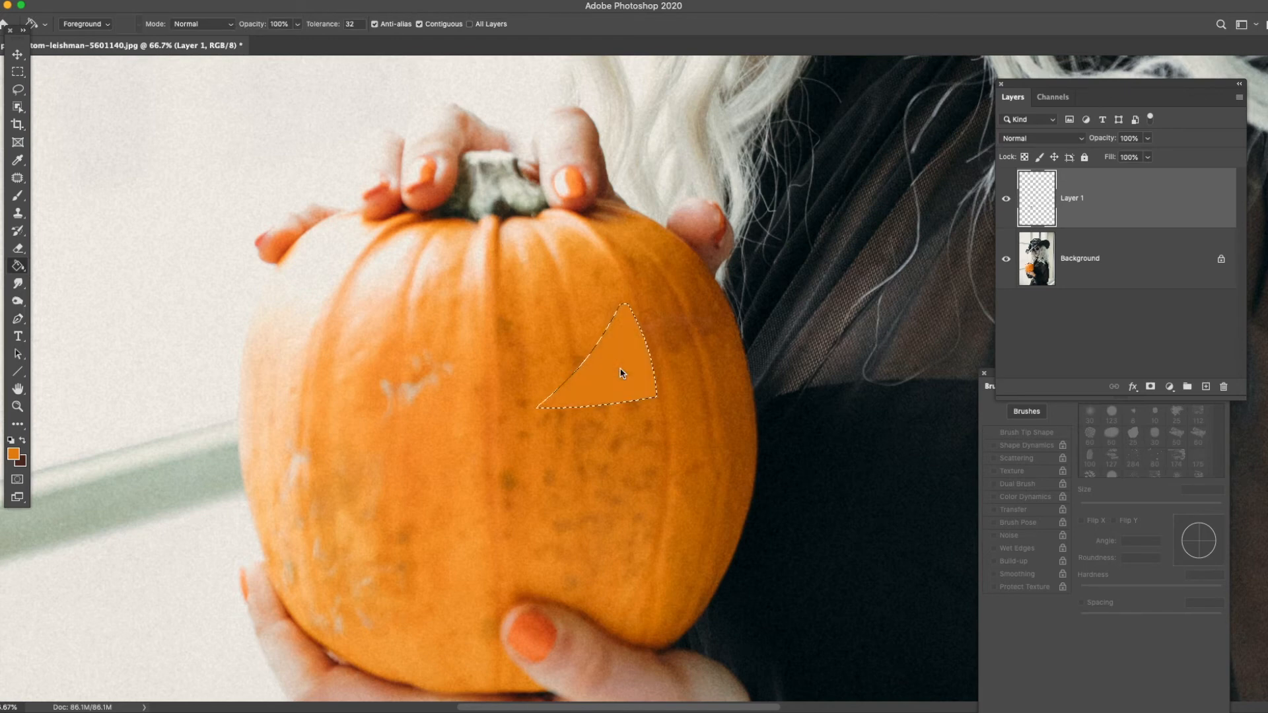
click(18, 91)
click(459, 272)
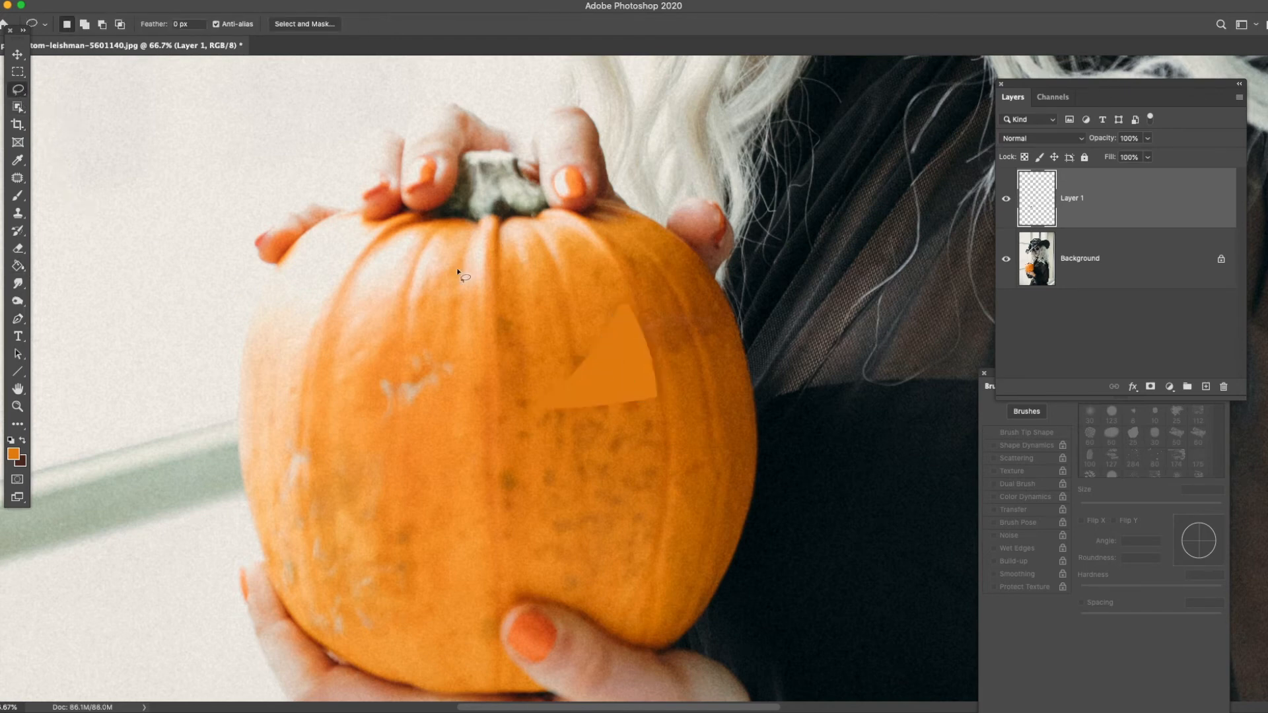
click(1081, 140)
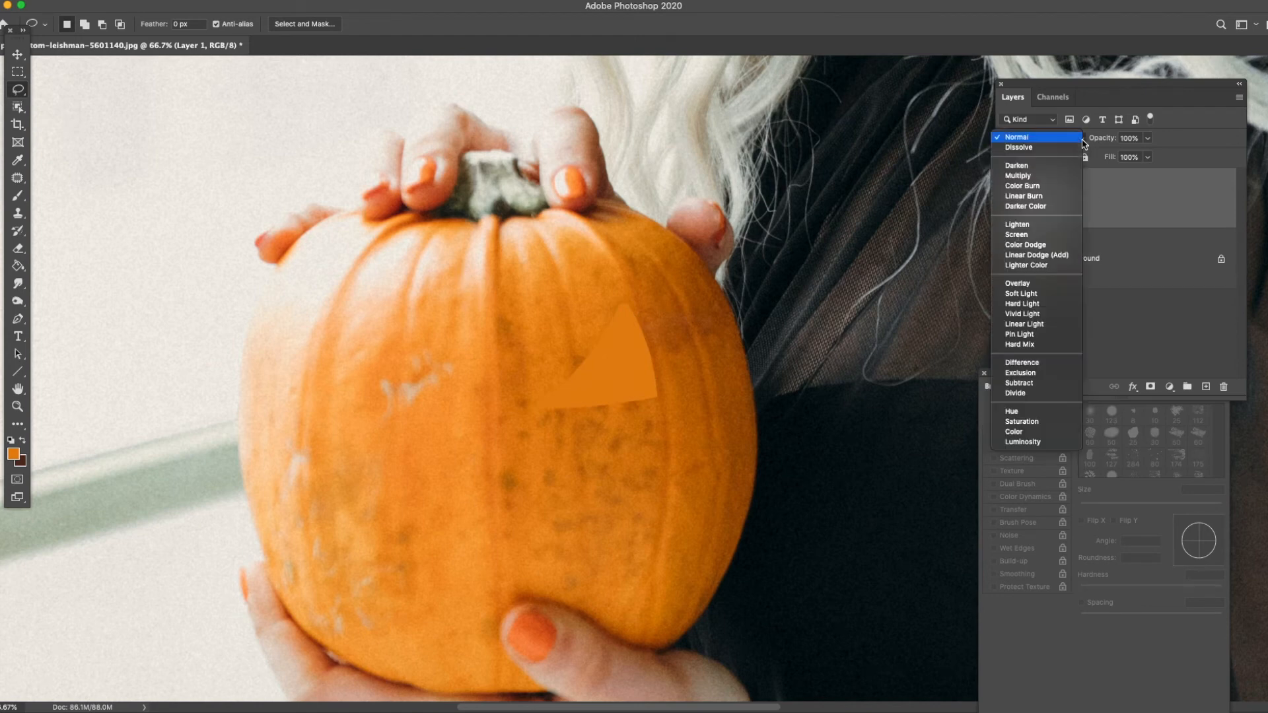
click(1059, 176)
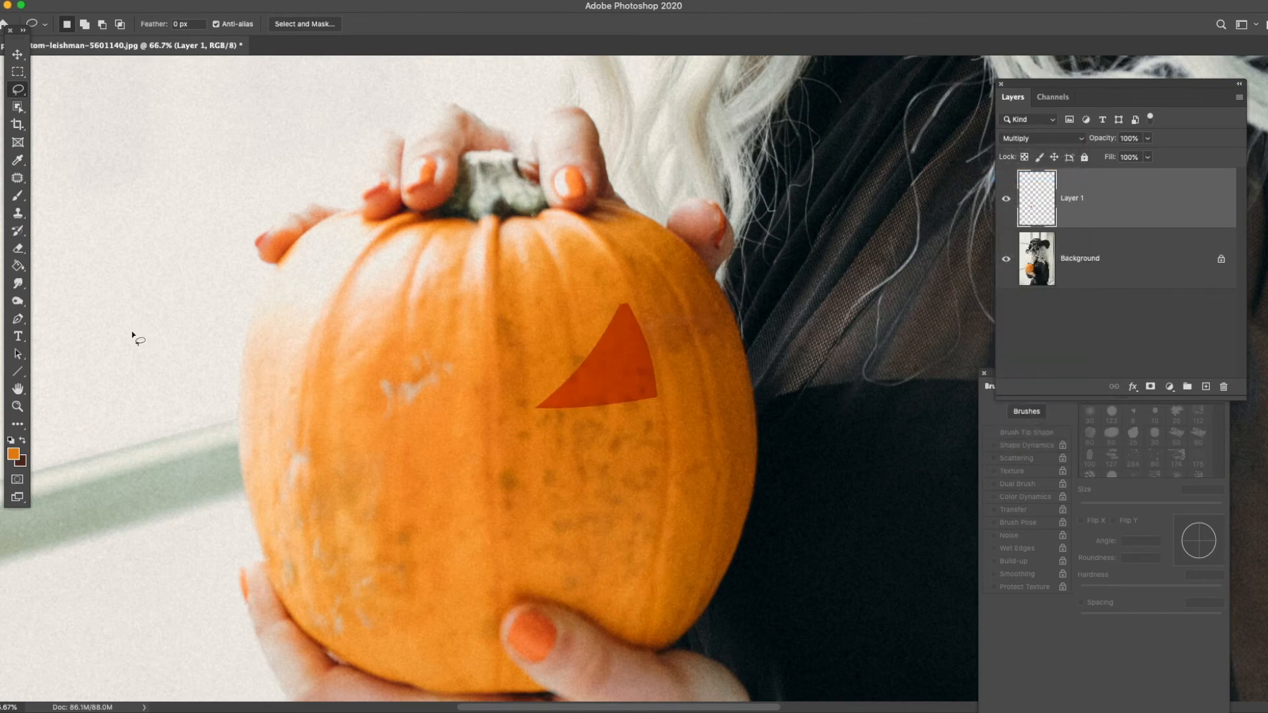
Draw a matching closed eye path with curved sides on the left half of the pumpkin with the Pen tool.
click(18, 320)
click(69, 318)
click(405, 397)
click(340, 293)
click(367, 336)
drag(367, 336, 362, 339)
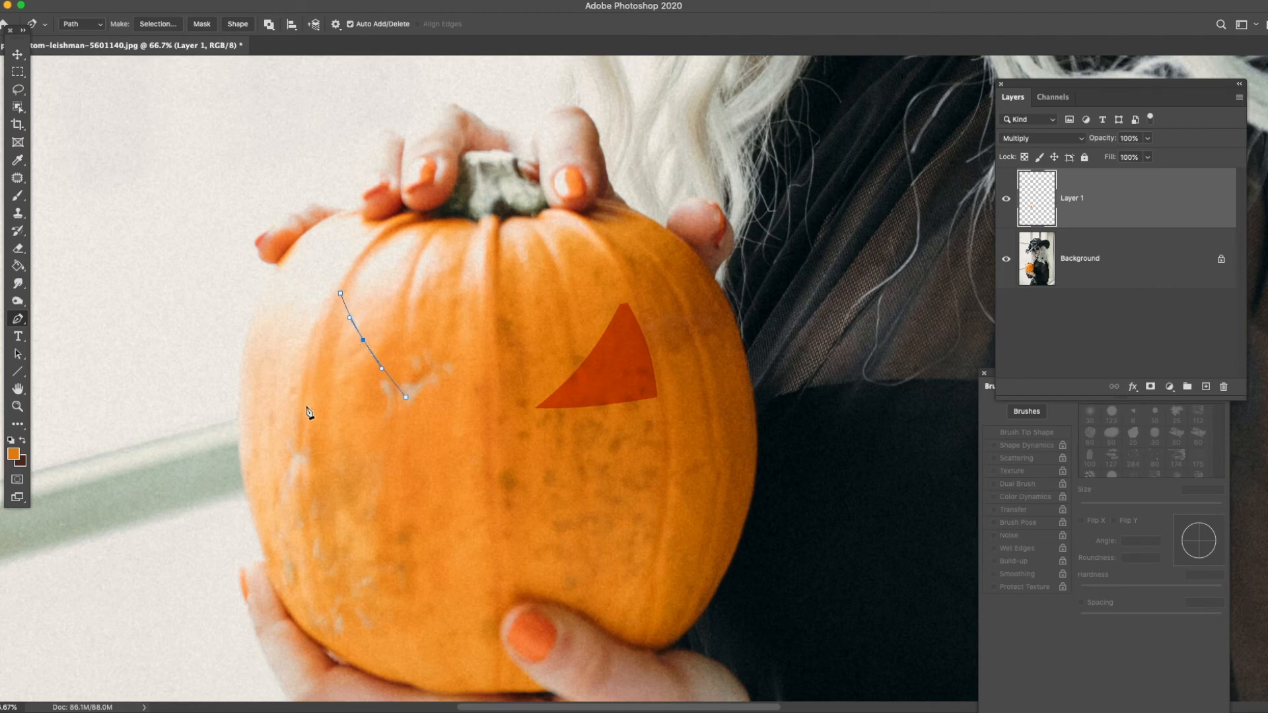
click(288, 388)
click(314, 340)
click(401, 399)
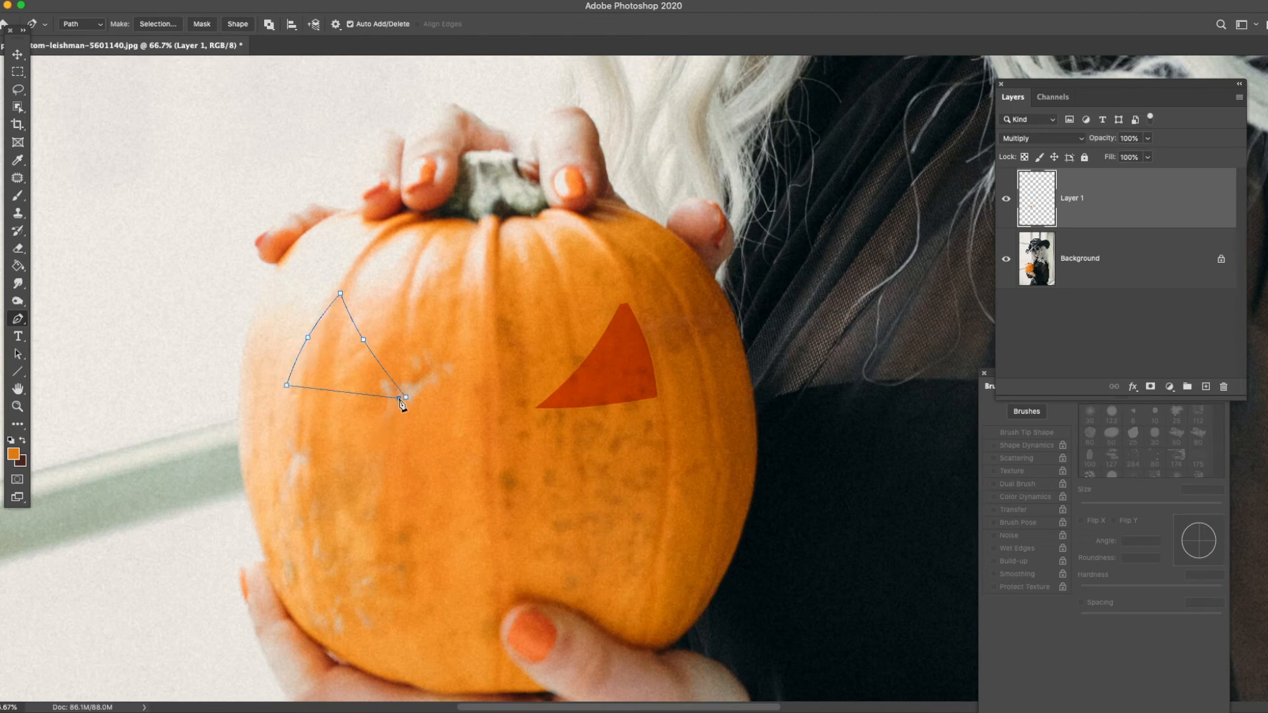
click(342, 393)
drag(342, 393, 342, 399)
Turn the left eye path into a selection, fill it with the orange foreground colour, and deselect it.
right_click(404, 402)
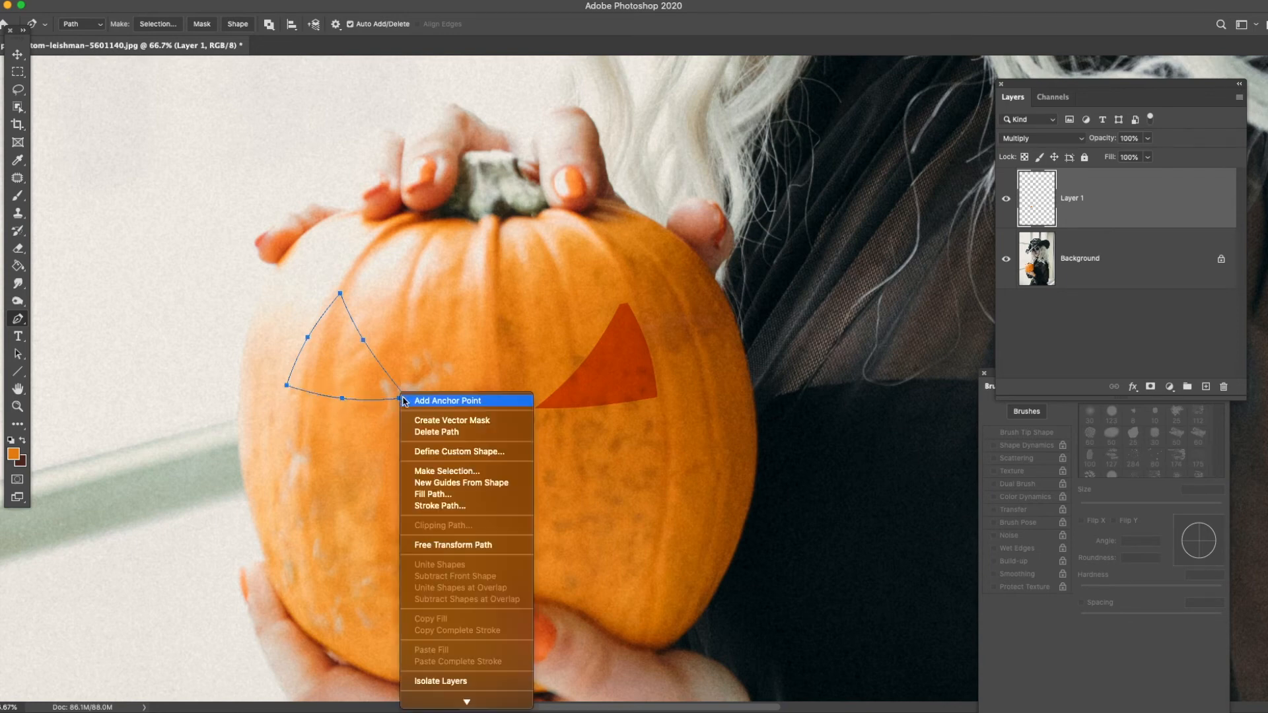
click(456, 471)
click(703, 279)
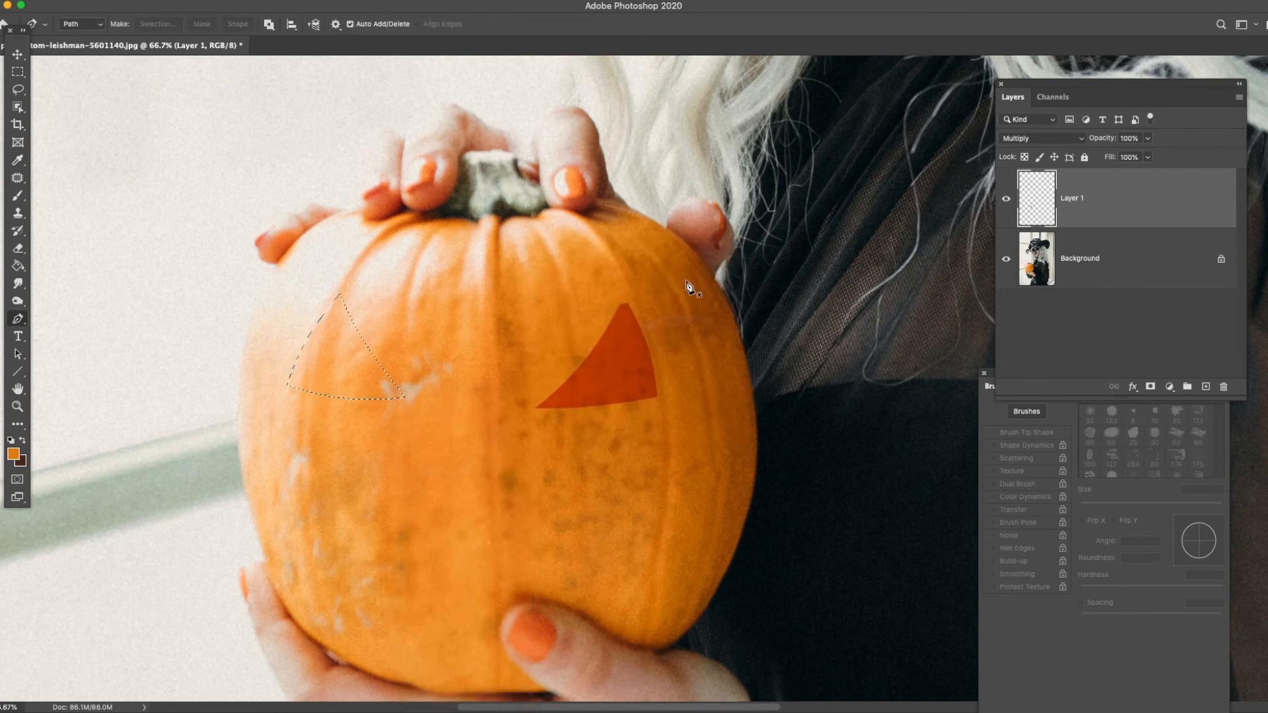
click(18, 265)
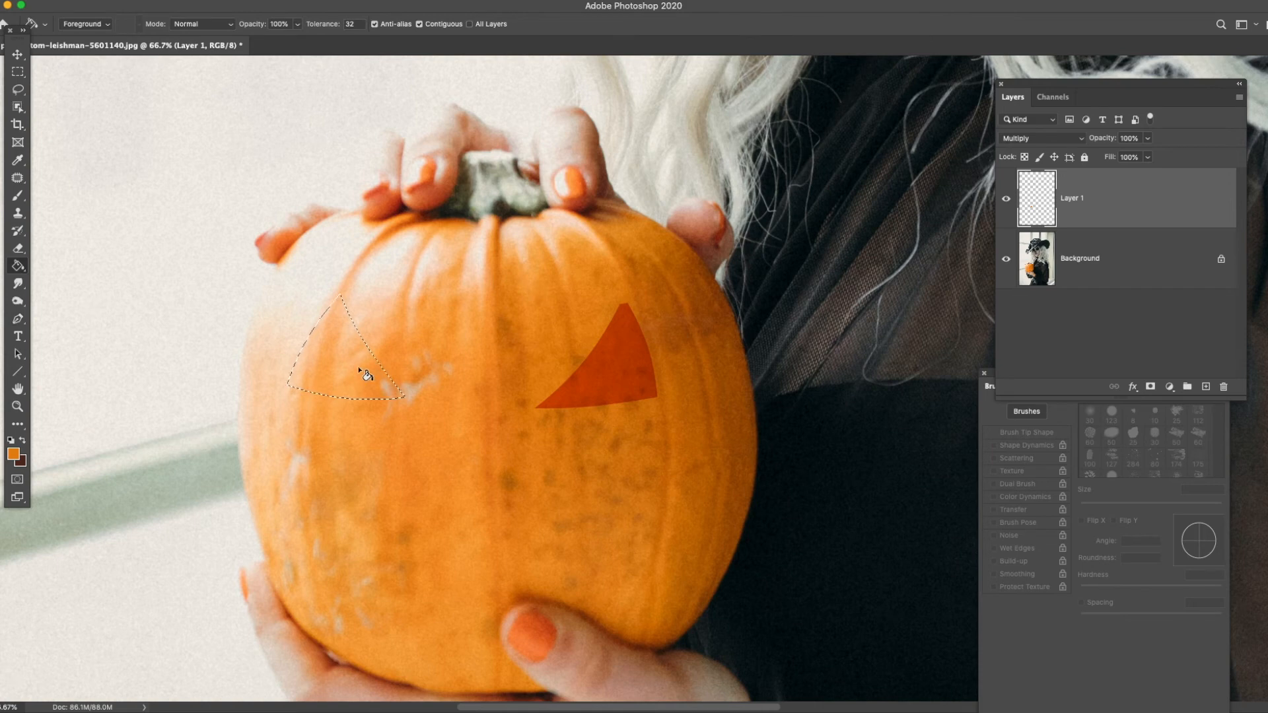
click(379, 369)
click(18, 89)
click(405, 288)
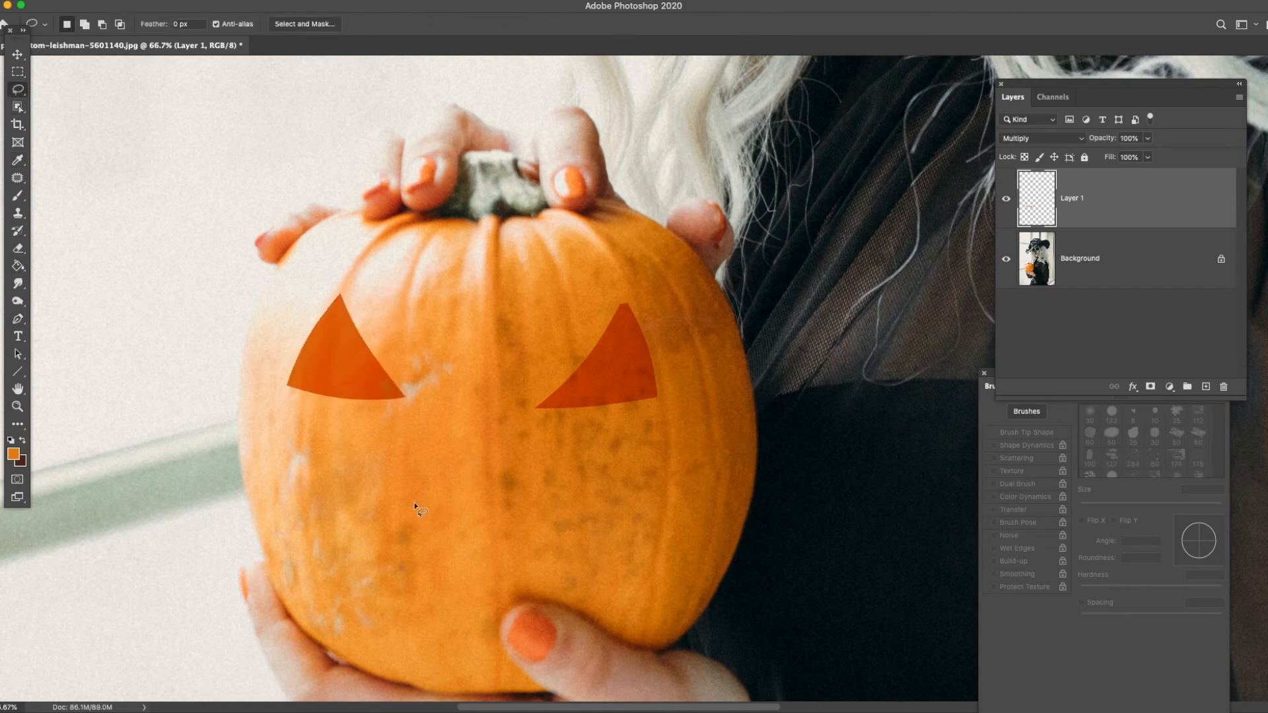
Draw a small closed triangular nose path below and between the pumpkin's eyes.
click(18, 319)
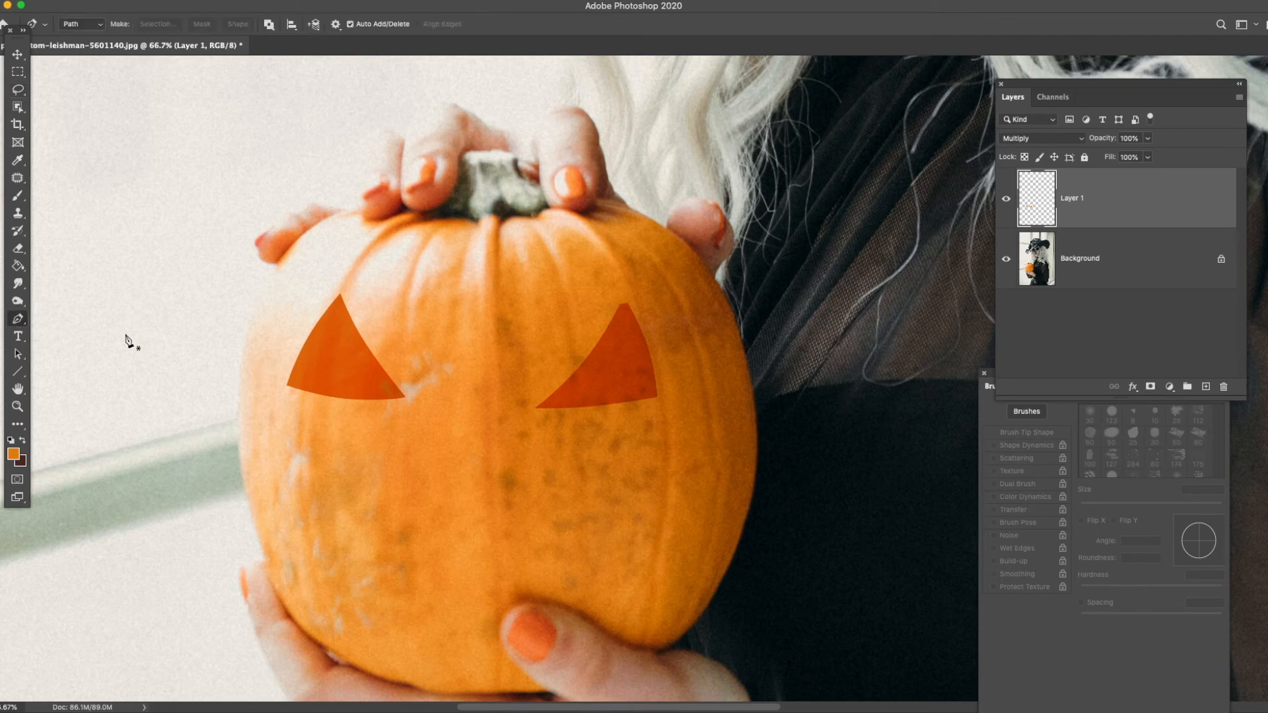
click(457, 427)
click(425, 494)
click(496, 493)
click(457, 428)
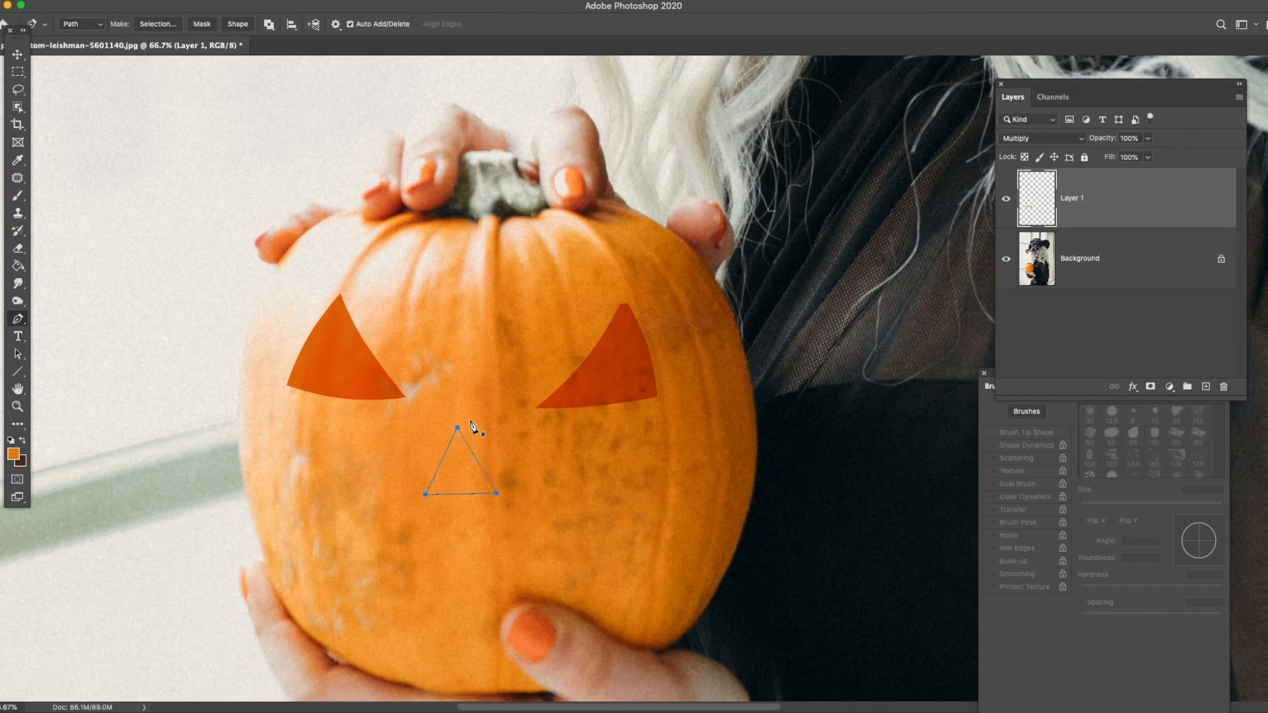
Fill the nose path at 100% opacity with an orange sampled from the pumpkin just above it, and dismiss the path.
right_click(463, 453)
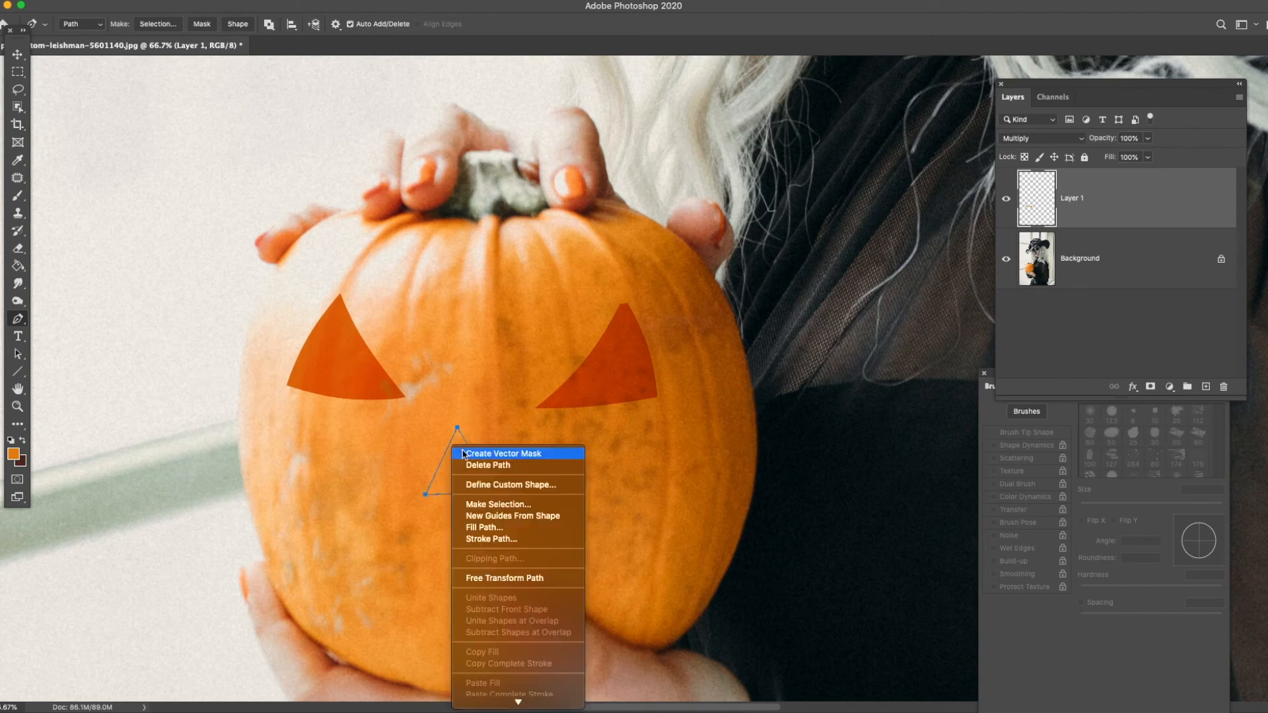
click(498, 529)
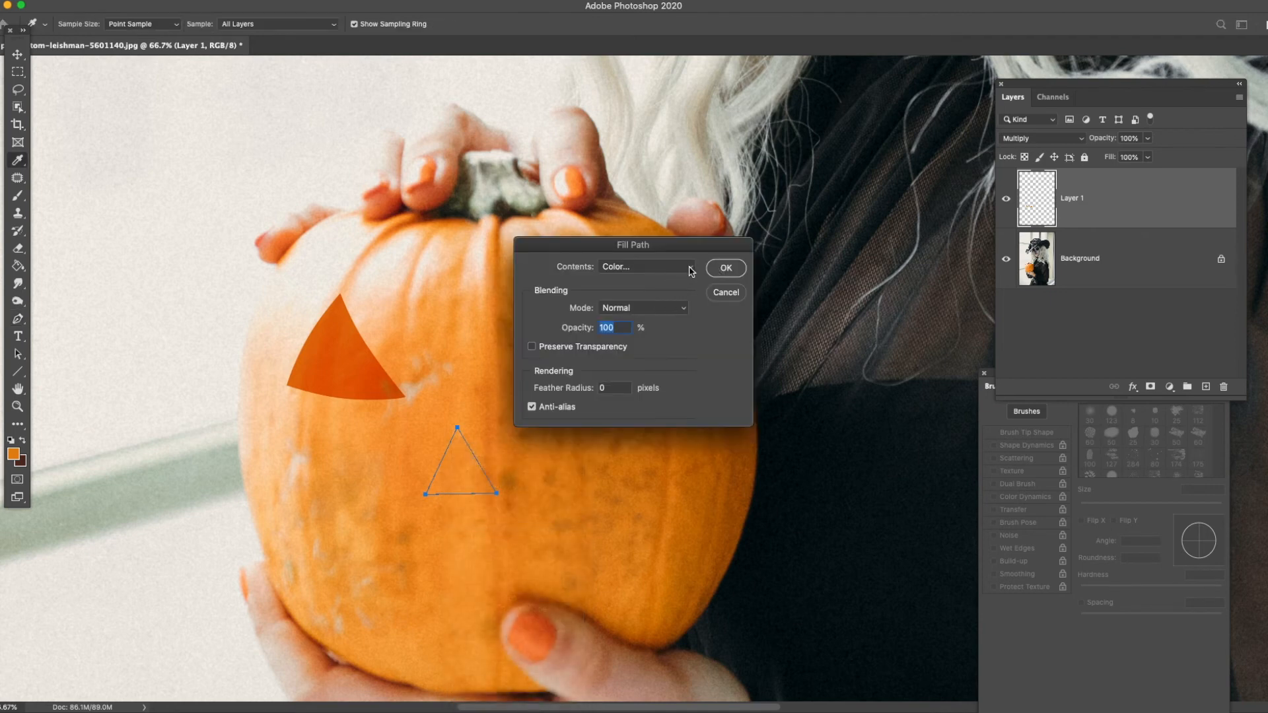
click(691, 267)
click(649, 267)
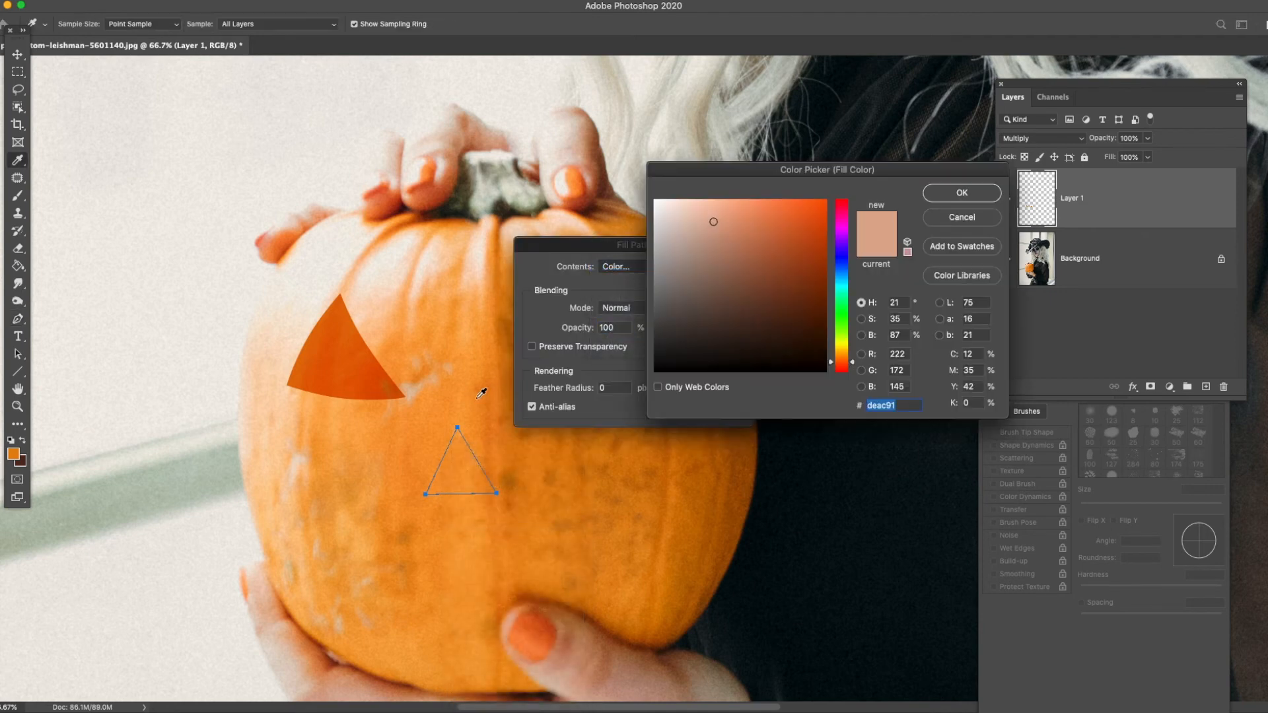
click(466, 397)
click(953, 194)
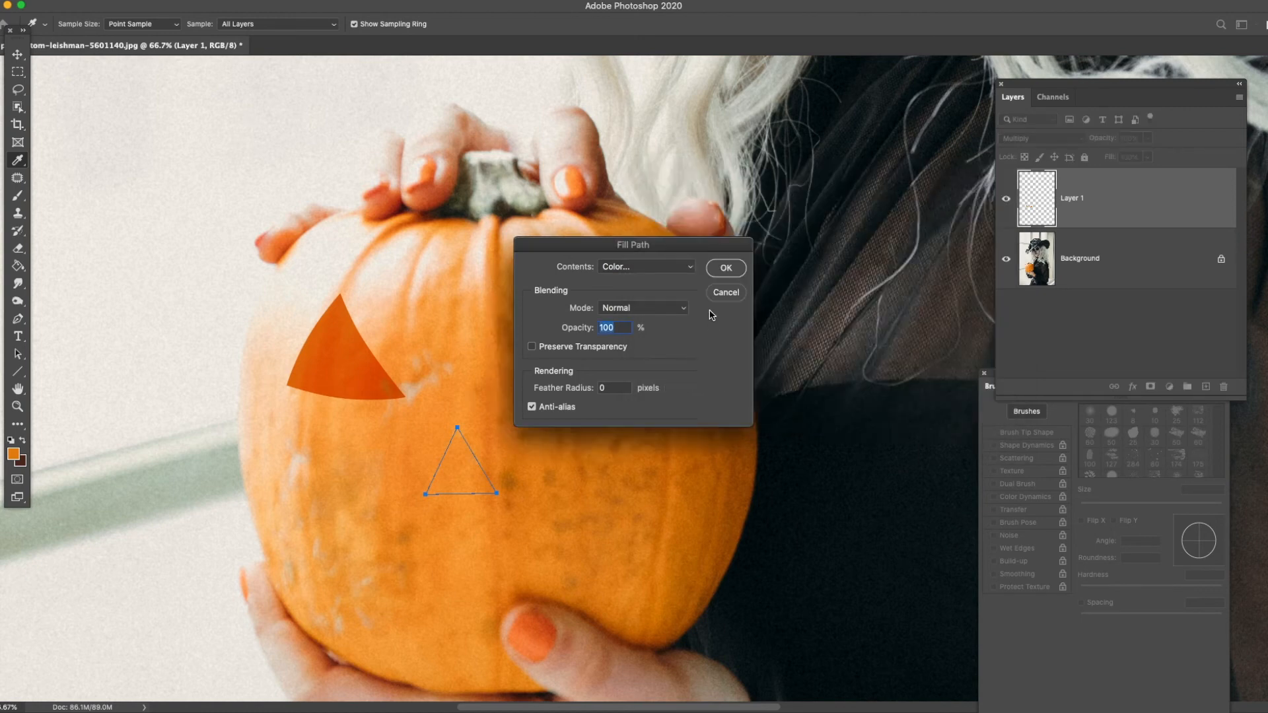
click(727, 268)
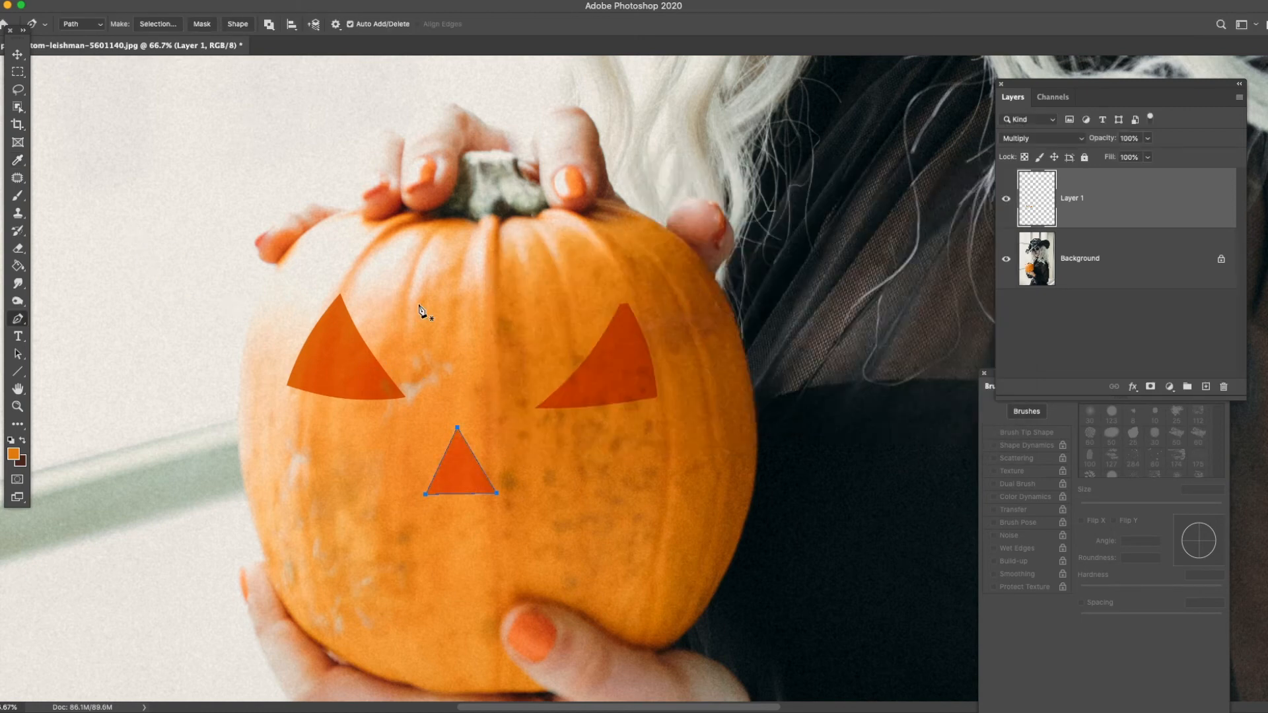
key(Return)
Start a grinning mouth path below the nose with a curved upper lip, a curved lower left edge and a square tooth notch.
click(651, 485)
click(301, 480)
click(457, 483)
drag(459, 485, 456, 527)
click(301, 480)
drag(446, 594, 346, 566)
click(452, 560)
click(500, 593)
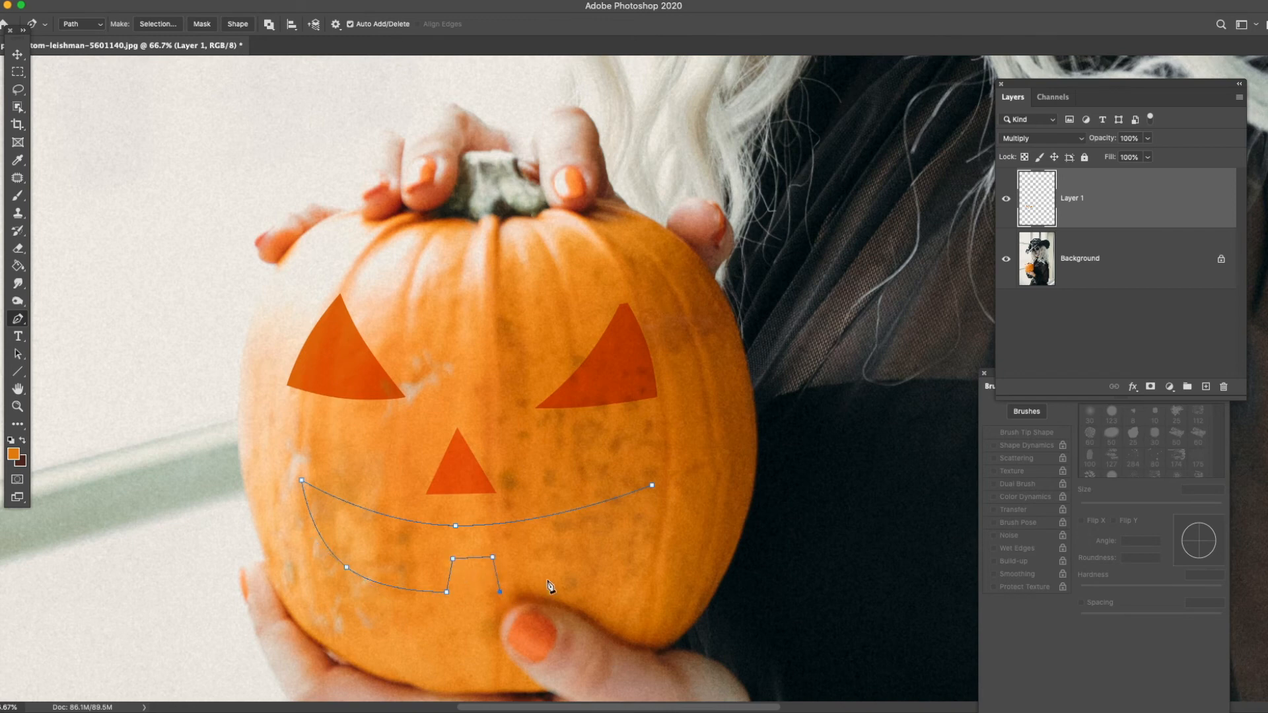
Continue the mouth's lower edge with a narrower tooth notch on the right and close the path at the right corner.
click(556, 574)
click(529, 583)
drag(531, 587, 535, 589)
click(553, 543)
click(580, 563)
click(651, 495)
click(617, 529)
Fill the mouth path with the same orange fill colour at 100% opacity.
right_click(624, 510)
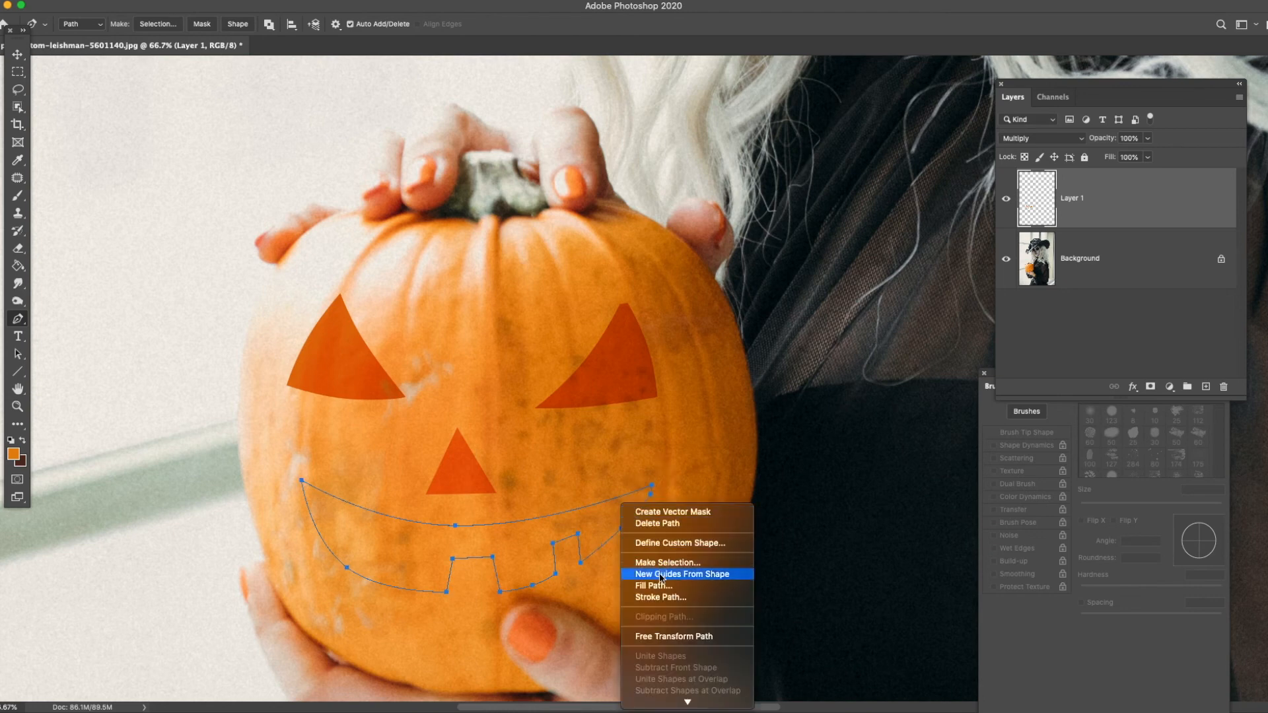
click(655, 586)
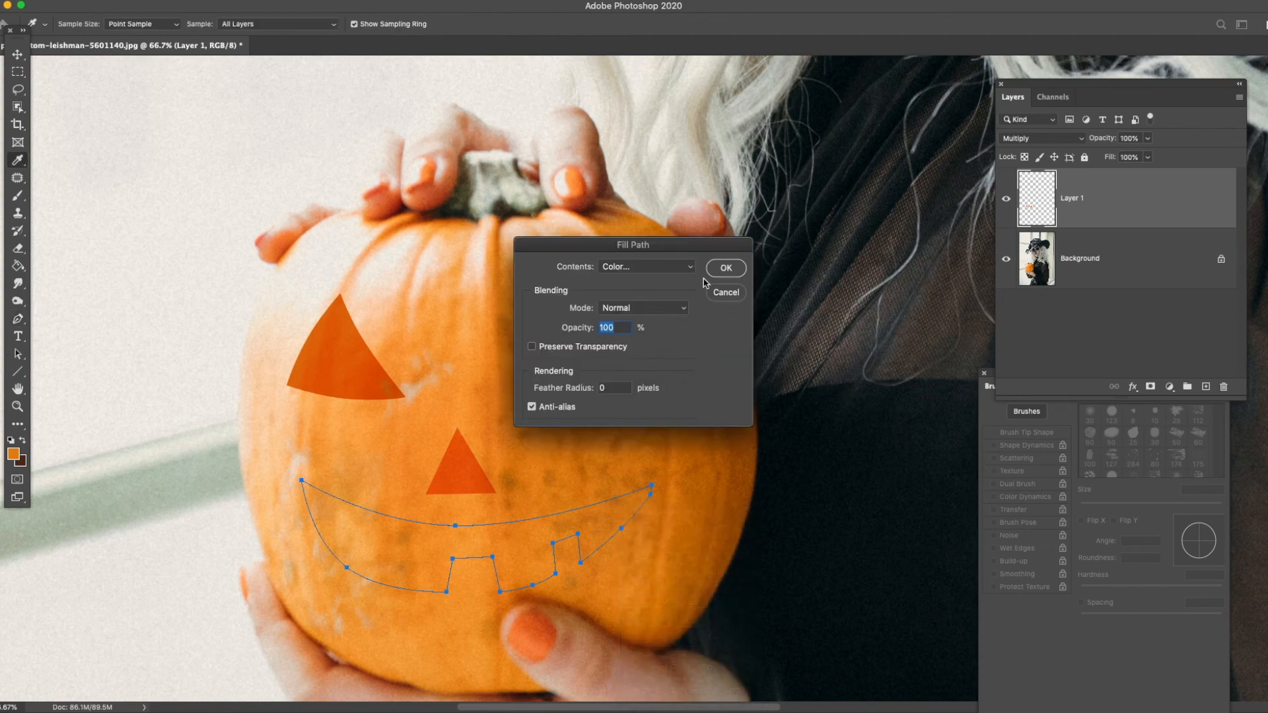
click(725, 268)
key(p)
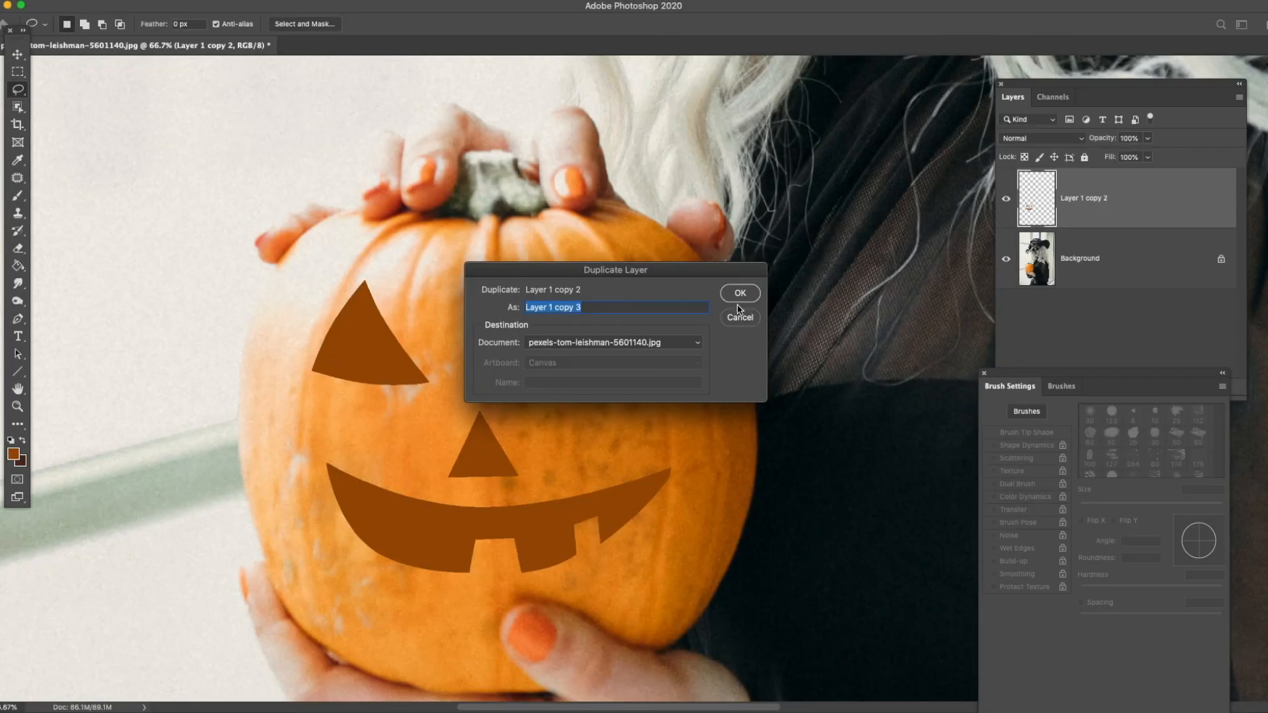
Duplicate Layer 1 copy 2 as Layer 1 copy 3 and set the new copy's brightness to -85.
click(739, 295)
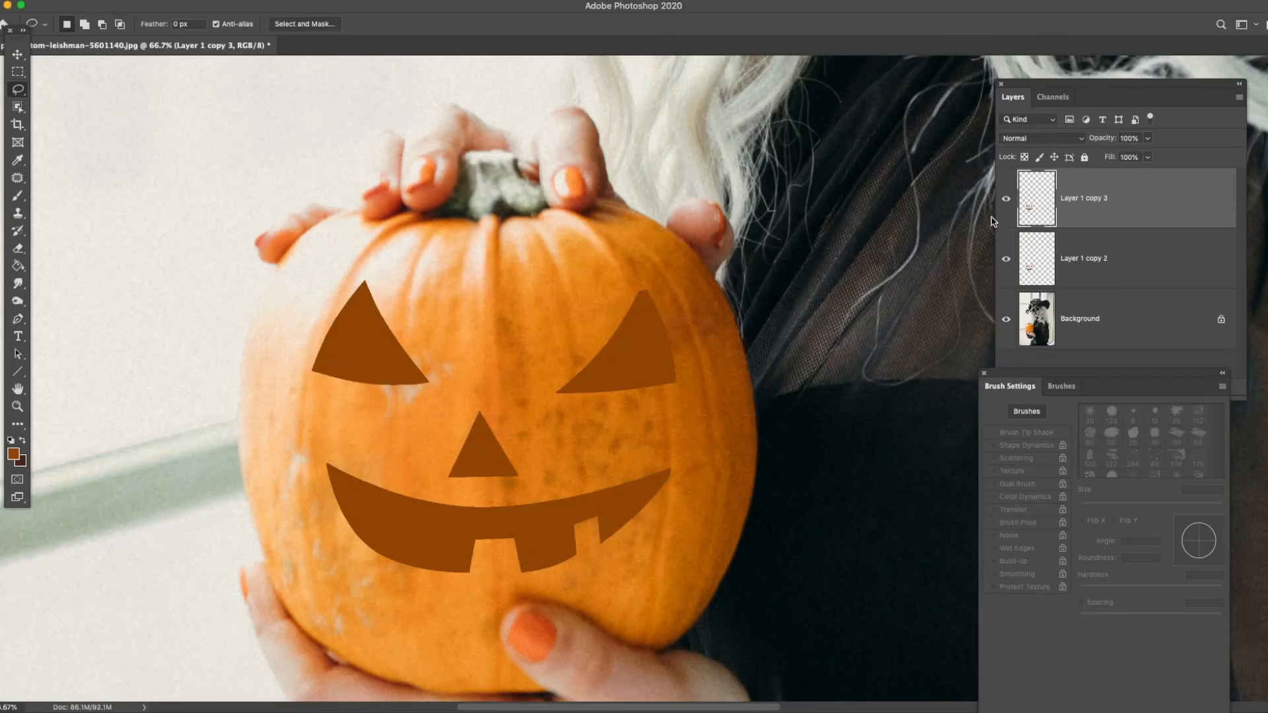
click(159, 2)
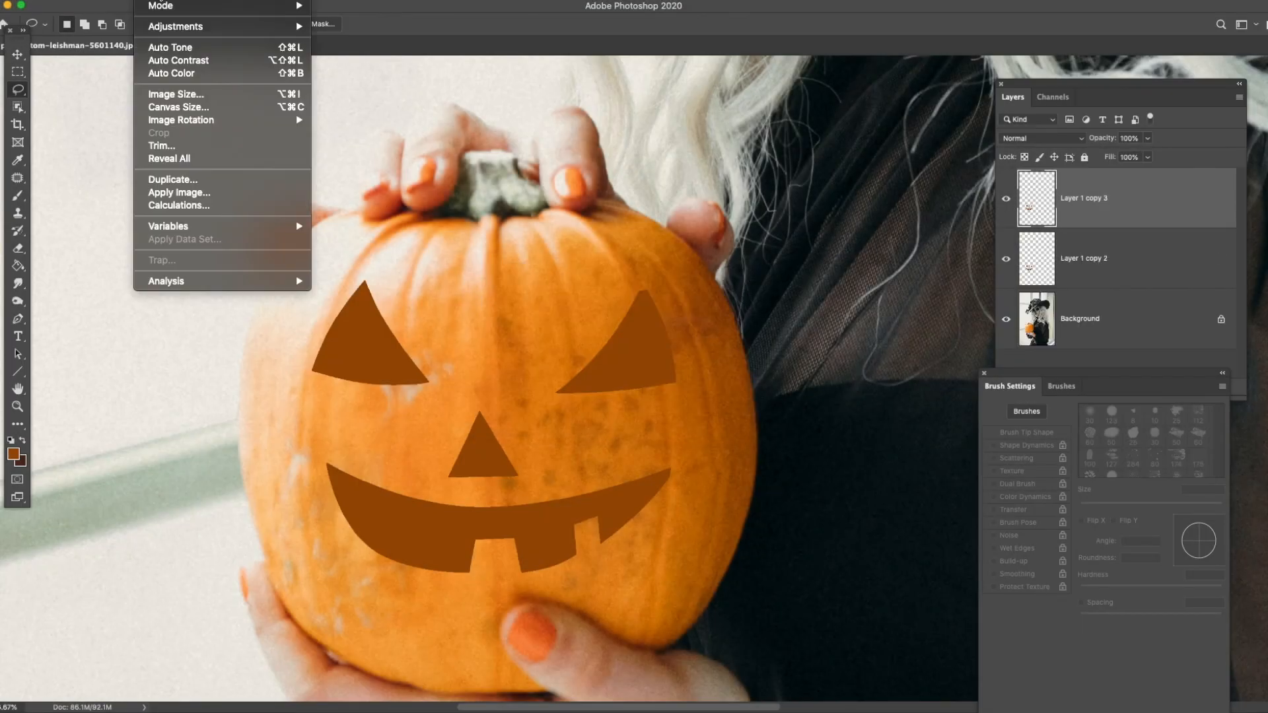
mouse_move(178, 30)
click(373, 26)
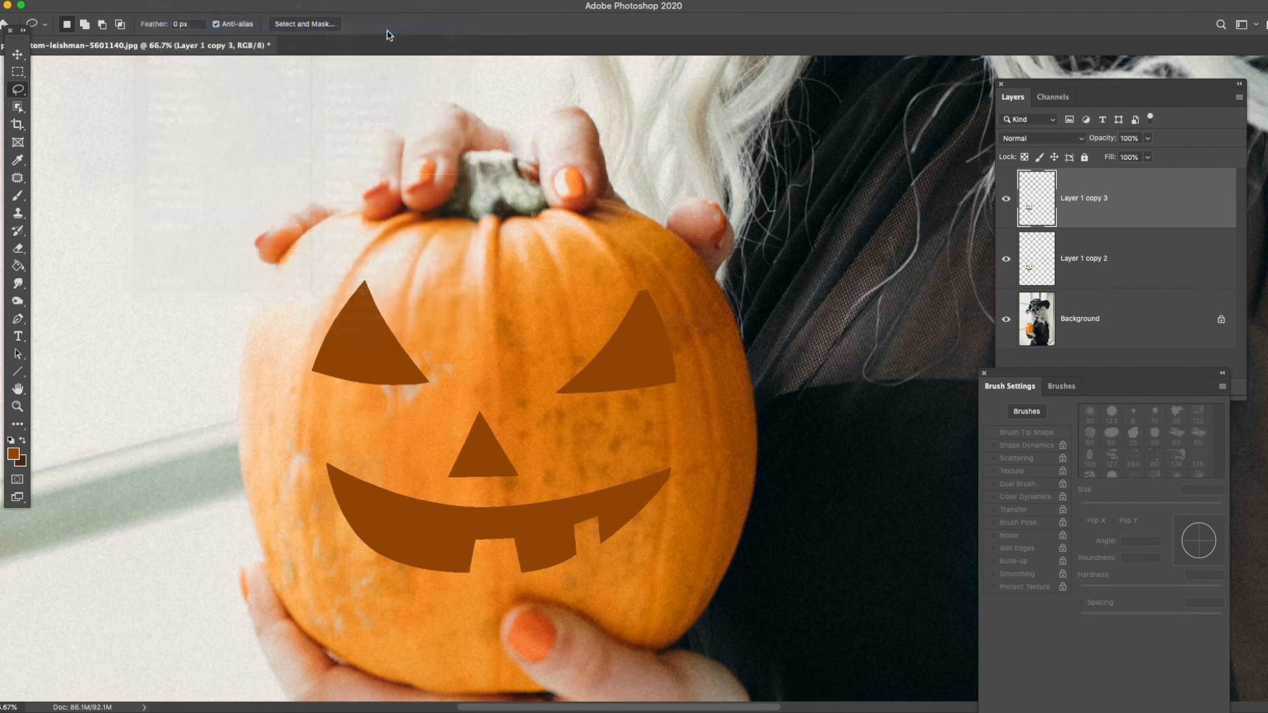
click(926, 123)
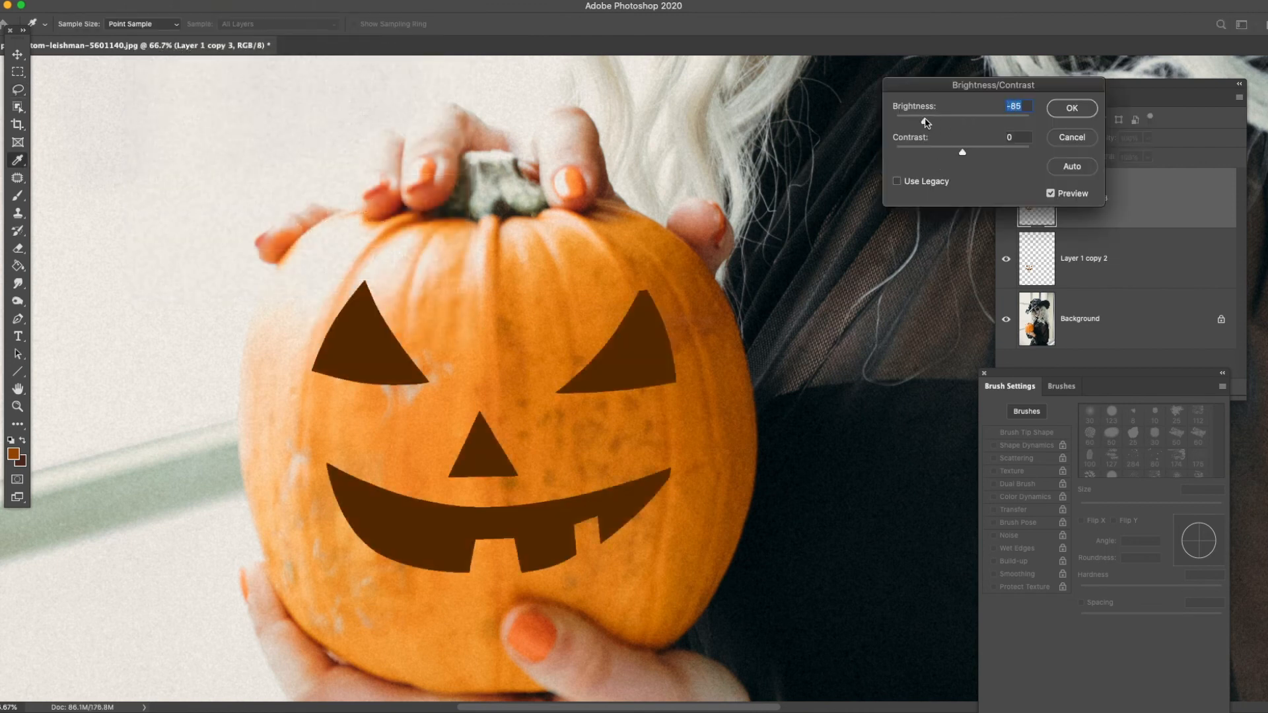
click(1070, 109)
key(l)
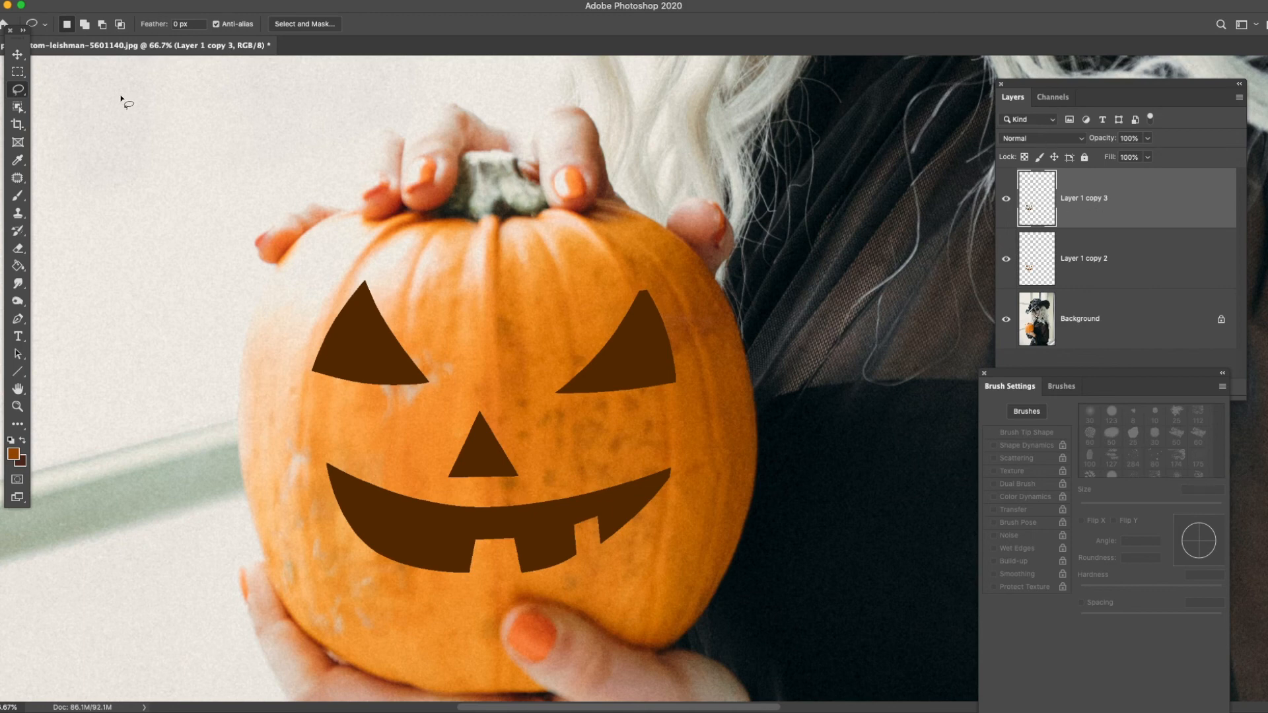
Scale the dark face on Layer 1 copy 3 to 93.74% and offset it slightly upward from the lighter face.
click(18, 54)
drag(497, 281, 493, 299)
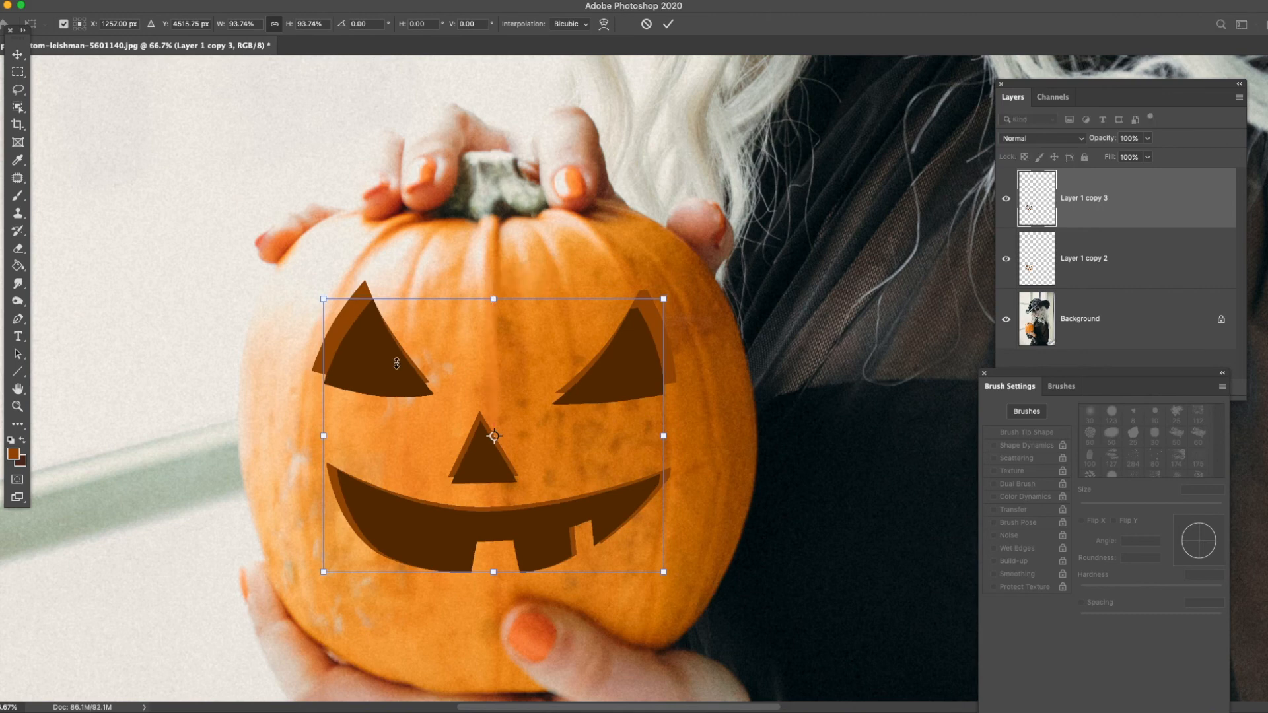
drag(394, 375, 394, 358)
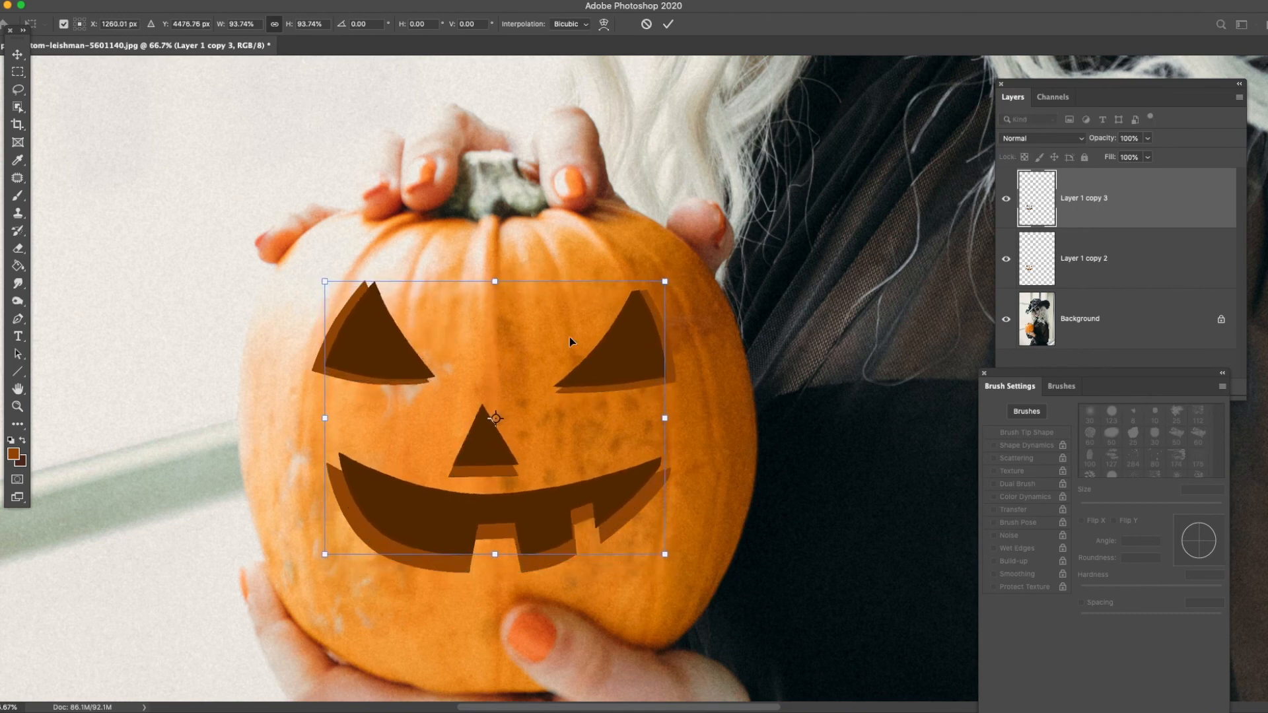
key(l)
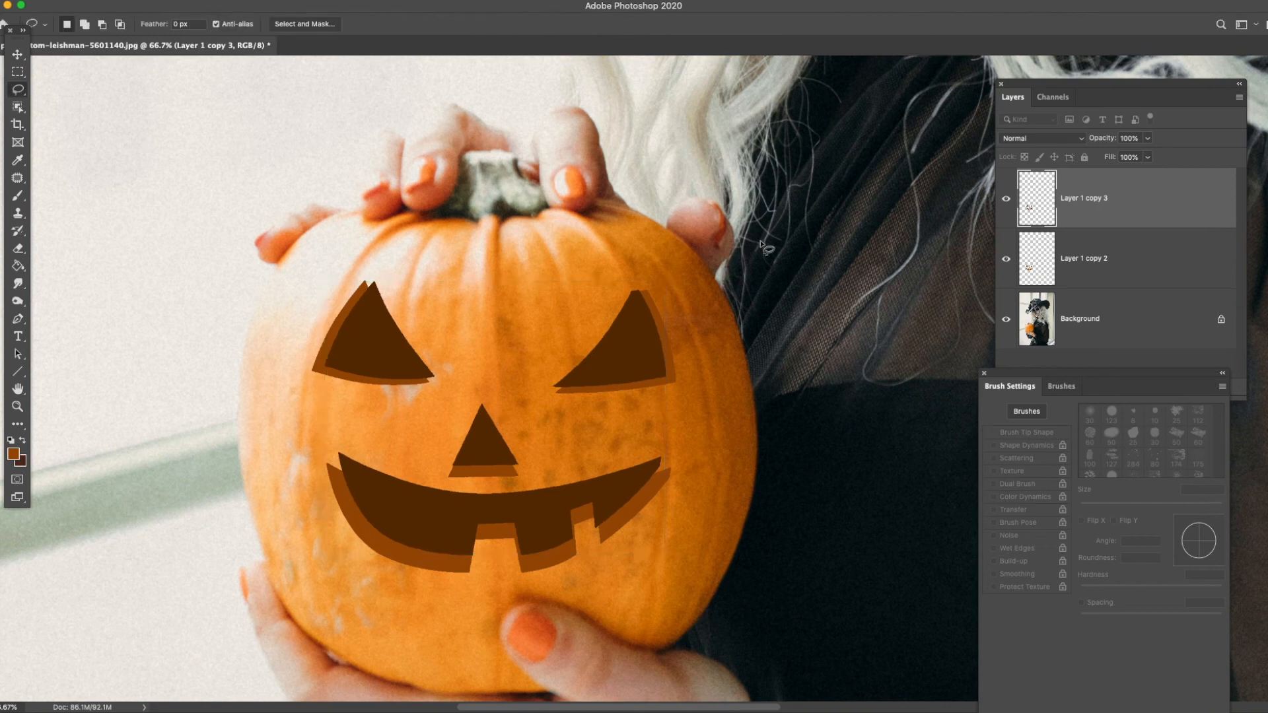
Mask Layer 1 copy 3 with the outline of Layer 1 copy 2 so the dark shapes stay inside the carved openings.
click(1026, 268)
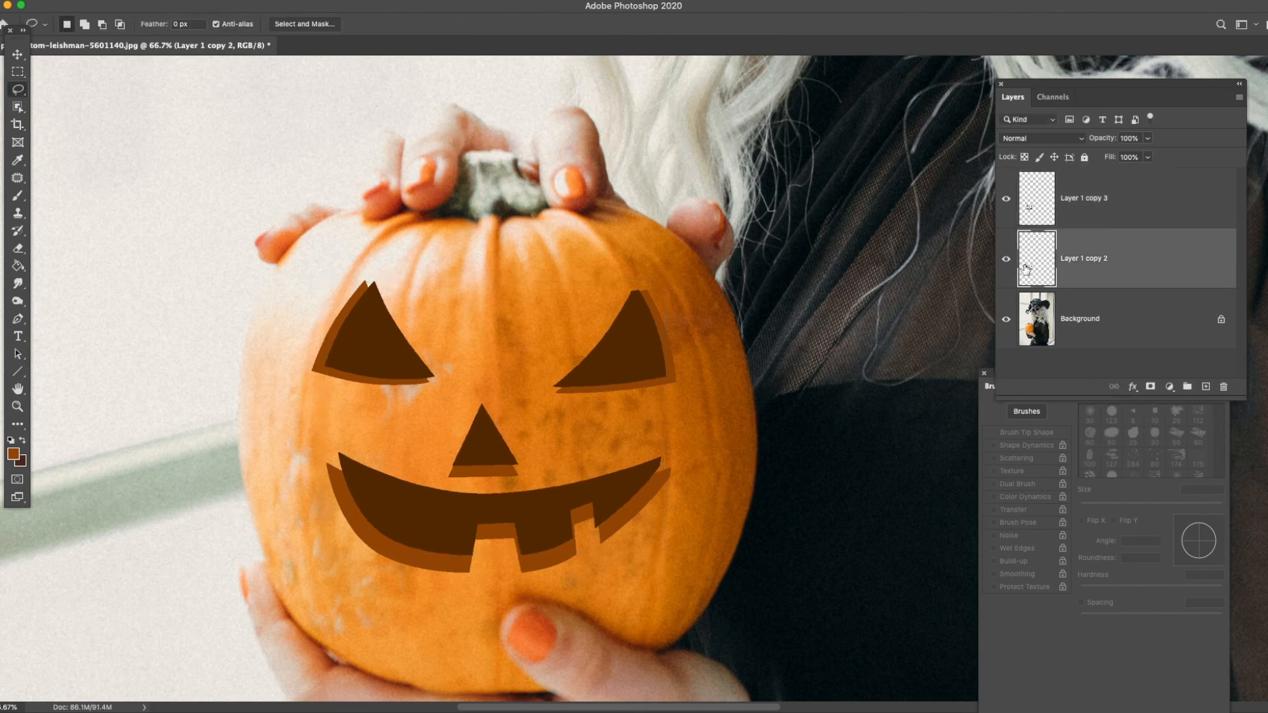
click(1006, 198)
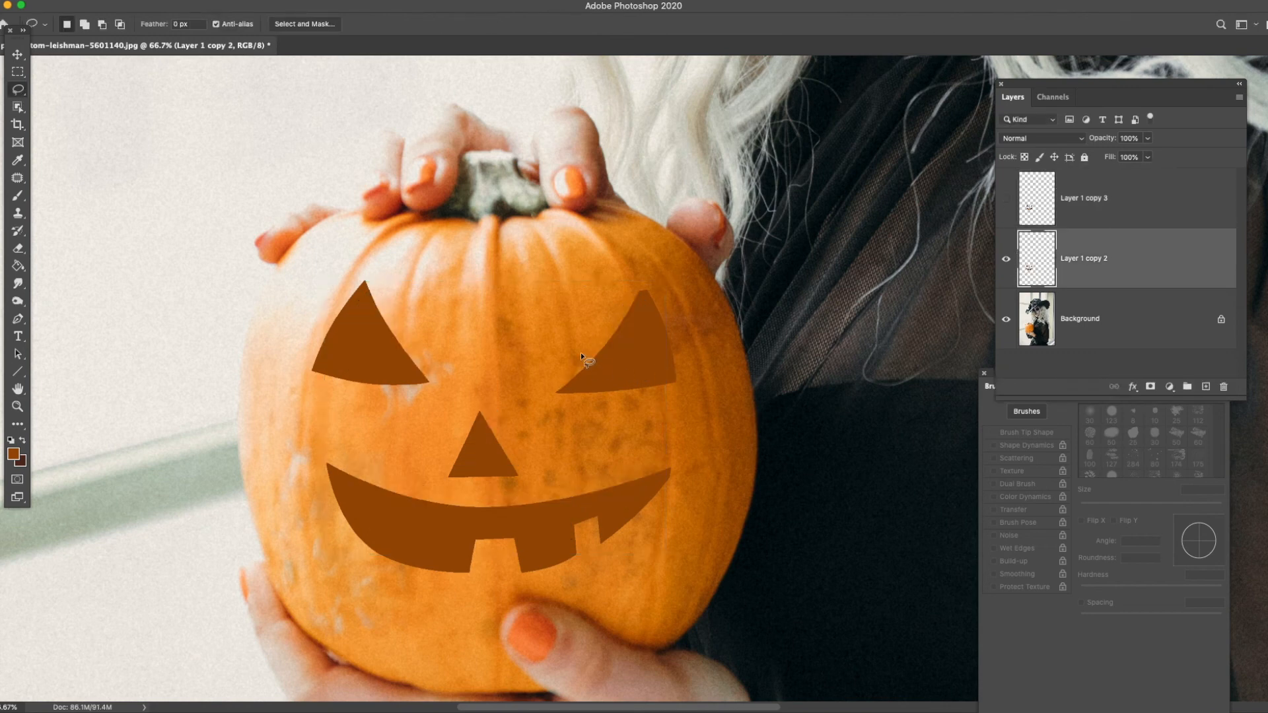
super+click(1028, 271)
click(1006, 198)
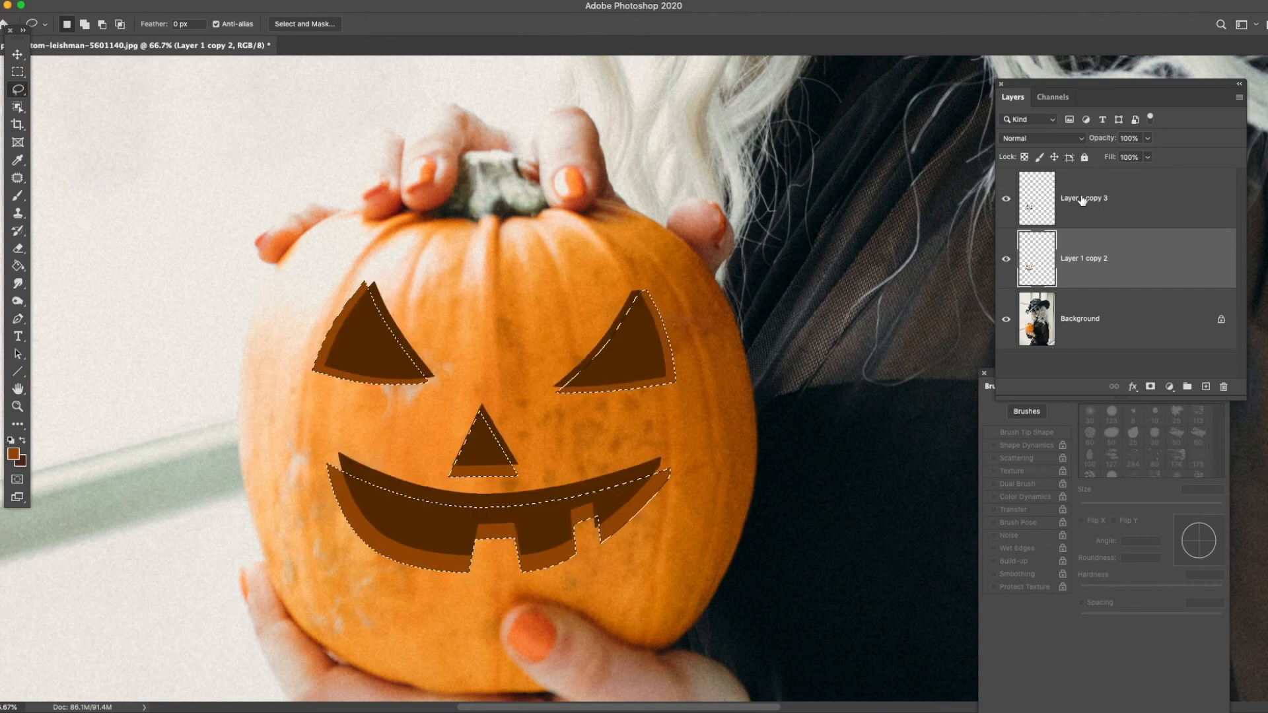
click(1036, 199)
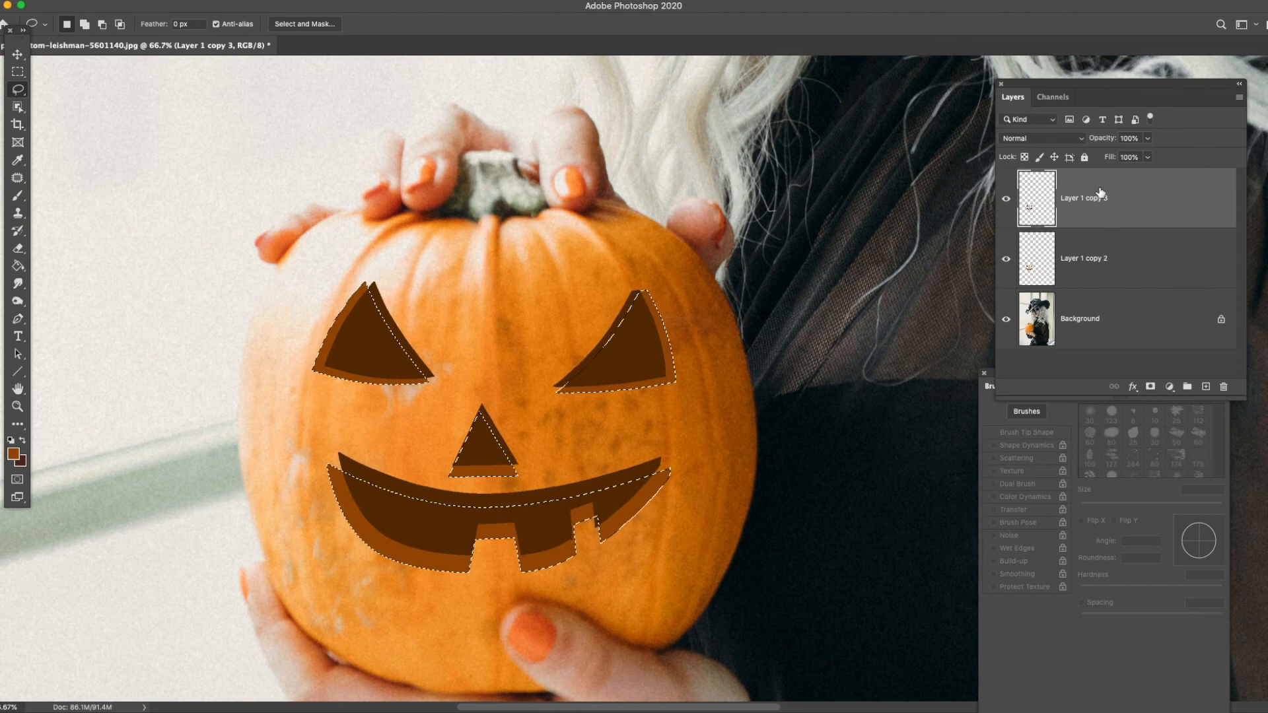
click(1150, 388)
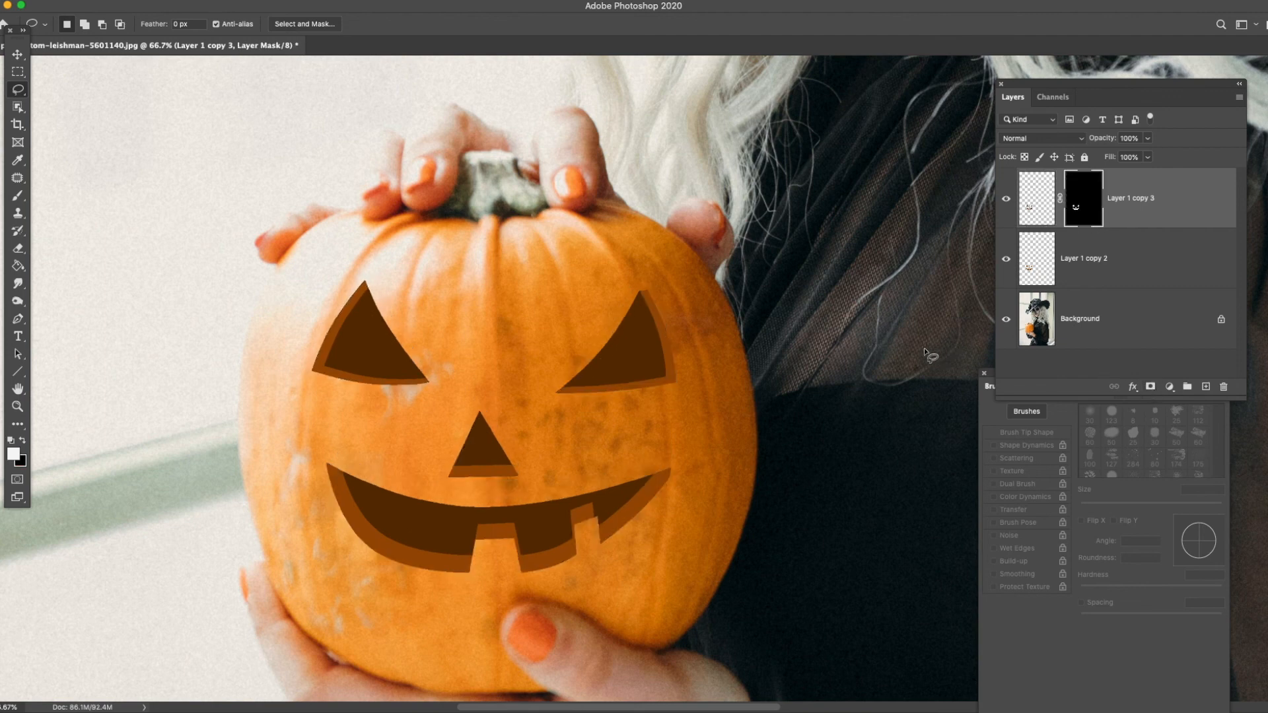
Combine Layer 1 copy 3 and Layer 1 copy 2 into one rasterized layer by grouping them and converting the group to a smart object.
click(1133, 269)
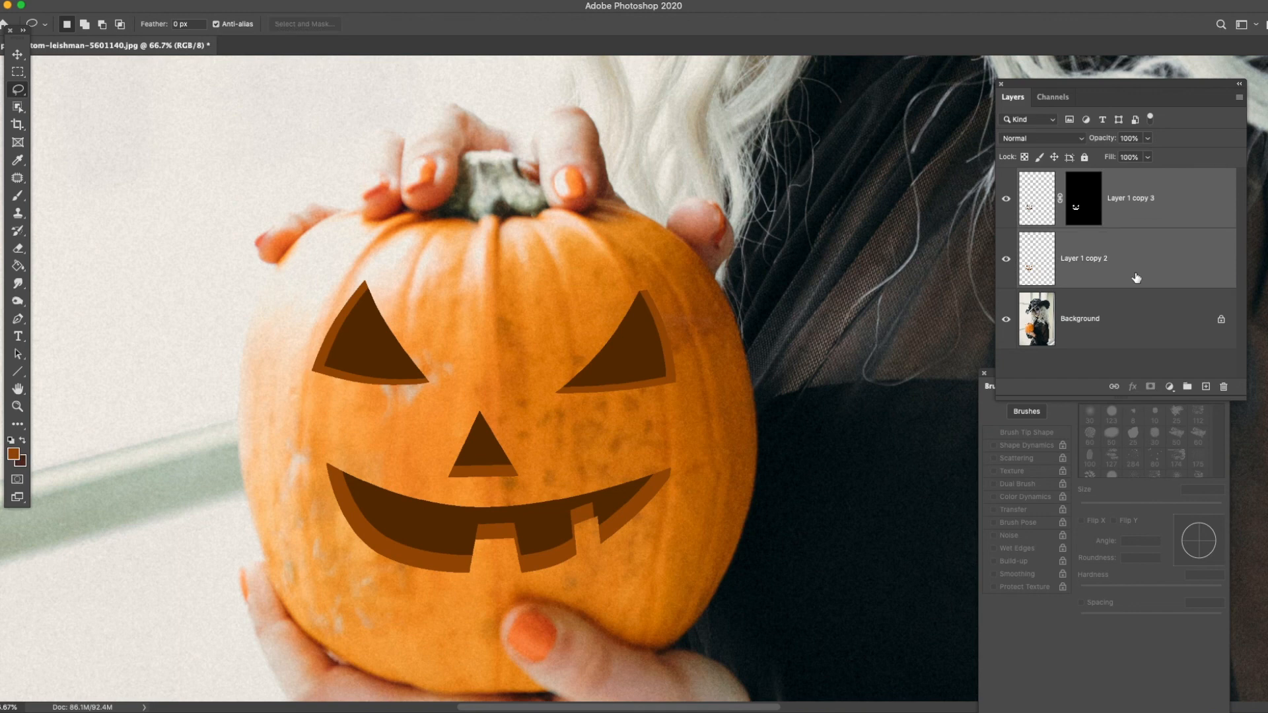
key(super+g)
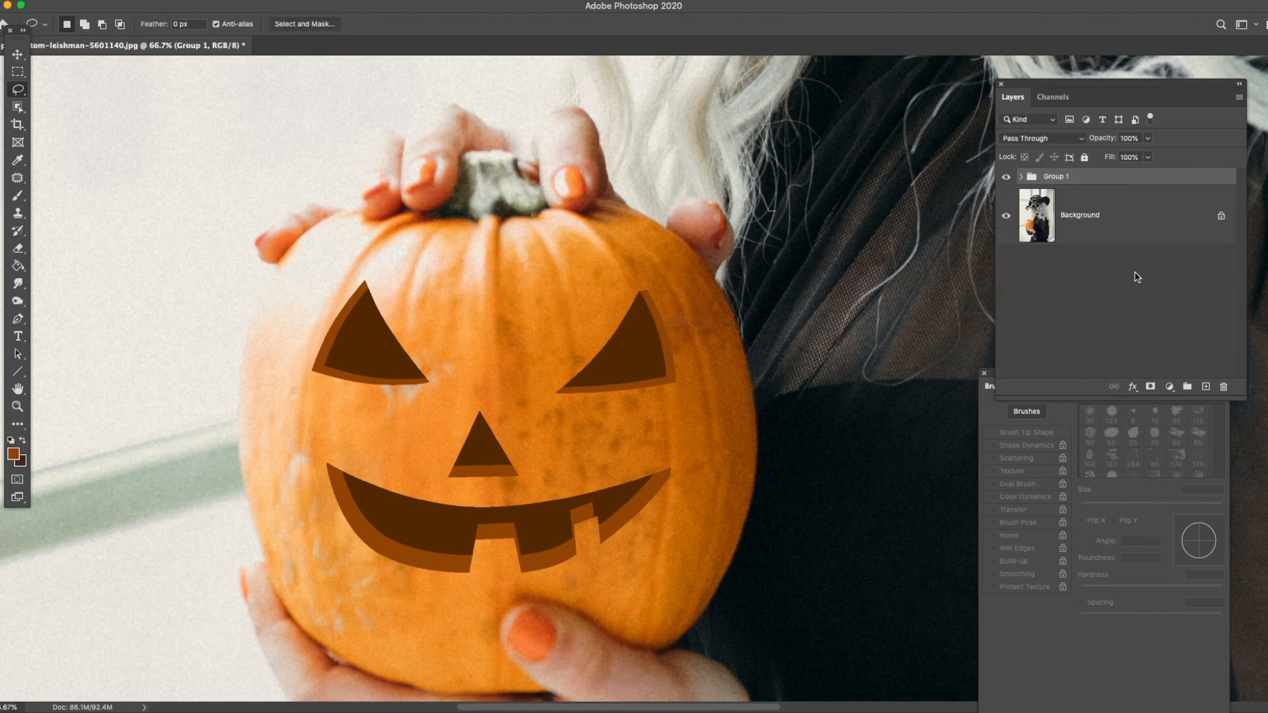
right_click(1098, 180)
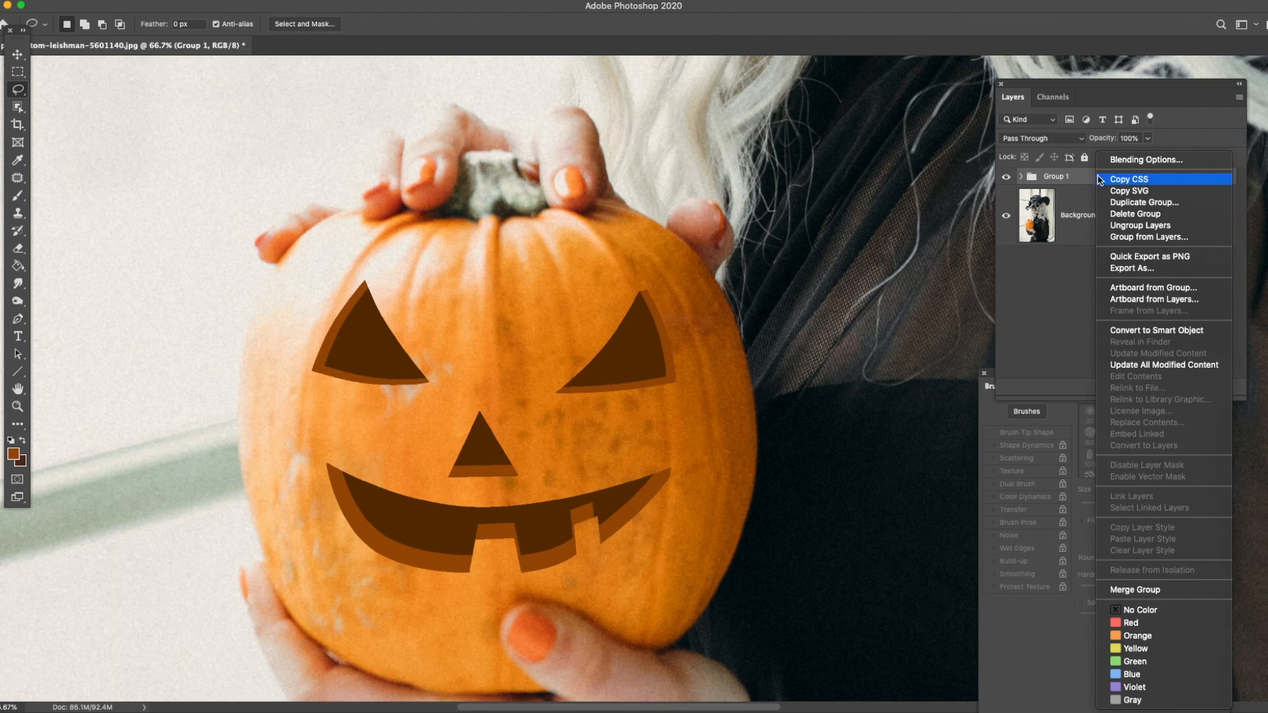
click(1171, 336)
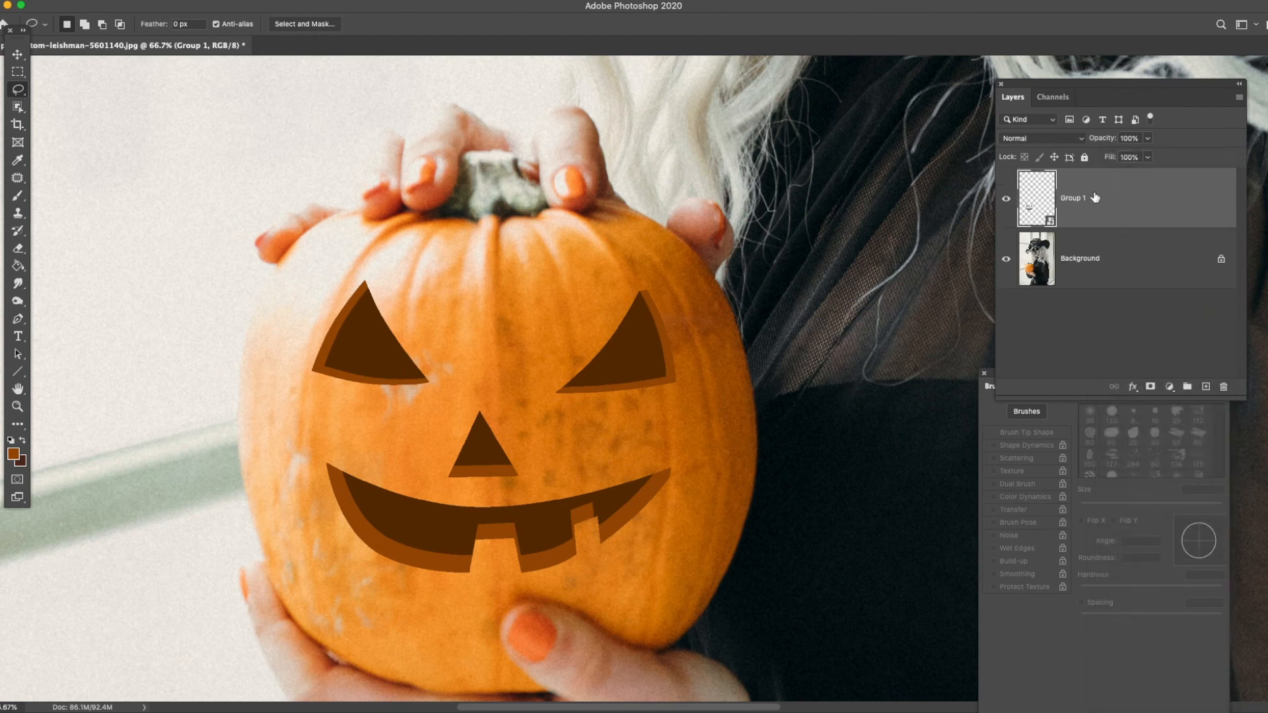
right_click(1098, 193)
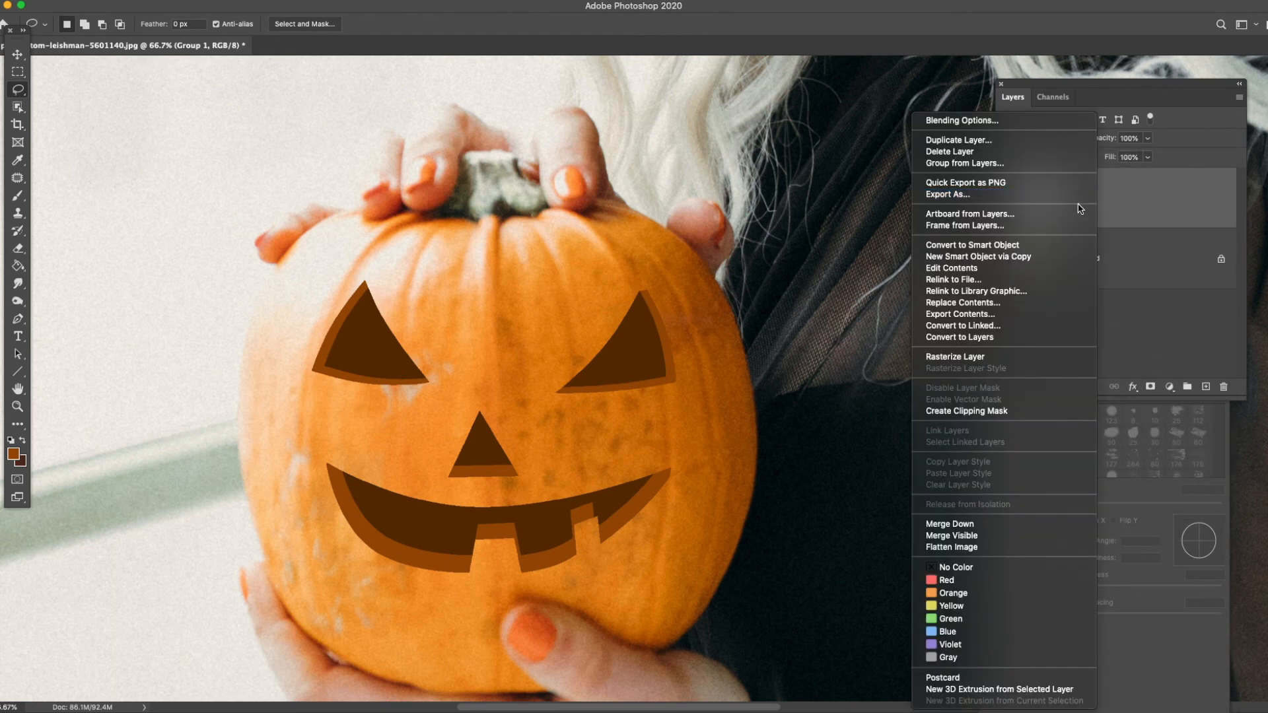
click(1005, 358)
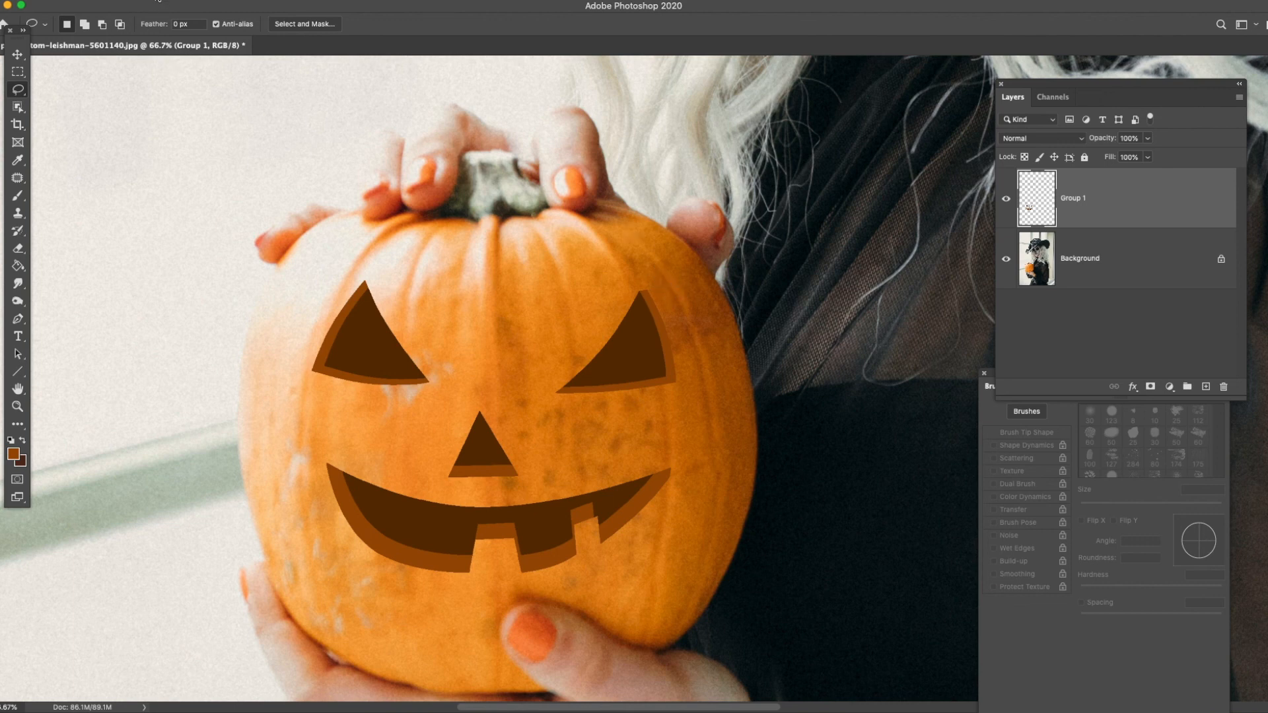
Adjust the carved face's Hue/Saturation to saturation -19 and lightness +6.
click(159, 0)
mouse_move(199, 28)
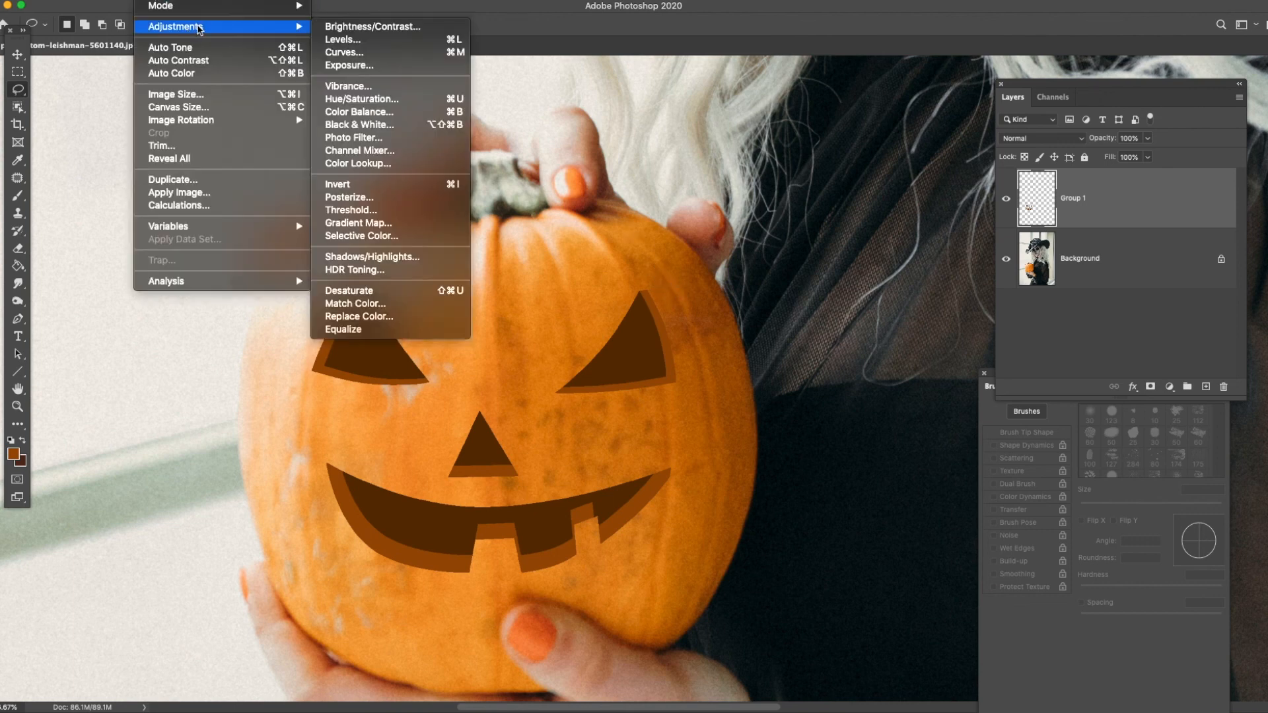
click(379, 101)
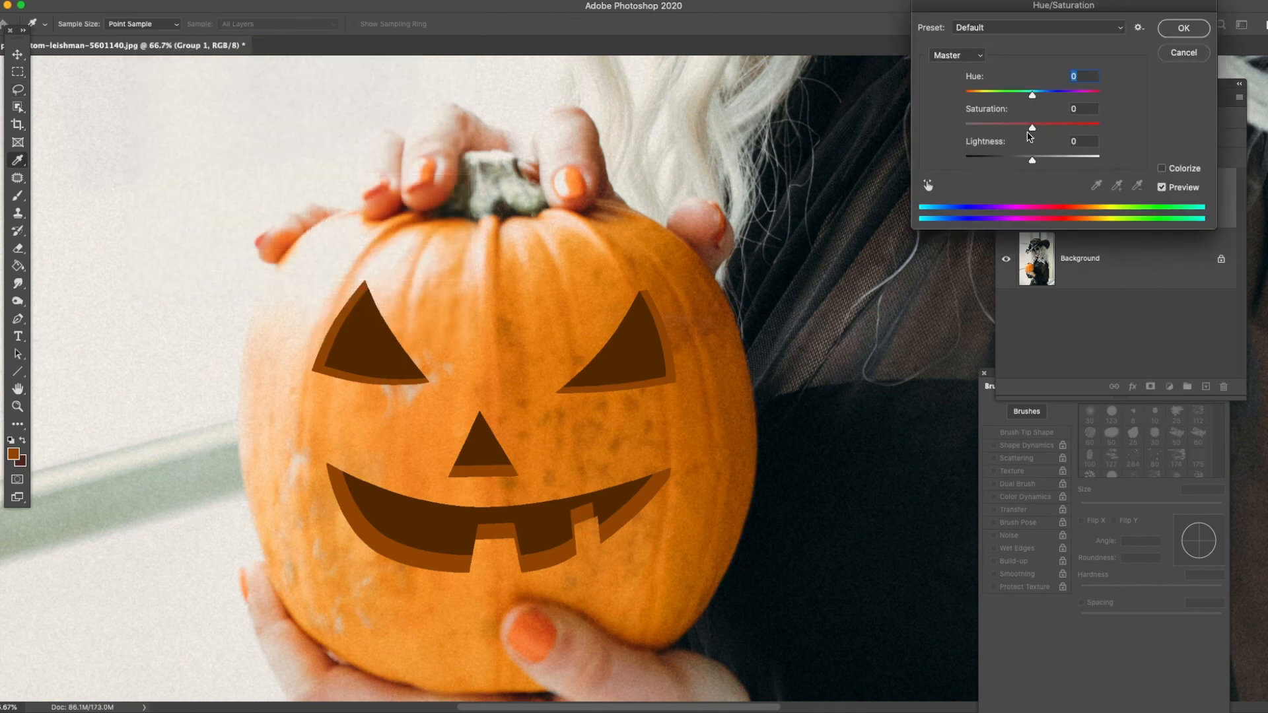
drag(1033, 130, 1021, 130)
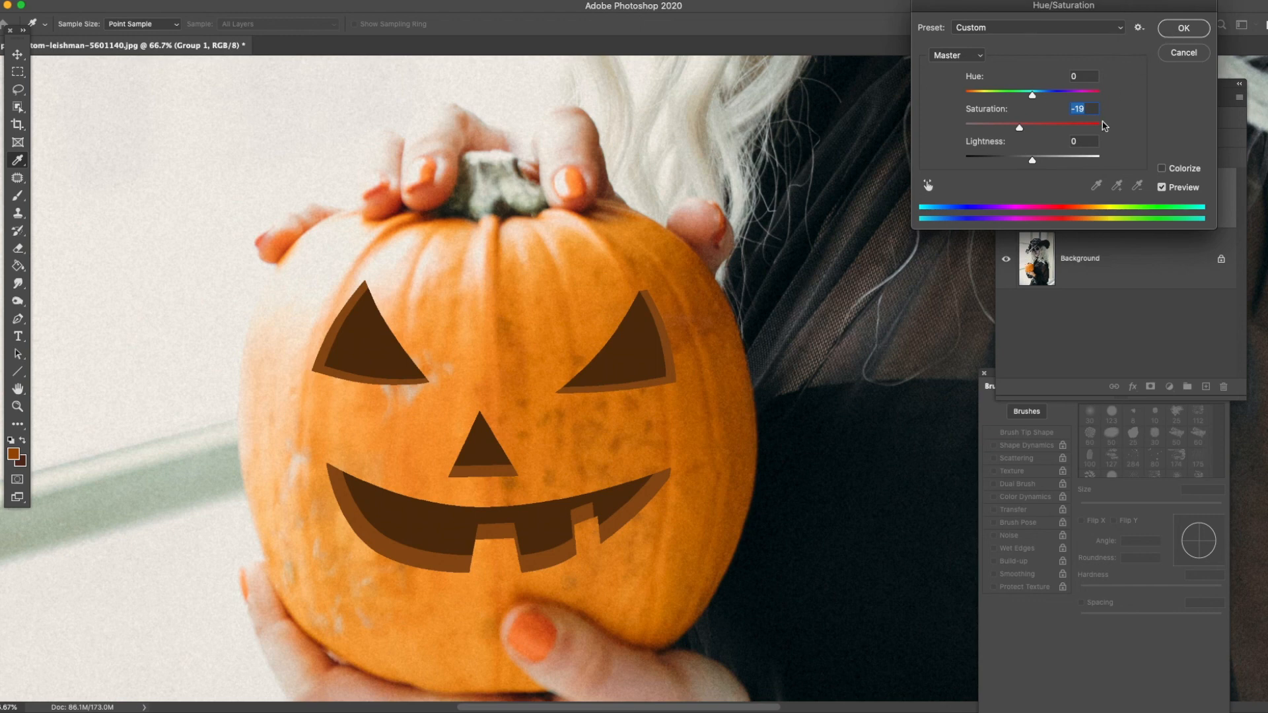
drag(1036, 163, 1040, 164)
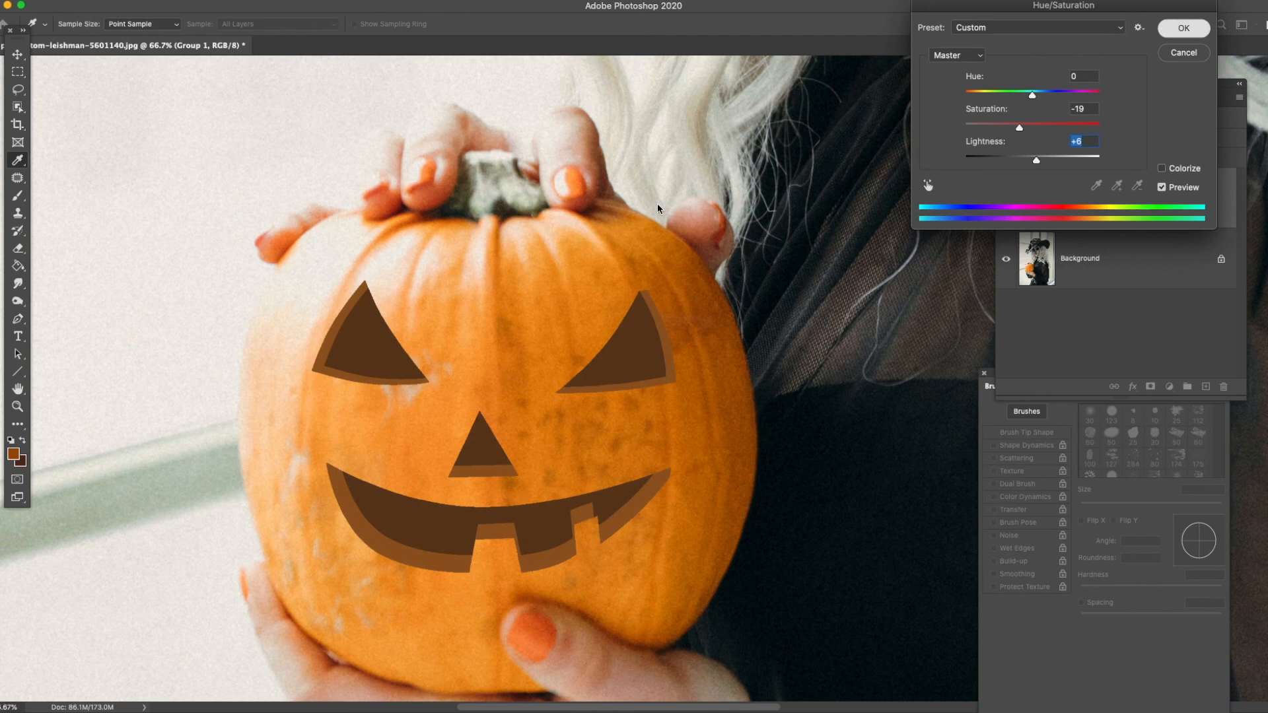
key(Return)
key(l)
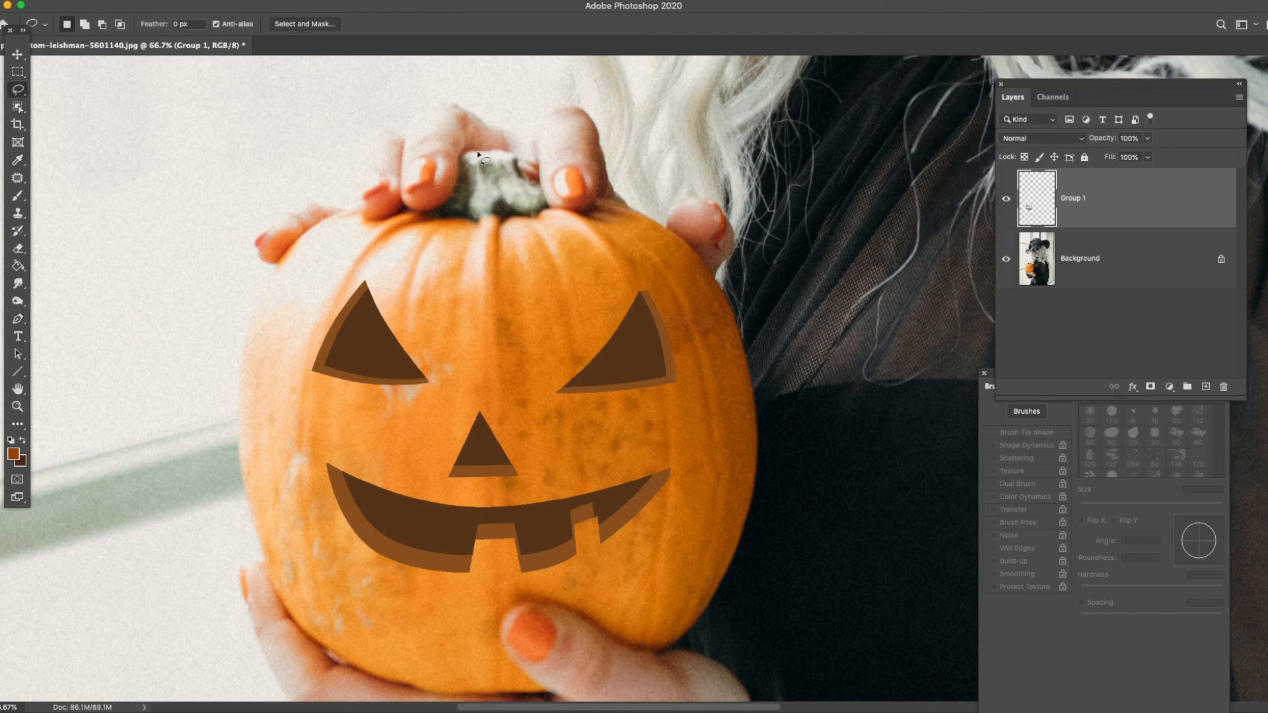
Soften the edges of the carved face by applying the Blur More filter twice.
click(301, 0)
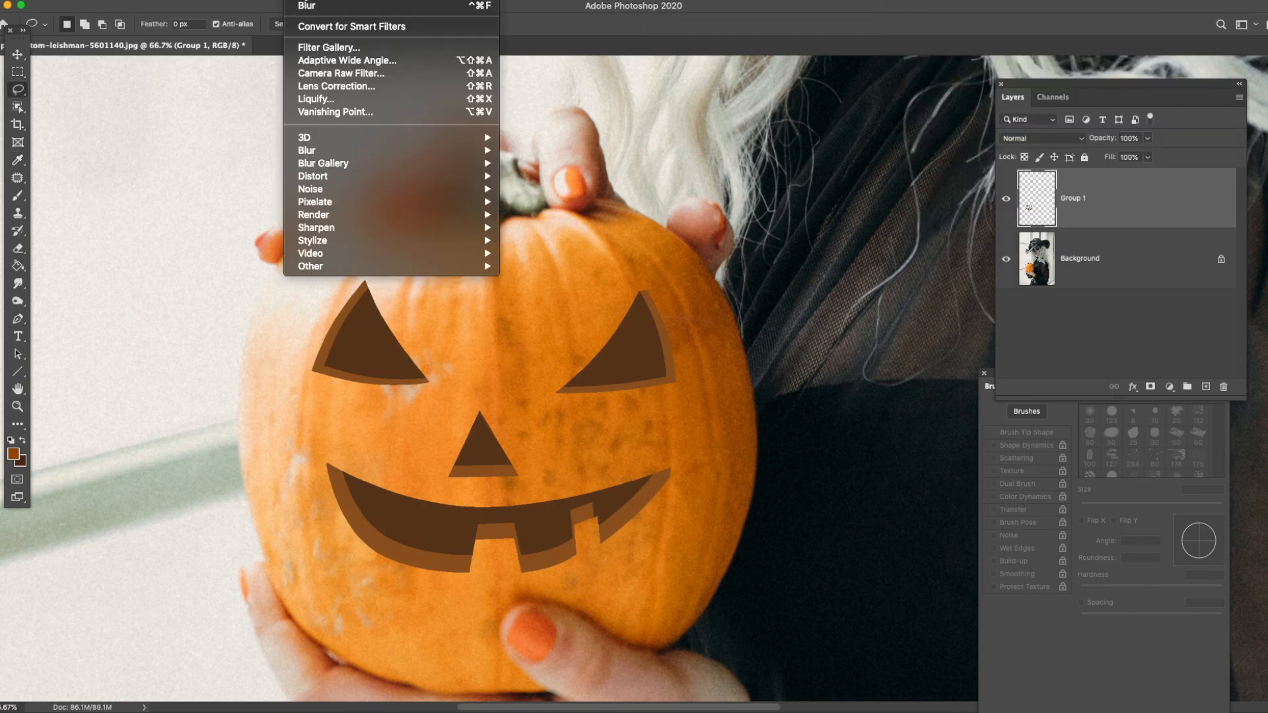
mouse_move(324, 151)
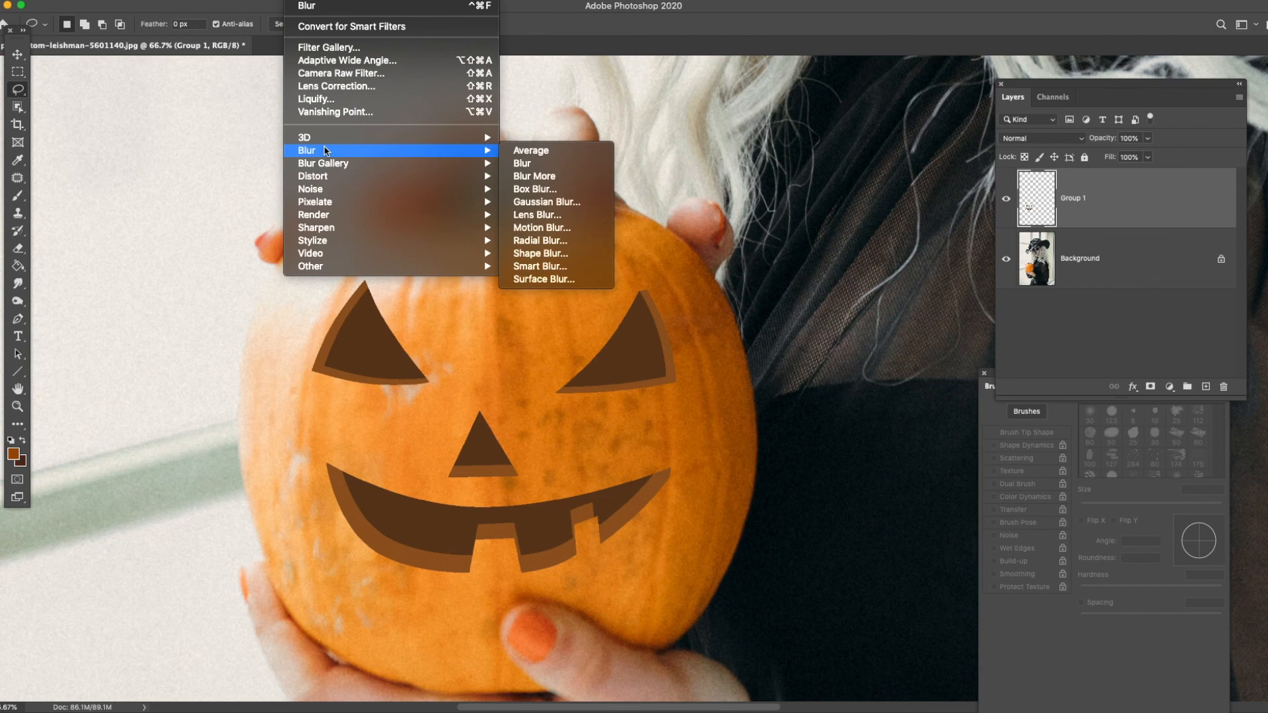
click(566, 177)
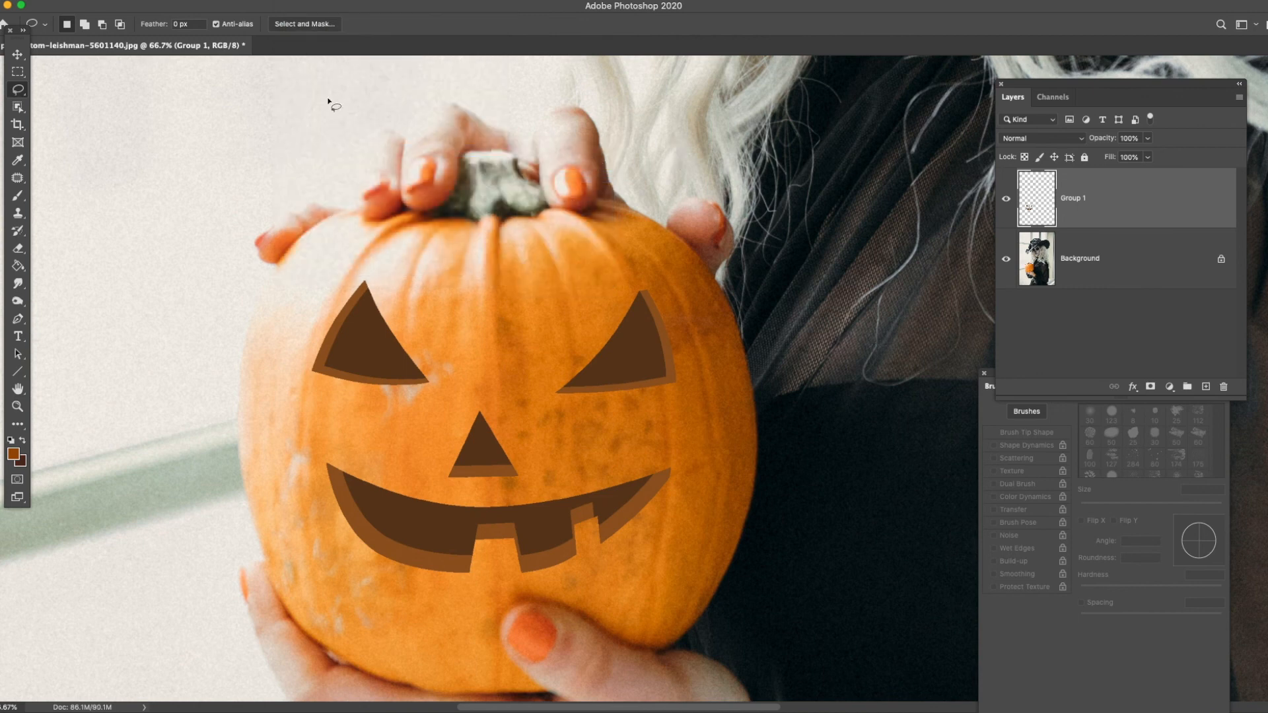
click(316, 3)
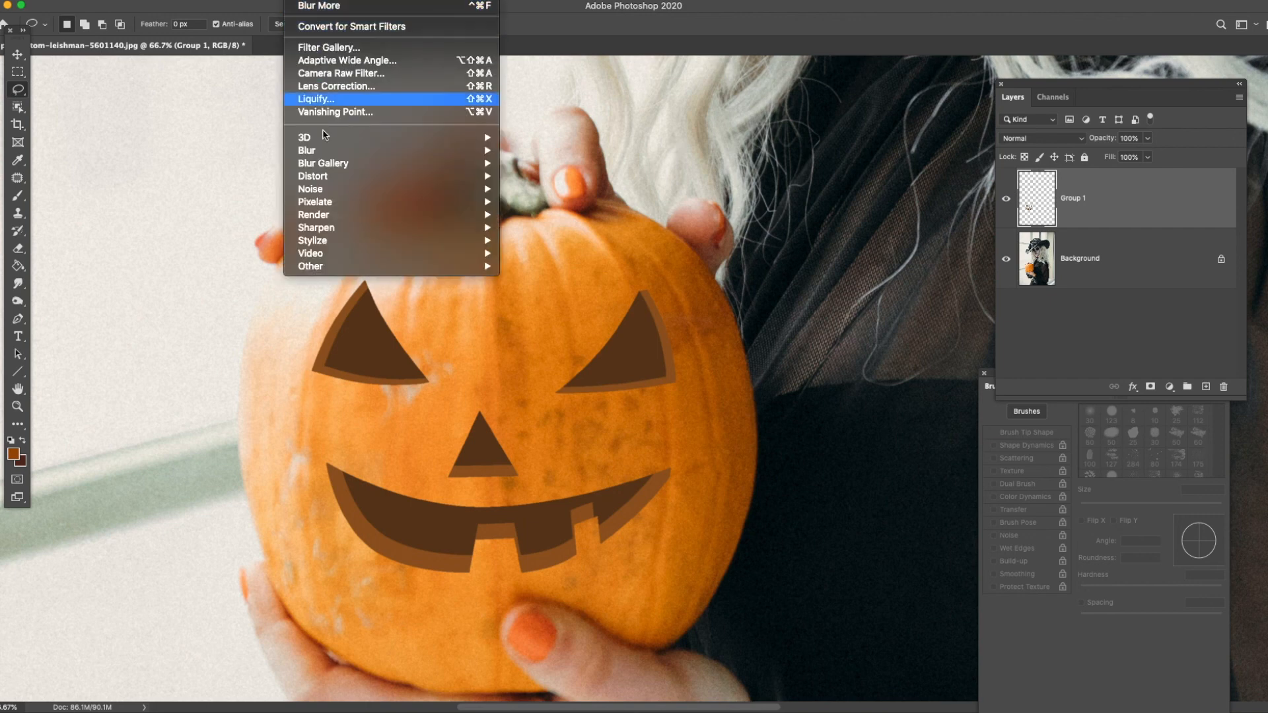
mouse_move(338, 153)
click(536, 176)
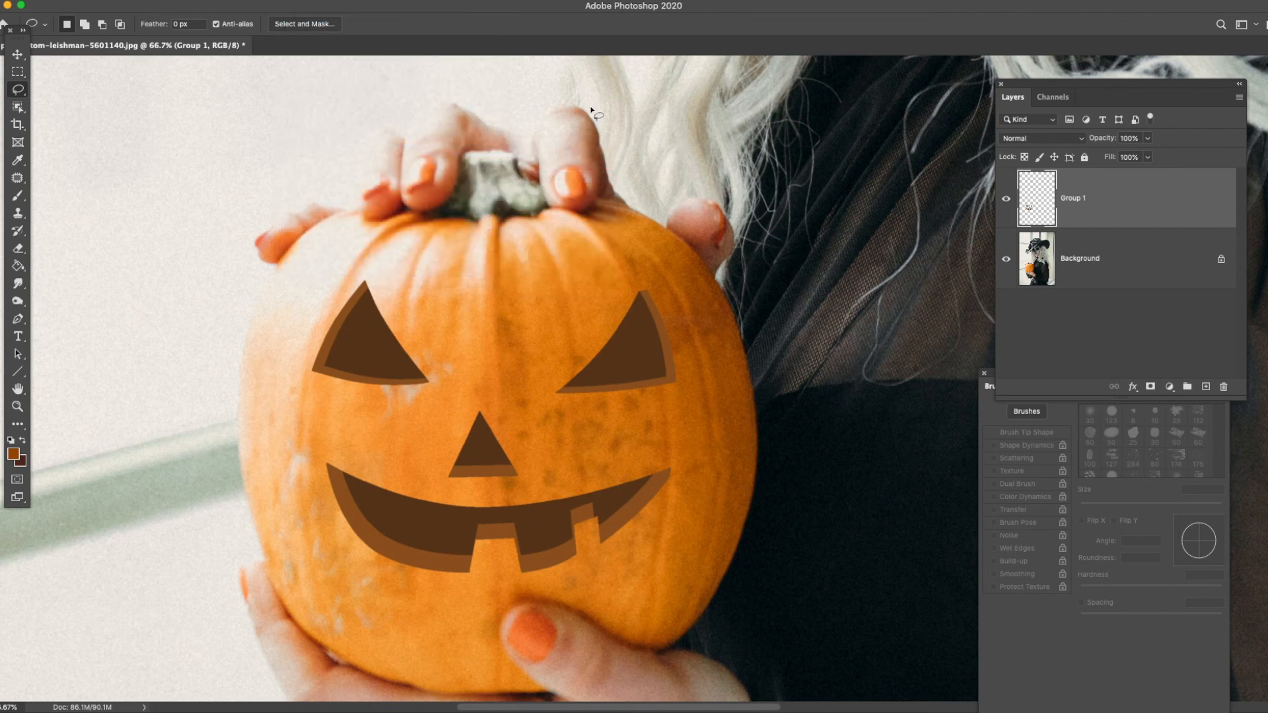
Shift the midtones of the carved face towards red with Color Balance, keeping Preserve Luminosity on.
click(152, 1)
mouse_move(288, 29)
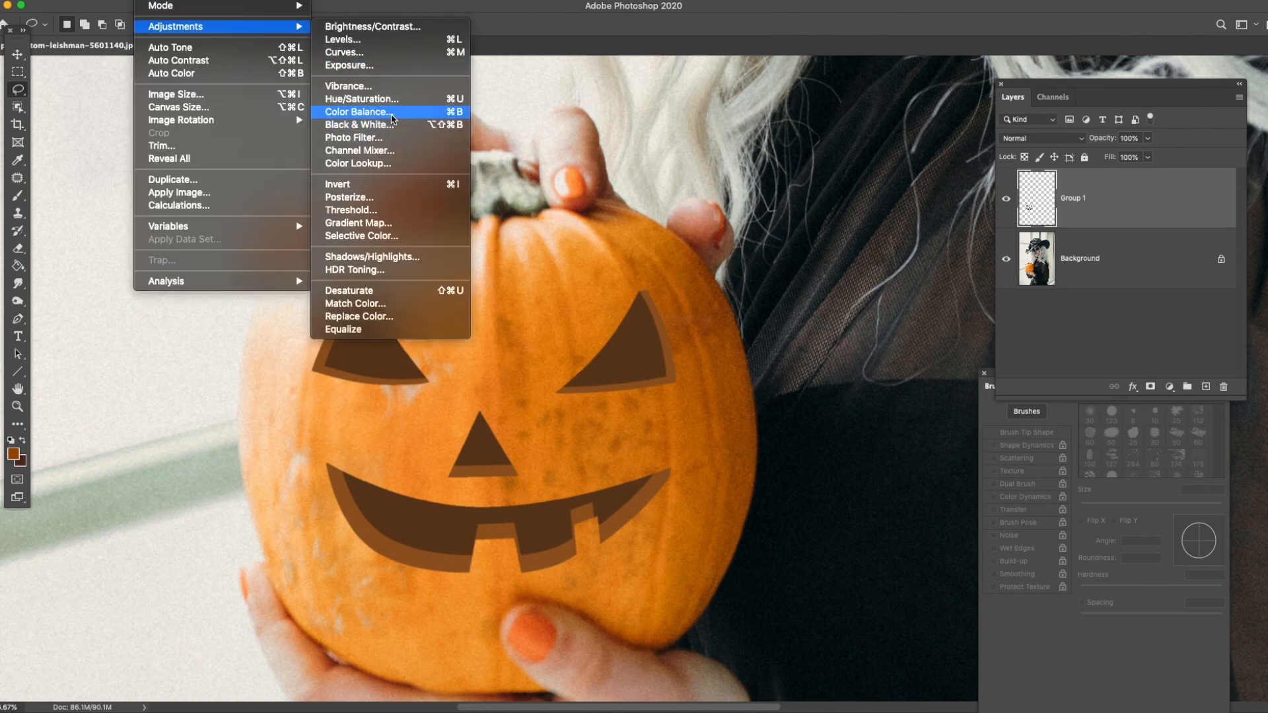
click(414, 109)
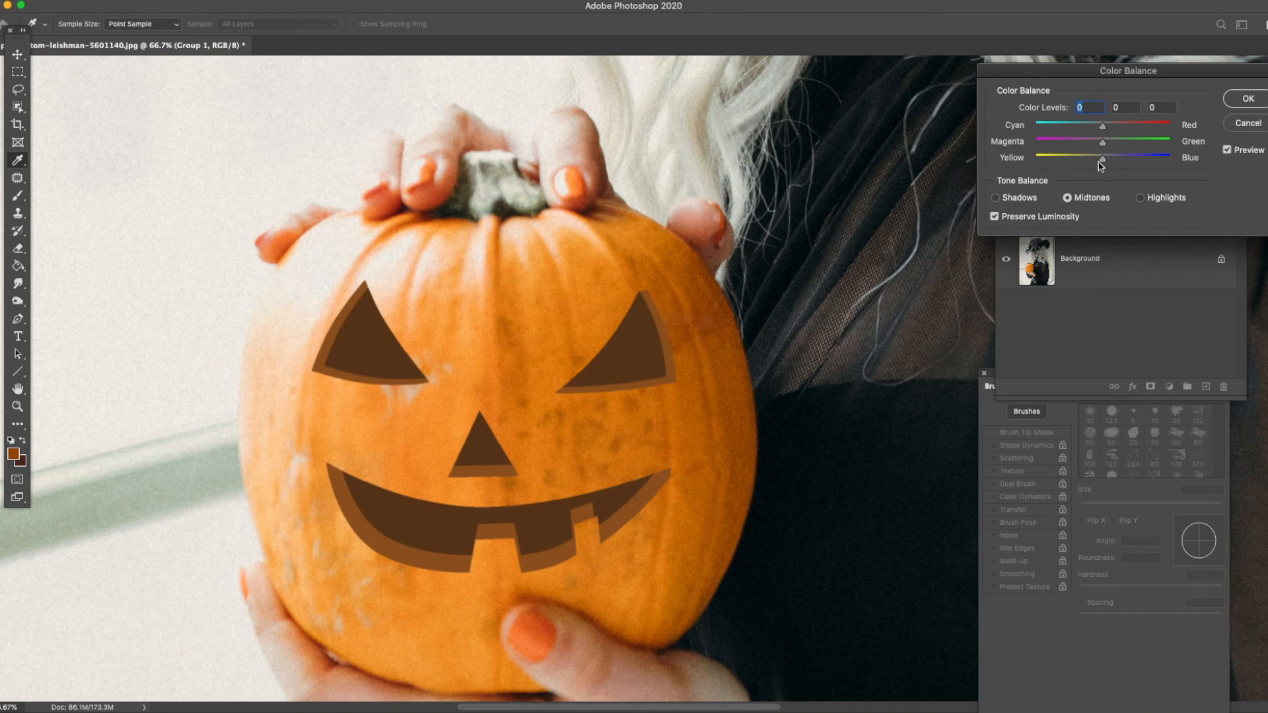
drag(1111, 127, 1114, 128)
drag(1102, 159, 1132, 131)
click(1248, 100)
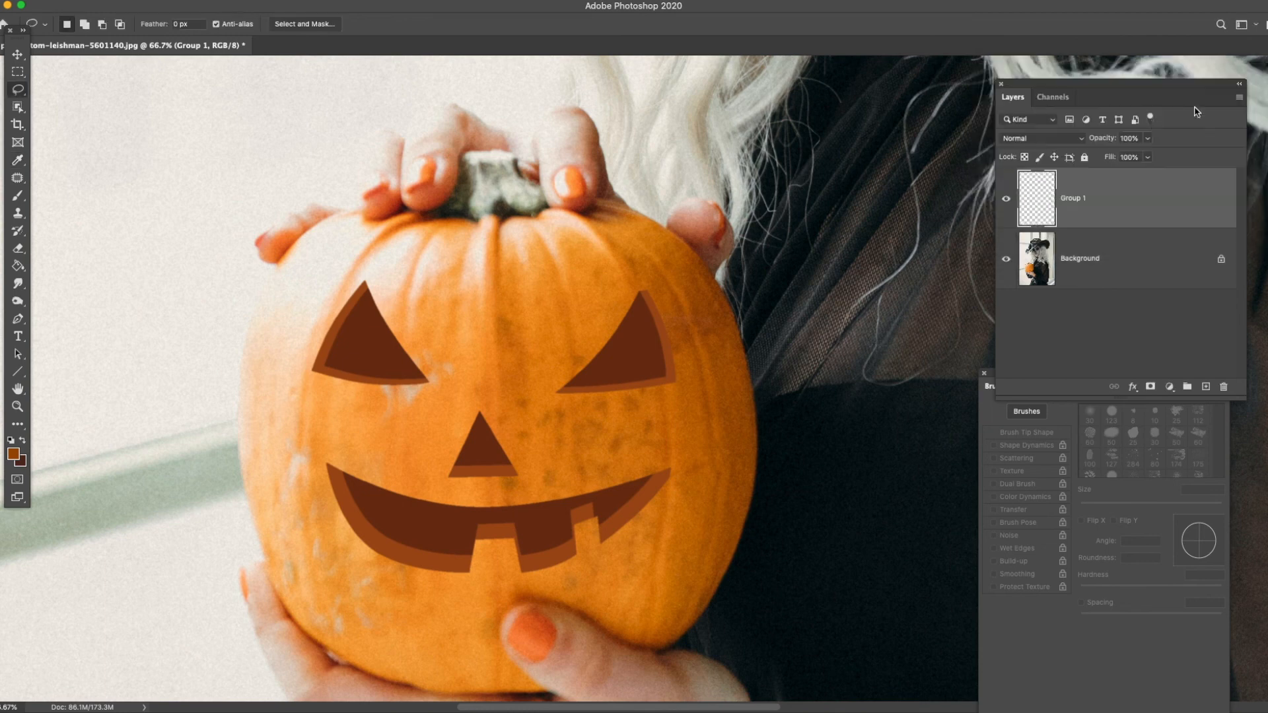
Fit the whole image in view to examine the carved pumpkin within the full portrait.
click(261, 194)
click(29, 409)
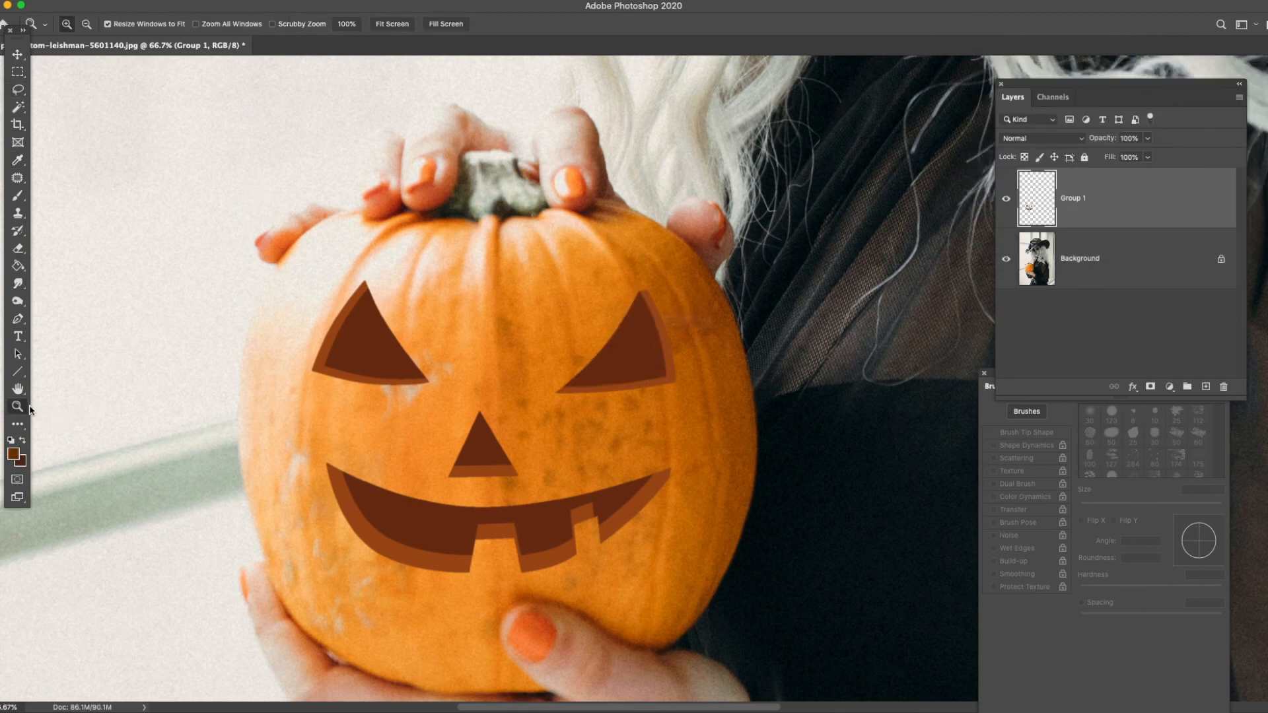
right_click(605, 223)
click(629, 217)
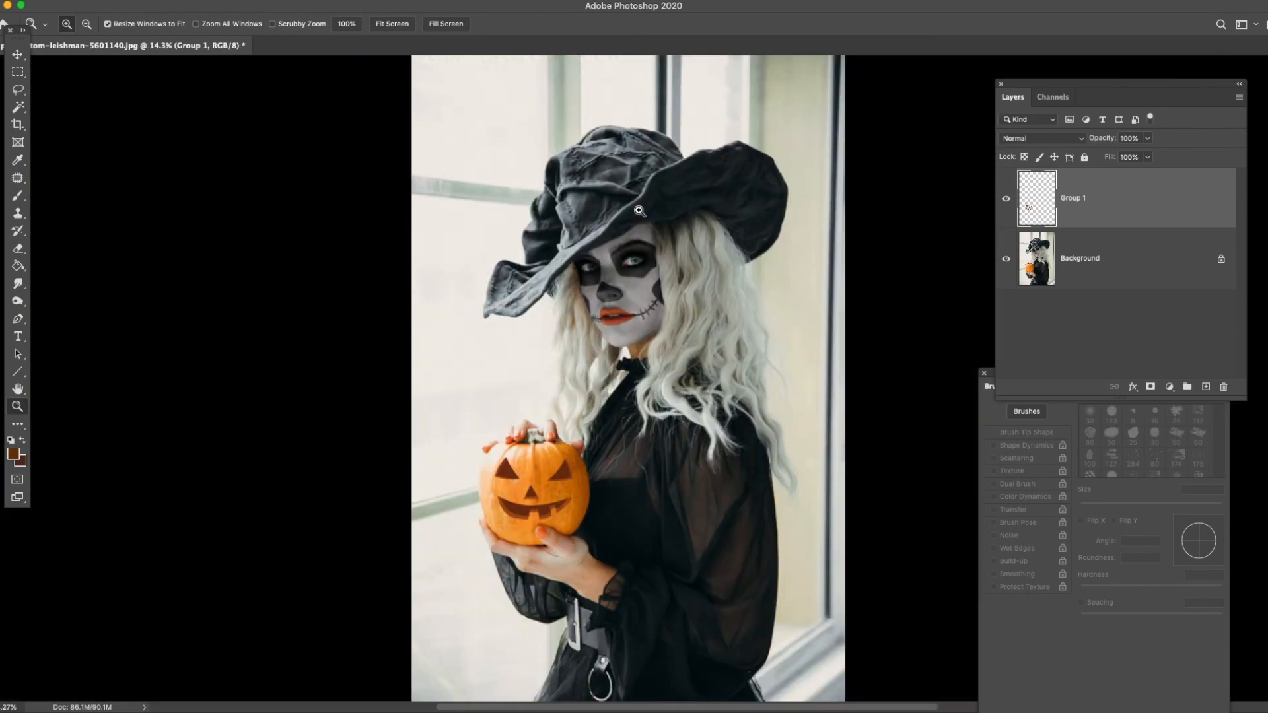